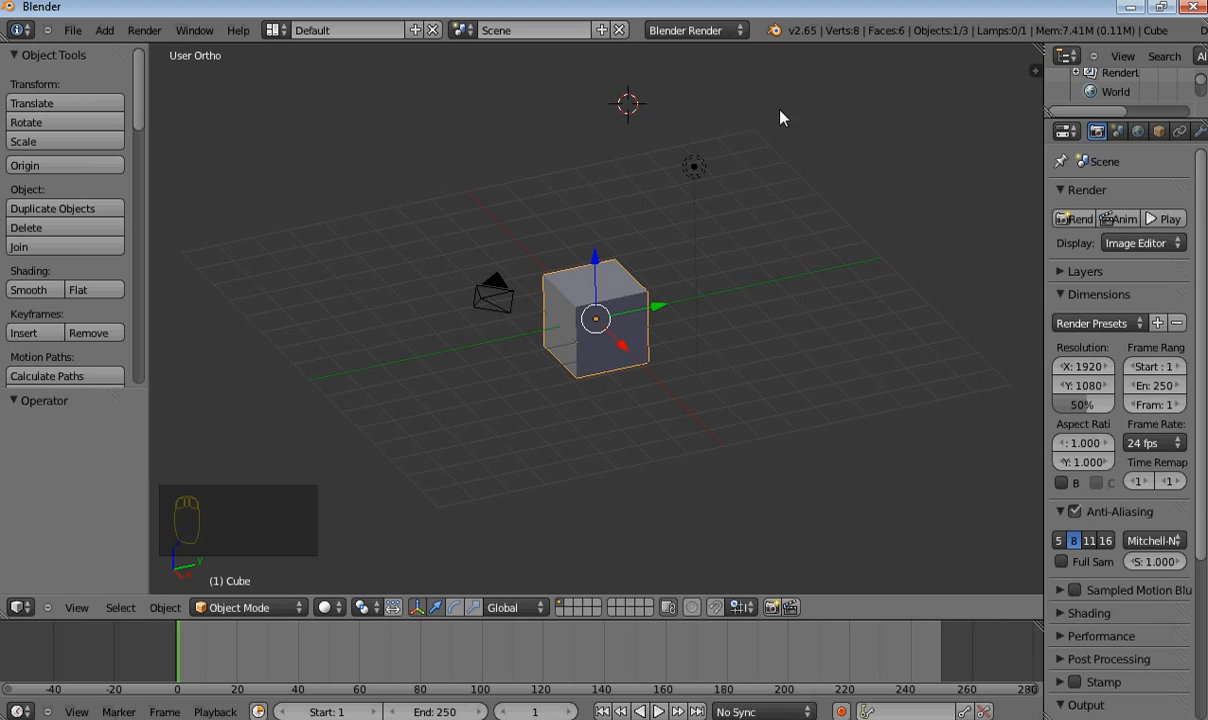
Step: Switch the scene's engine from Blender Render to Blender Game
drag(805, 67, 806, 32)
scroll(617, 355, down, 2)
scroll(617, 356, down, 1)
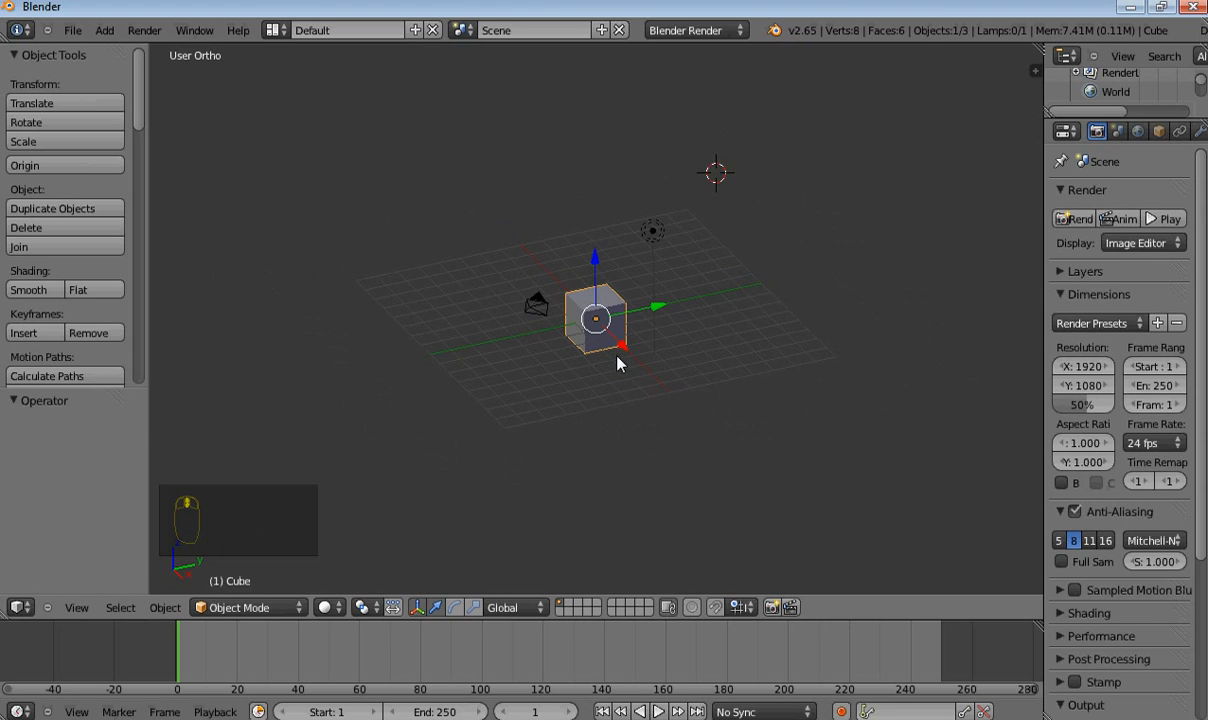
scroll(841, 46, up, 3)
click(718, 36)
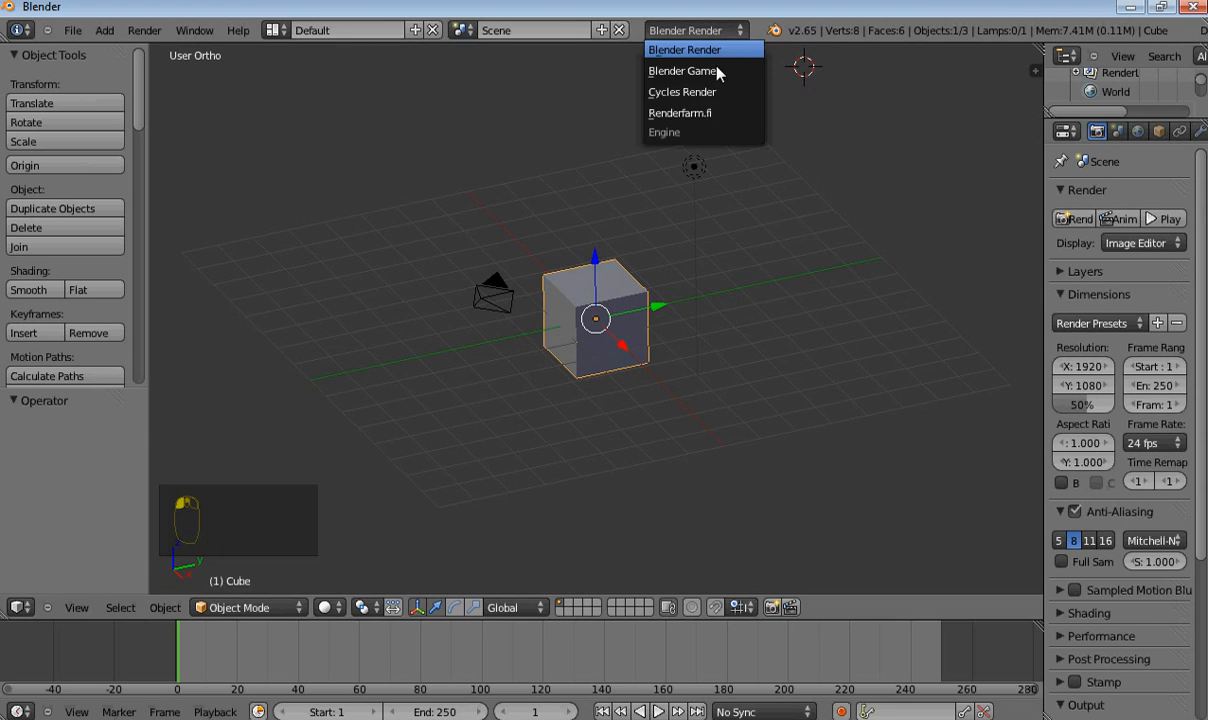
click(676, 64)
scroll(990, 192, down, 4)
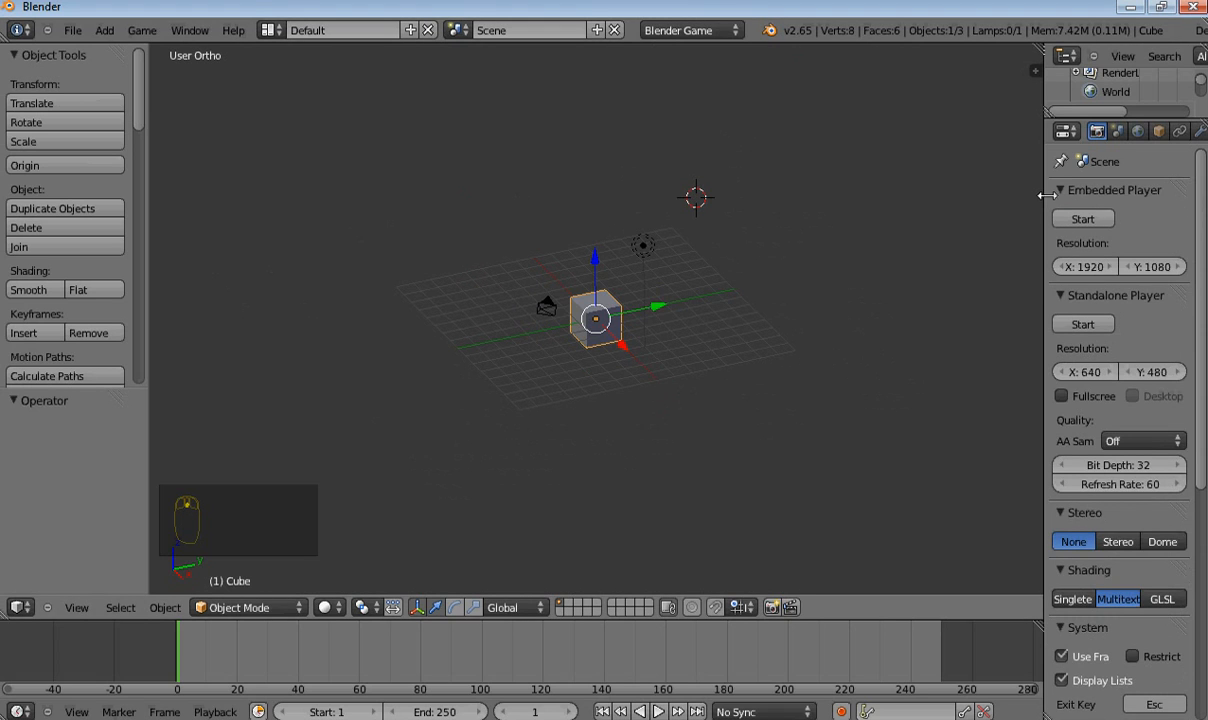
scroll(593, 318, up, 5)
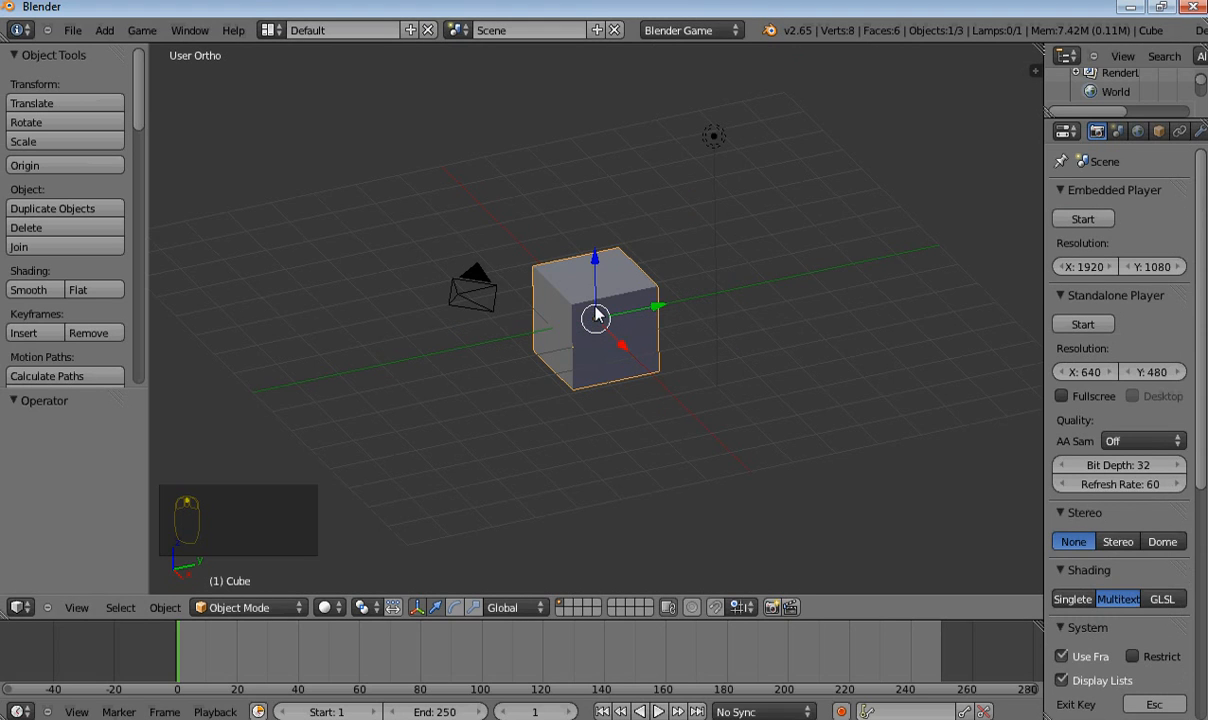
Step: Snap the 3D cursor to the scene center and add a mesh plane there, scaled by 10
key(shift+s)
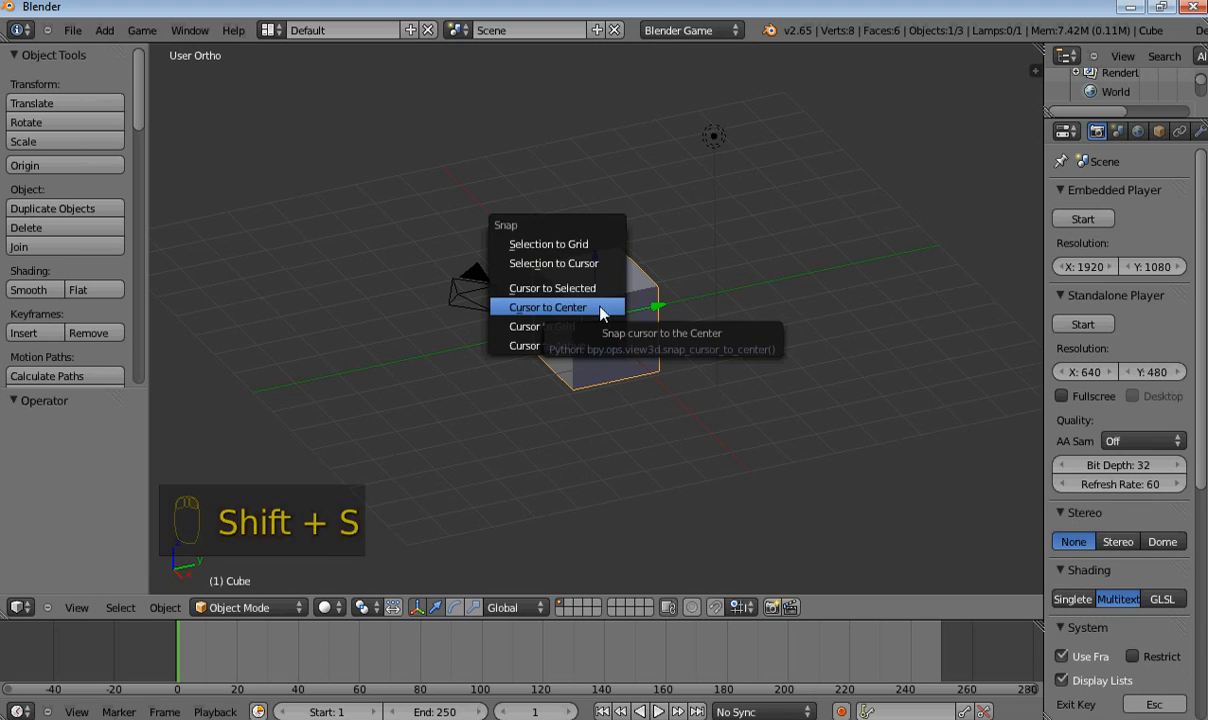
click(548, 307)
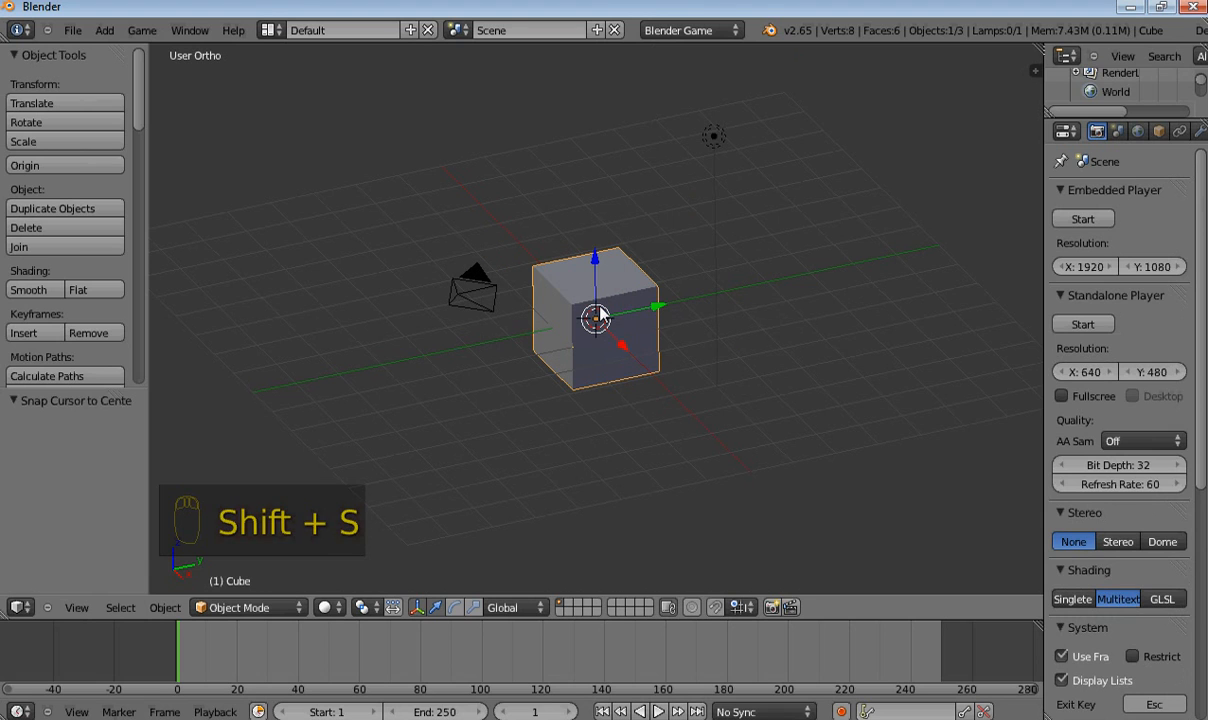
key(shift+a)
mouse_move(615, 307)
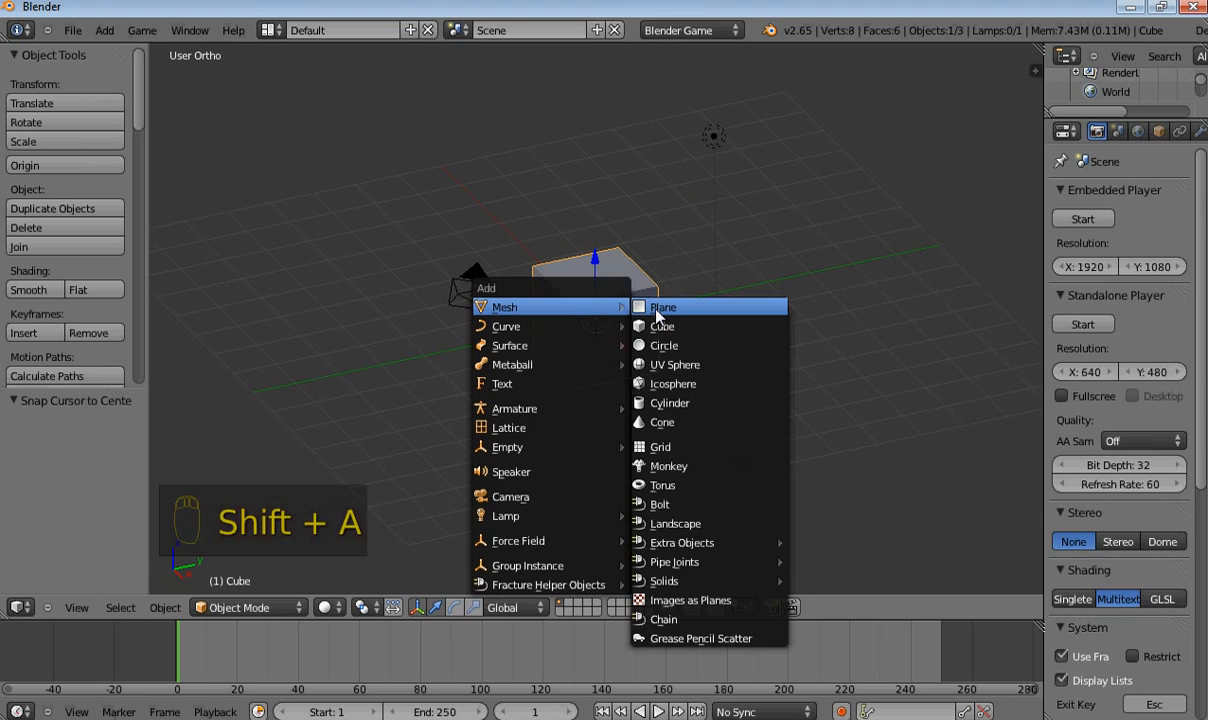
click(657, 310)
text(s)
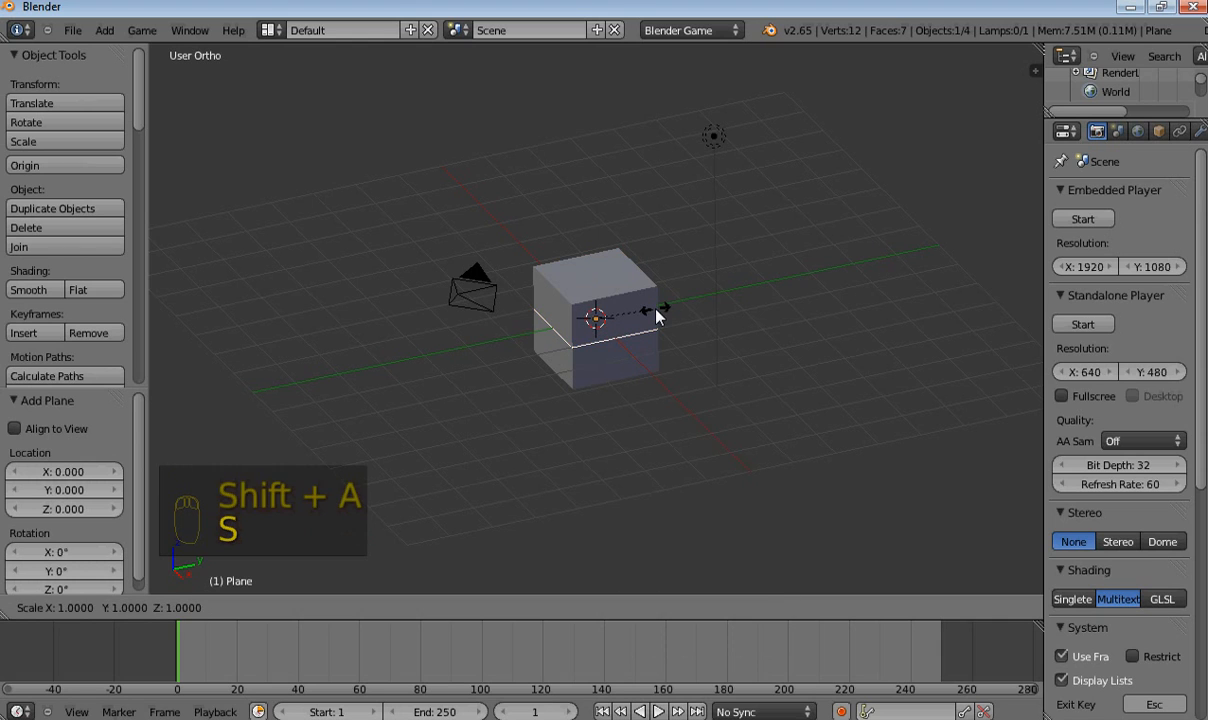
text(10)
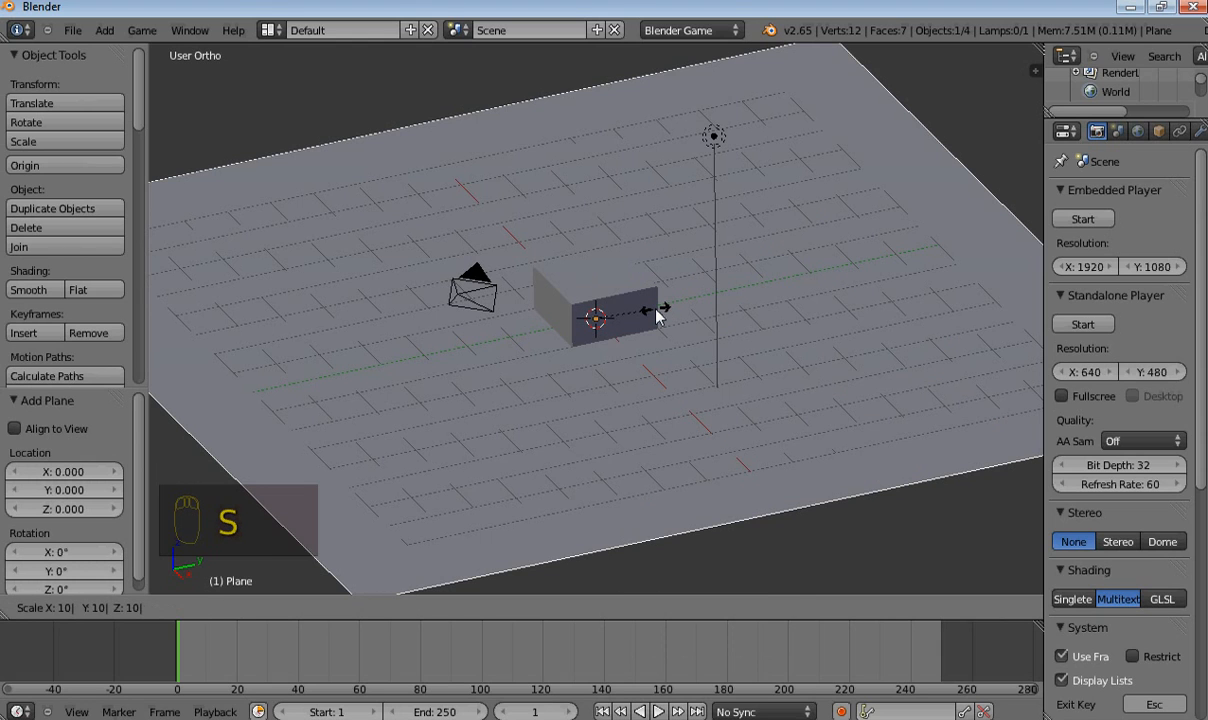
key(Return)
Step: Move the cube's whole mesh up 1 unit along Z in Edit Mode, leaving its origin in place, and return to Object Mode
right_click(600, 280)
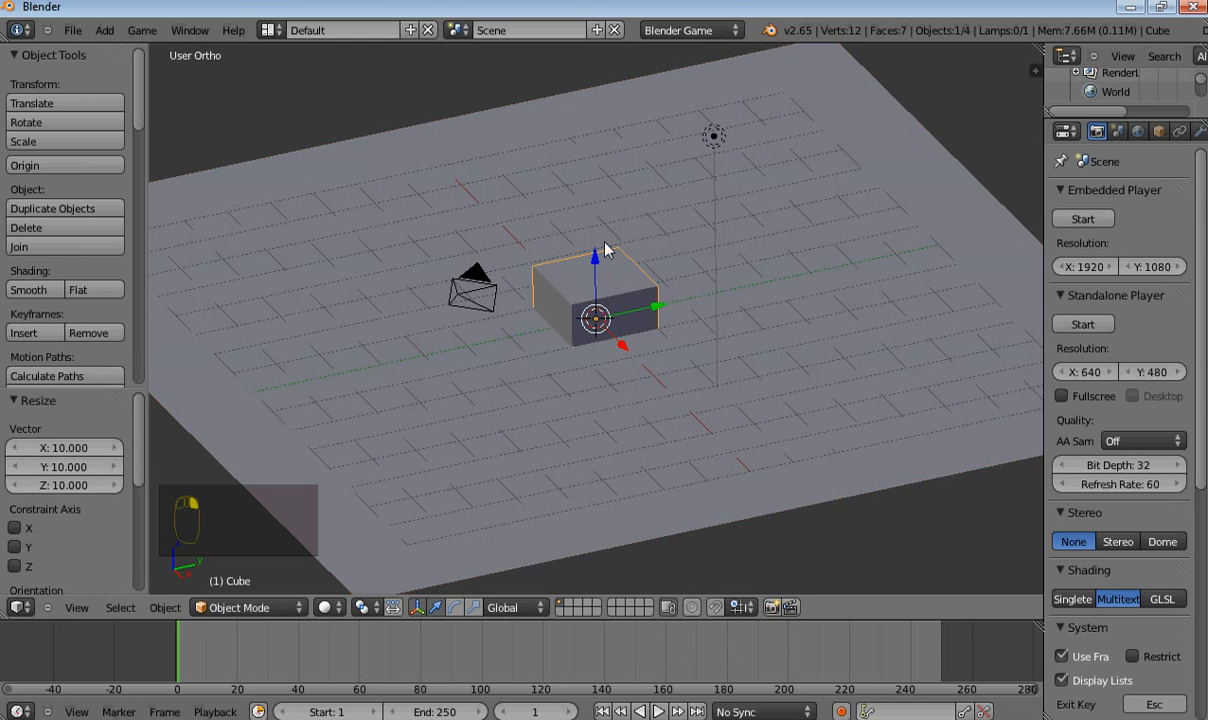
key(Tab)
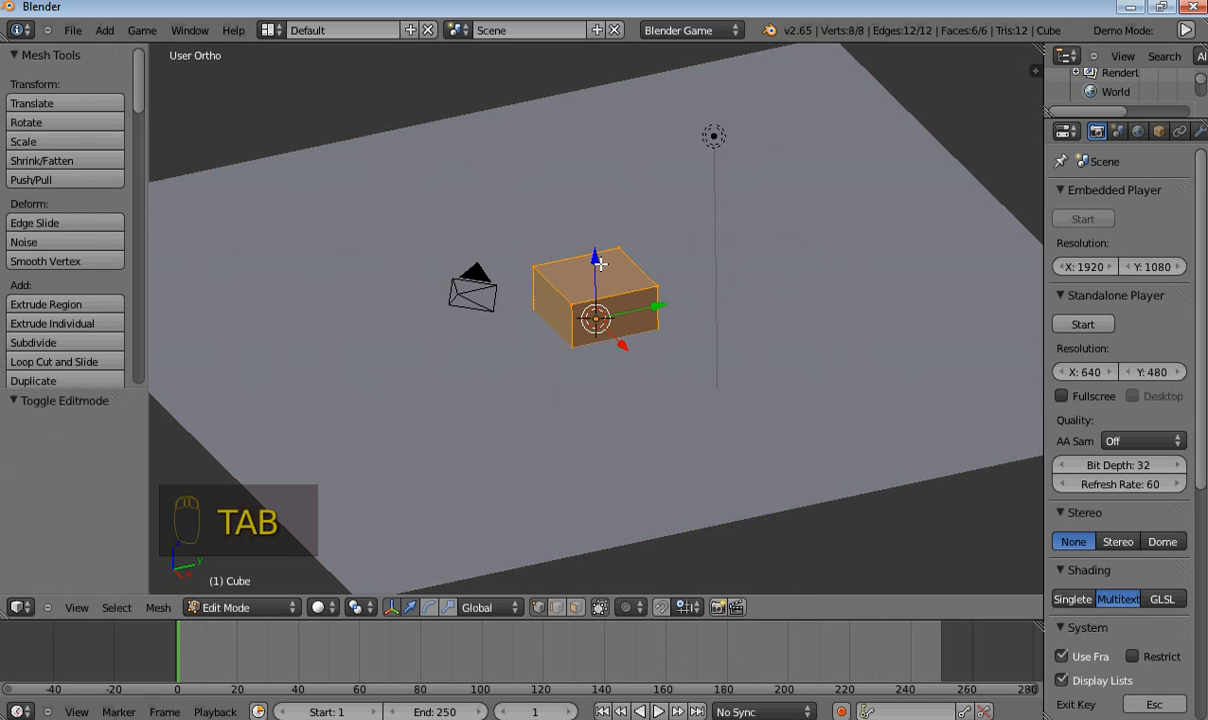
key(e)
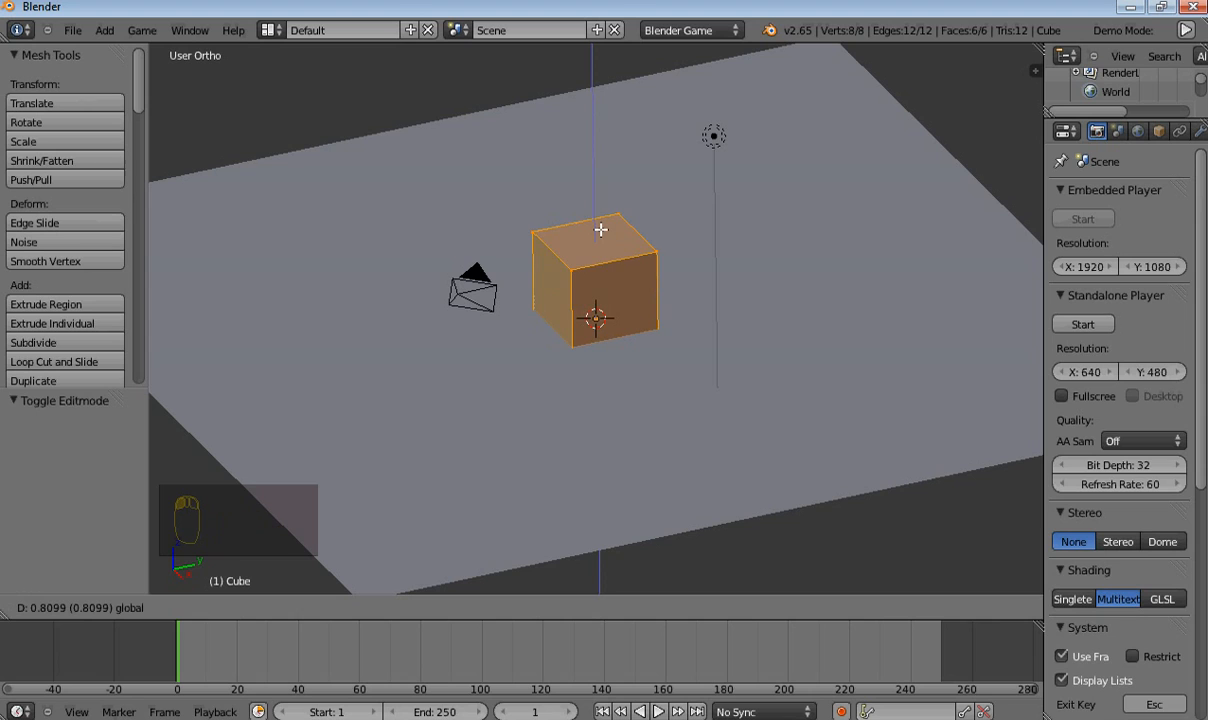
key(1)
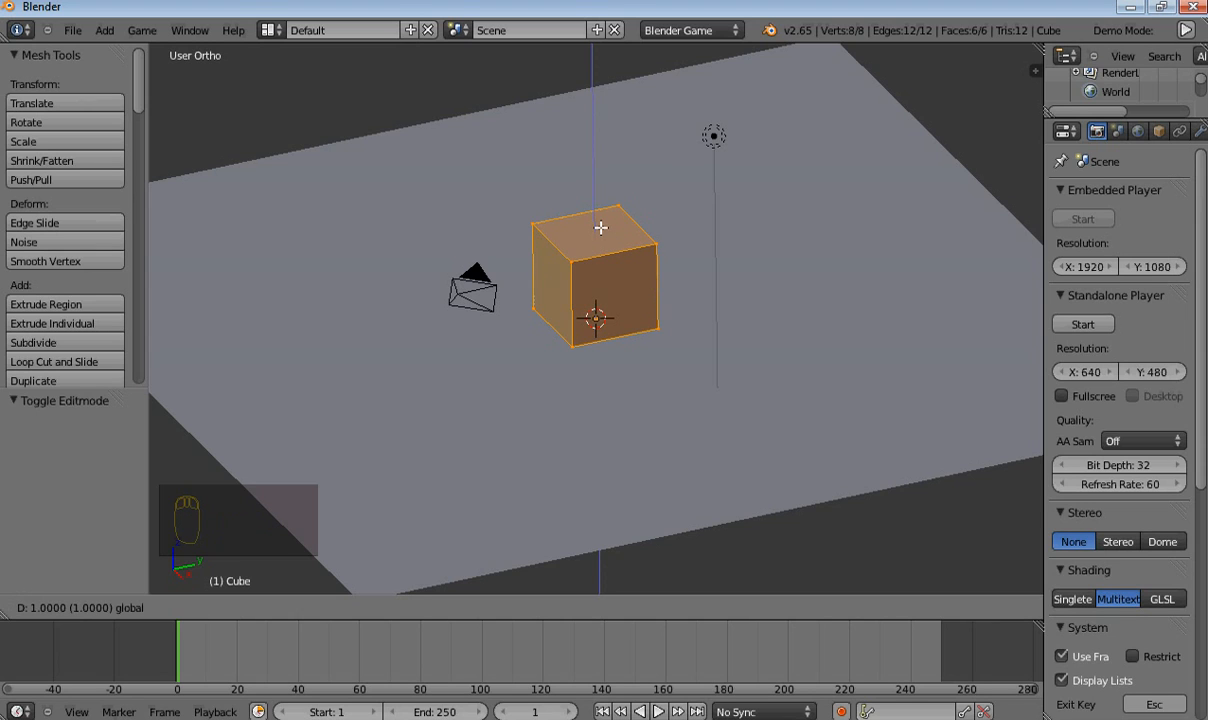
key(Return)
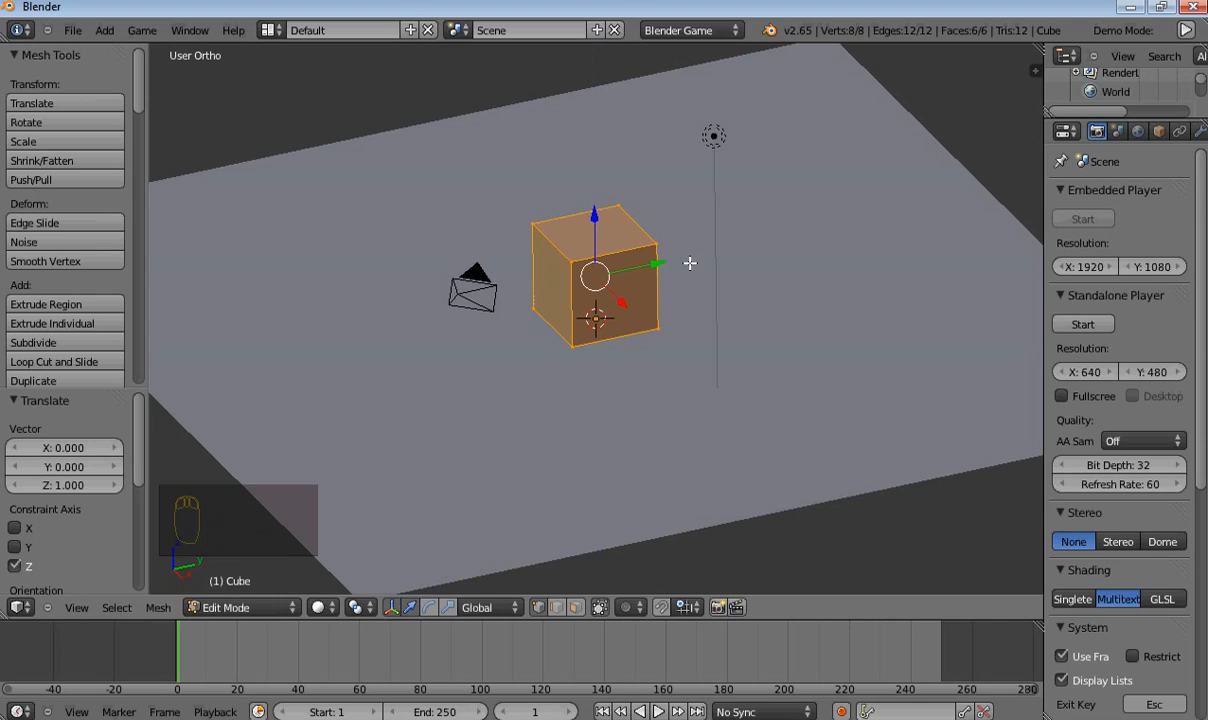
key(Tab)
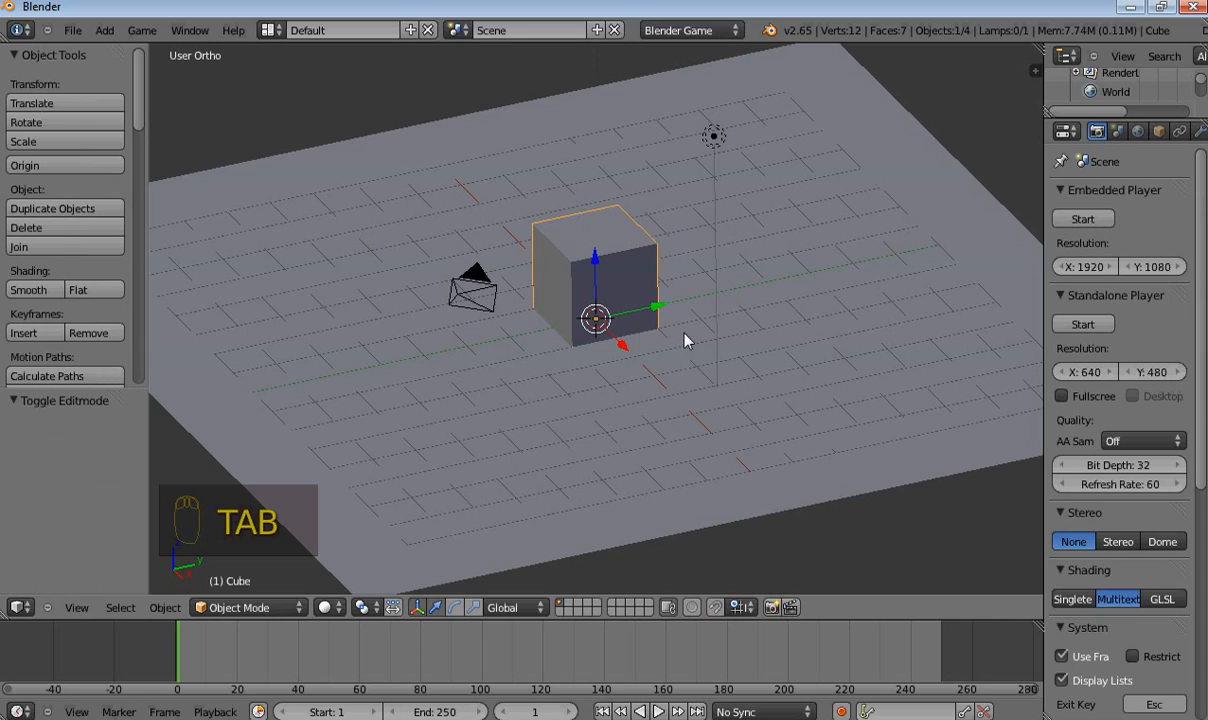
Step: Raise the cube about 0.83 units along Z above the plane
key(s)
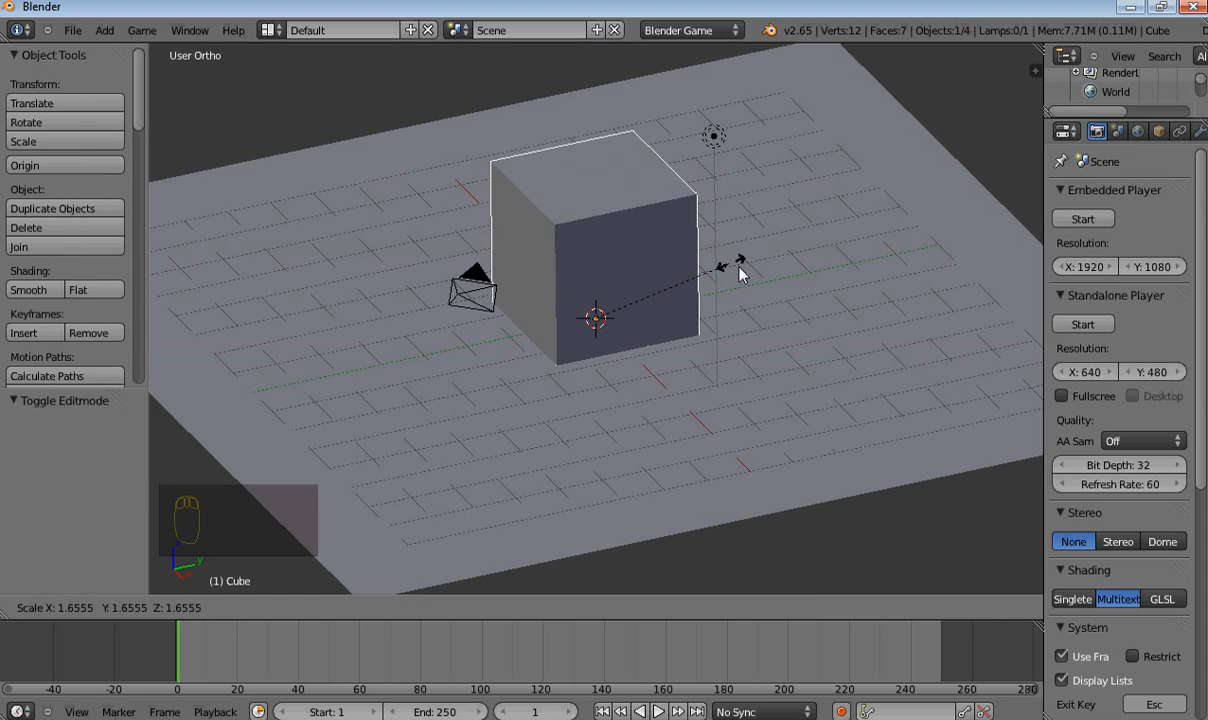
right_click(768, 276)
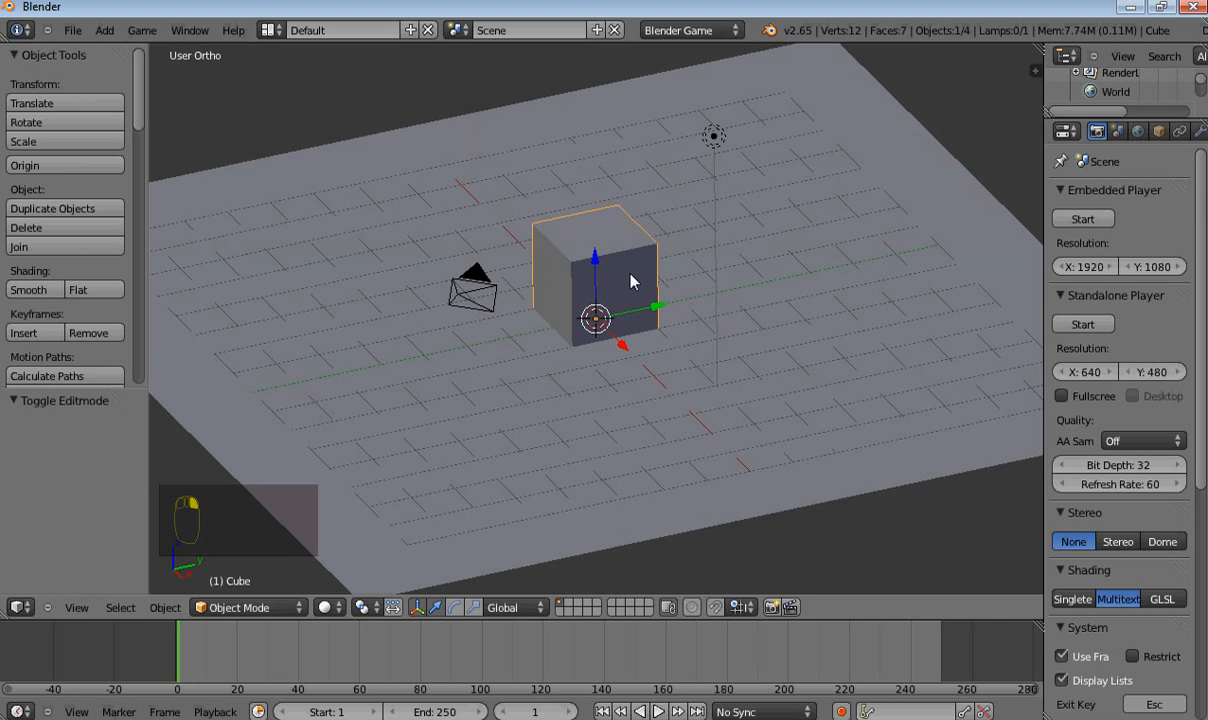
drag(596, 264, 596, 229)
scroll(680, 350, down, 2)
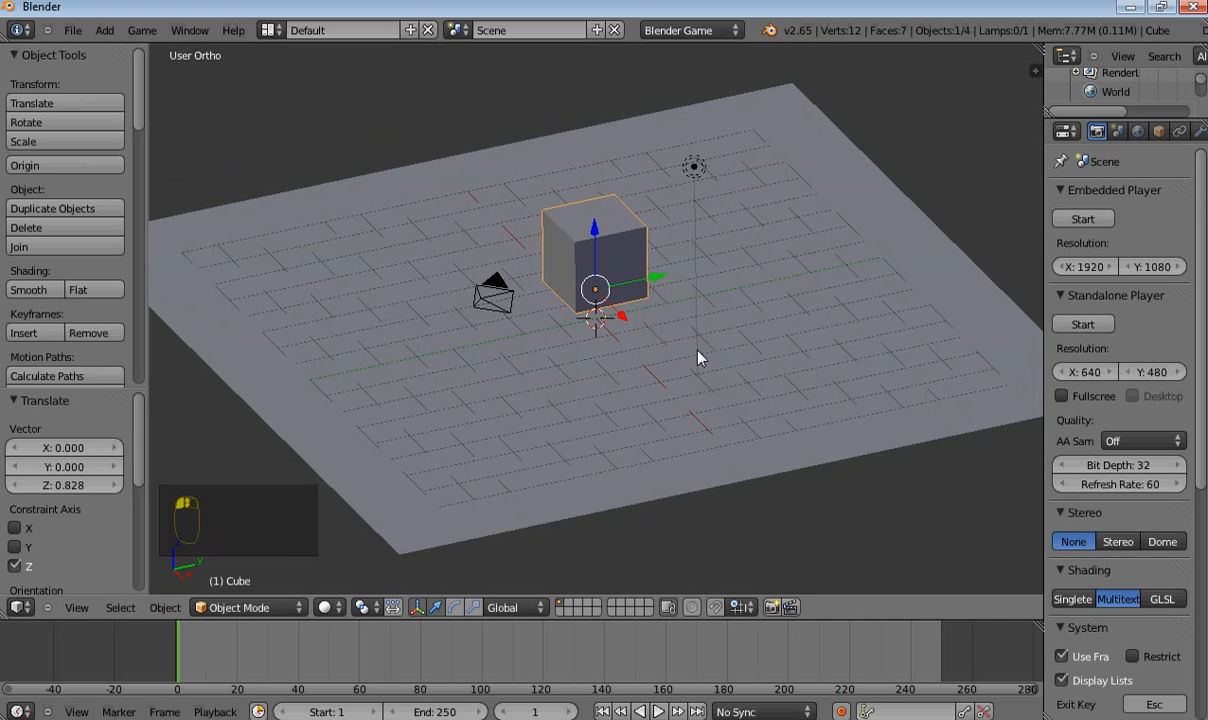
scroll(716, 333, down, 2)
middle_drag(730, 345, 672, 350)
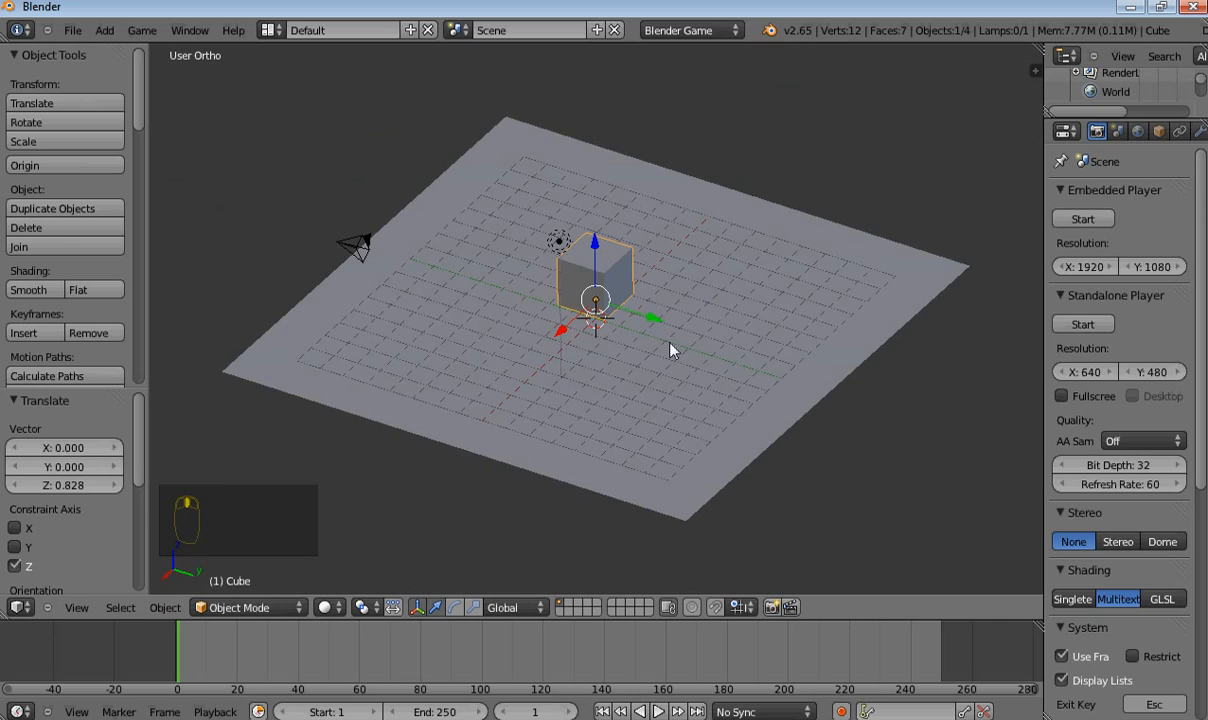
Step: Try scaling and rotating the cube freely around its origin
scroll(625, 290, up, 2)
scroll(680, 295, up, 3)
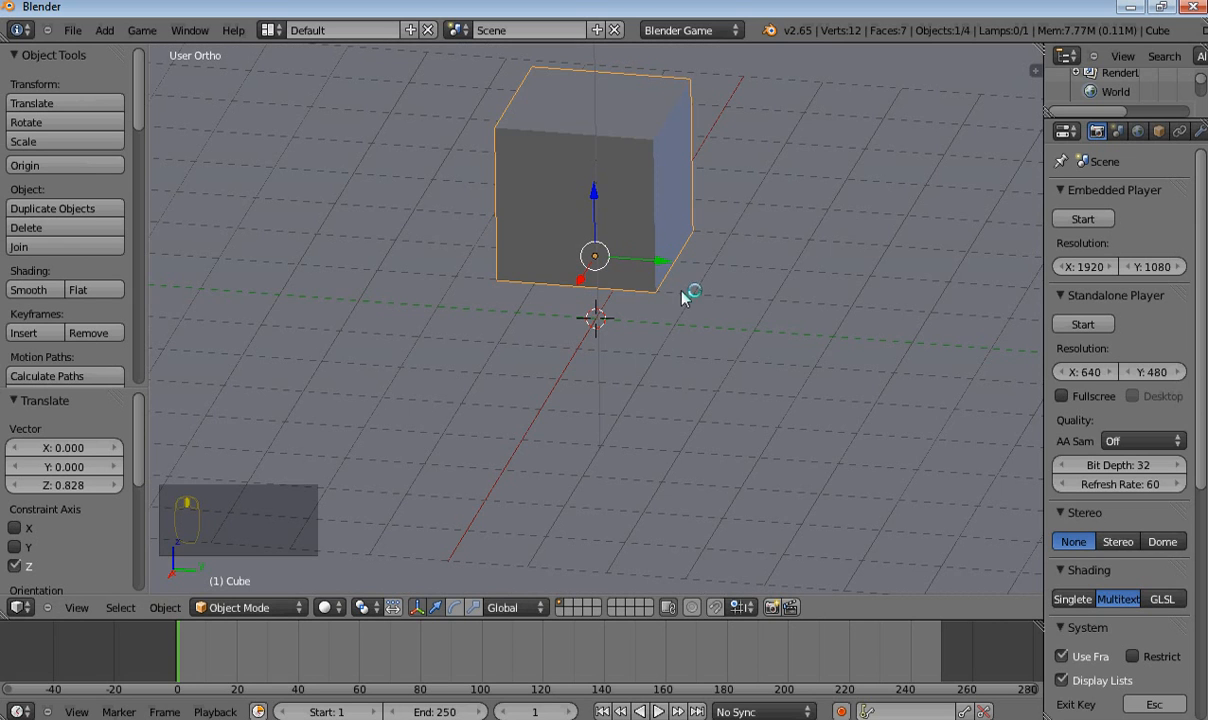
middle_drag(733, 226, 669, 299)
middle_drag(606, 220, 677, 243)
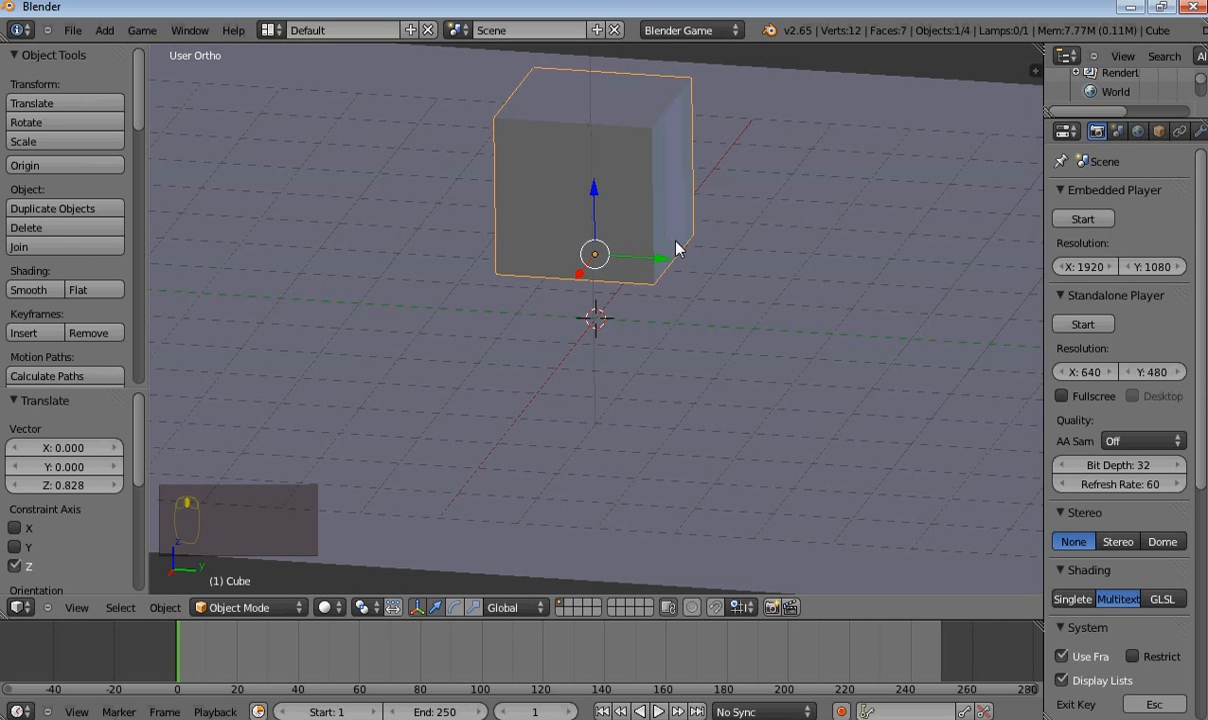
key(s)
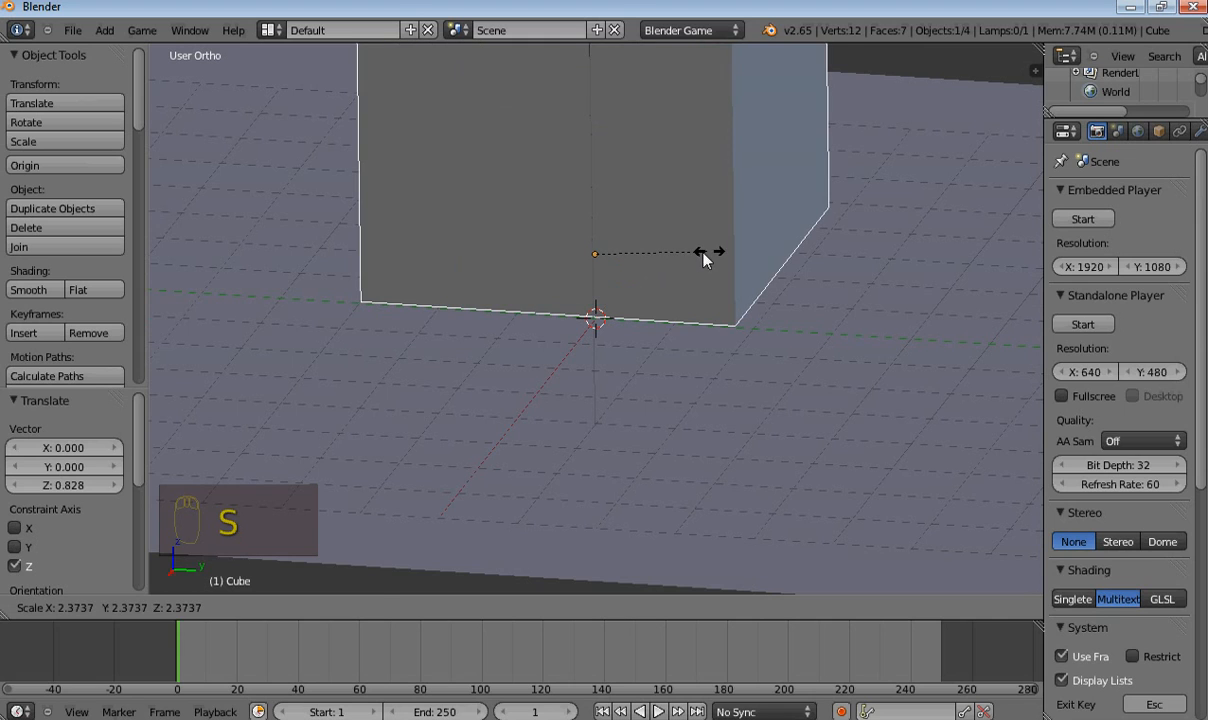
right_click(720, 255)
key(r)
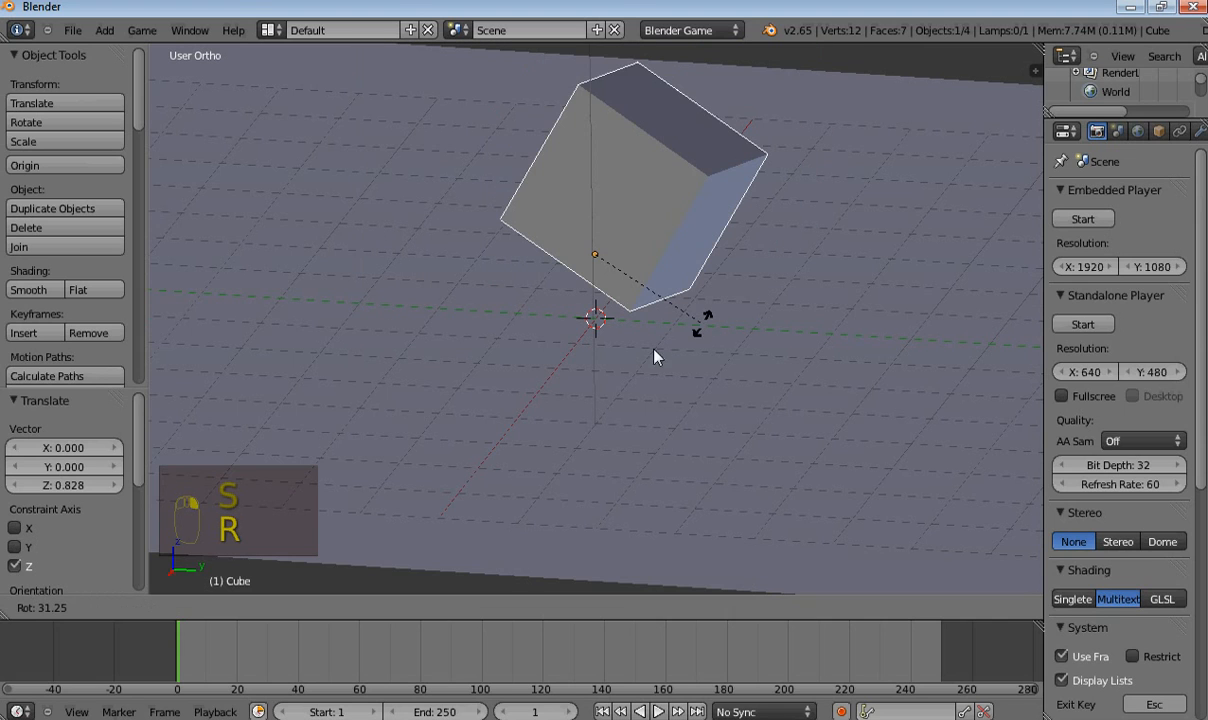
right_click(656, 361)
key(s)
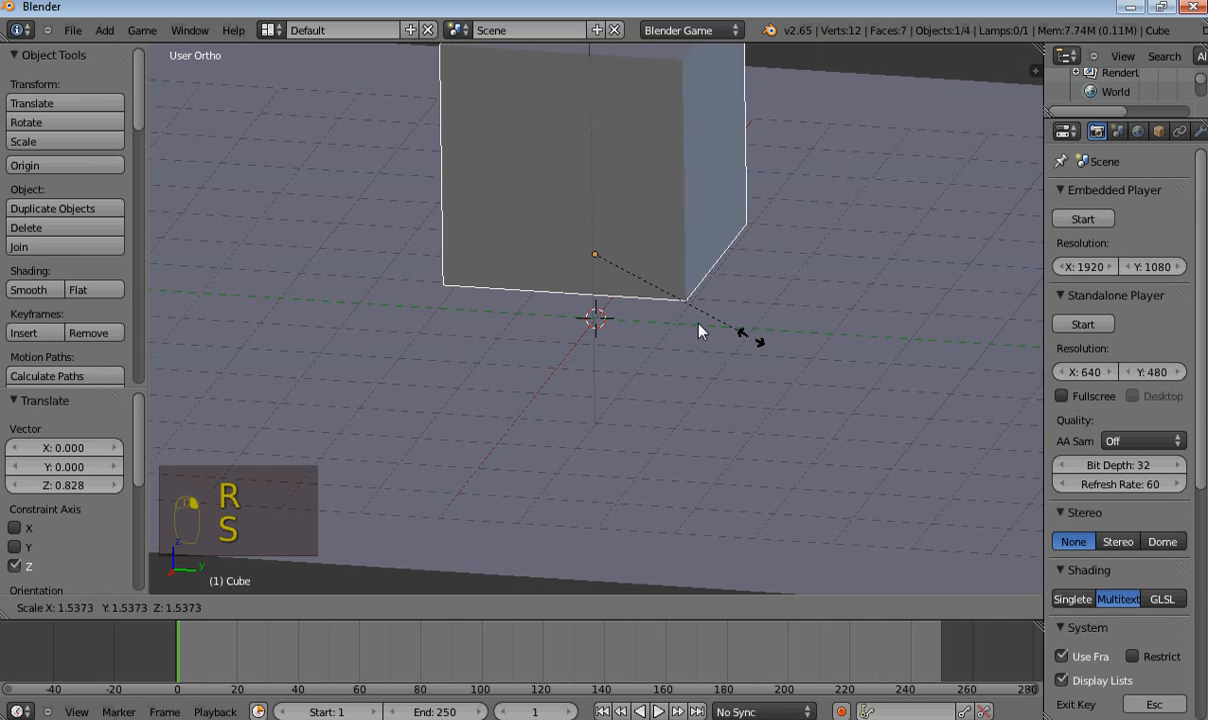
right_click(690, 328)
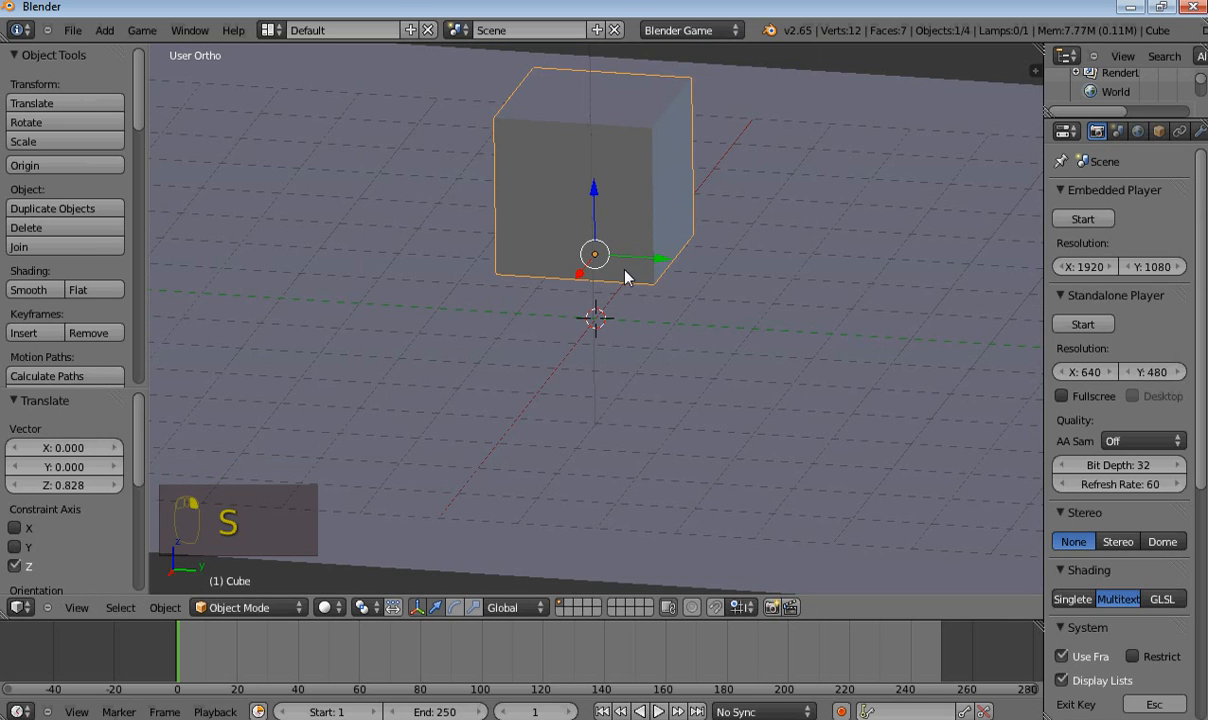
scroll(640, 313, down, 3)
middle_drag(628, 302, 580, 353)
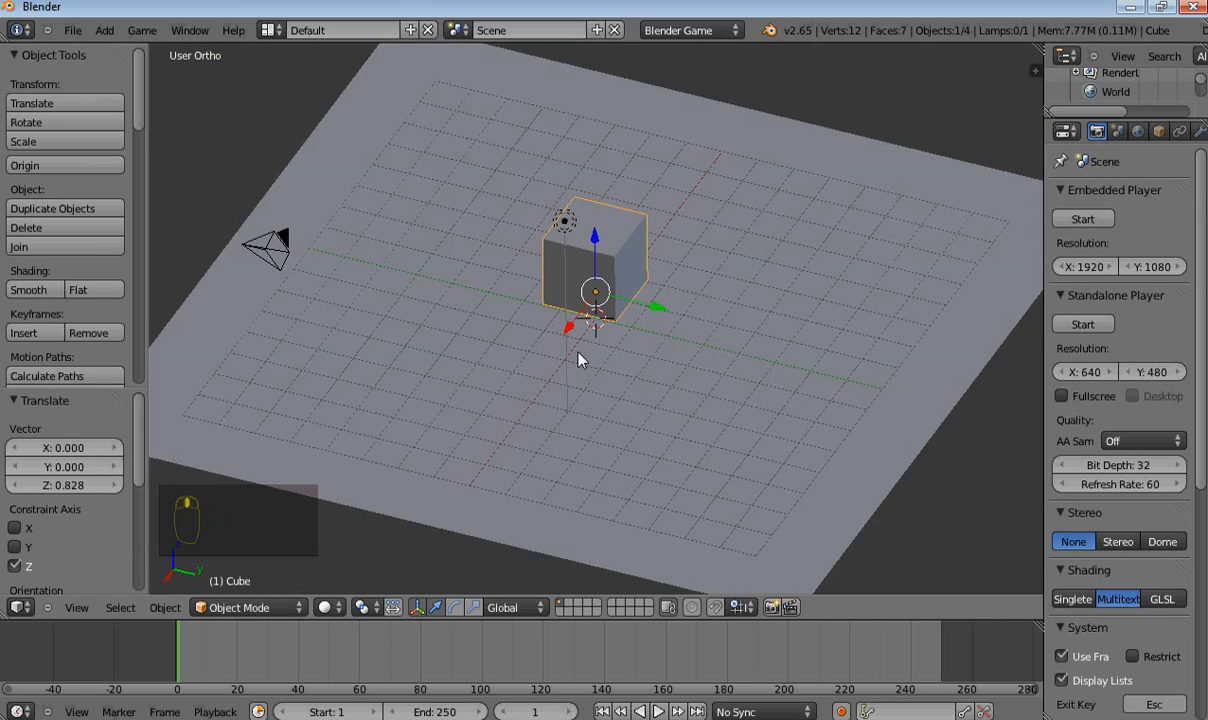
middle_drag(598, 292, 571, 264)
scroll(571, 264, down, 2)
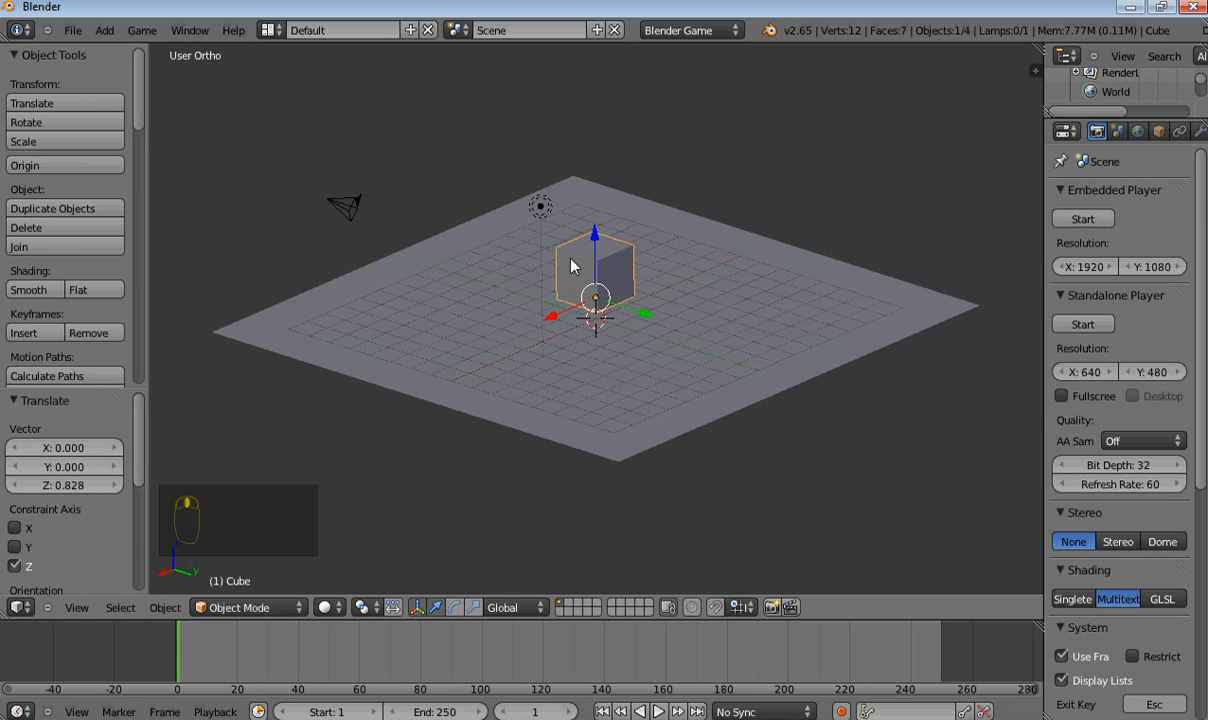
scroll(546, 262, down, 1)
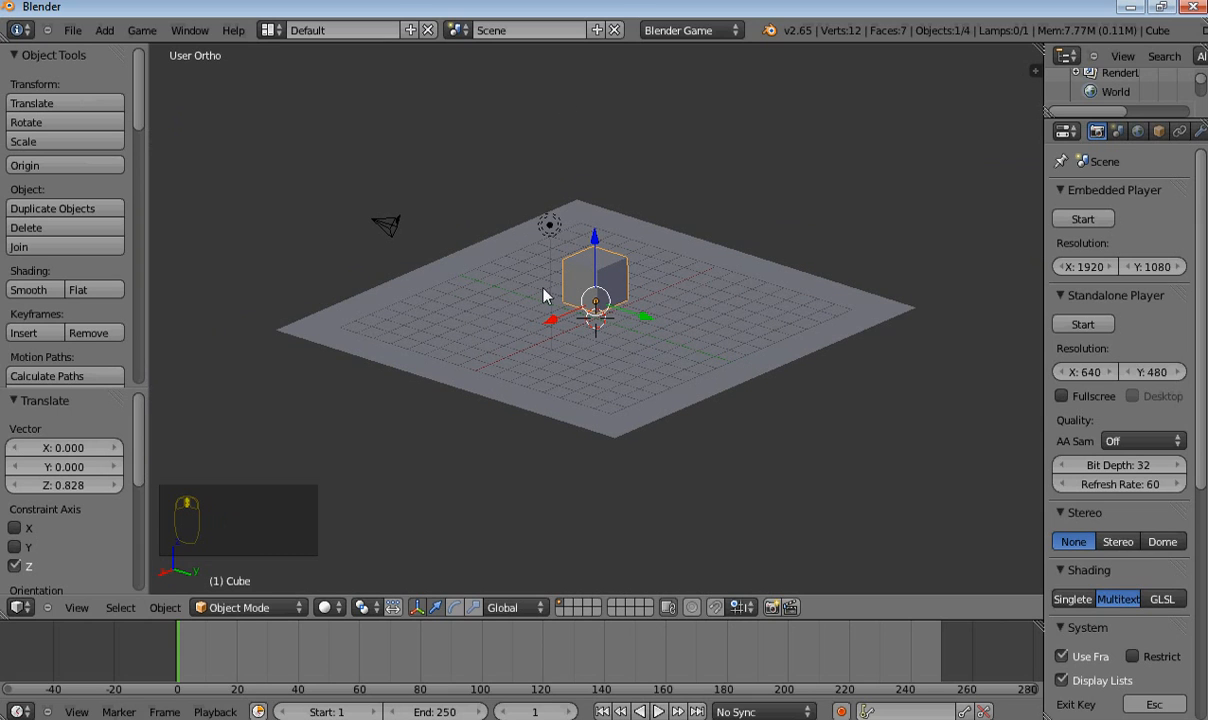
scroll(615, 297, up, 2)
middle_drag(604, 299, 628, 276)
mouse_move(548, 290)
middle_down()
mouse_move(560, 267)
mouse_move(556, 280)
middle_up()
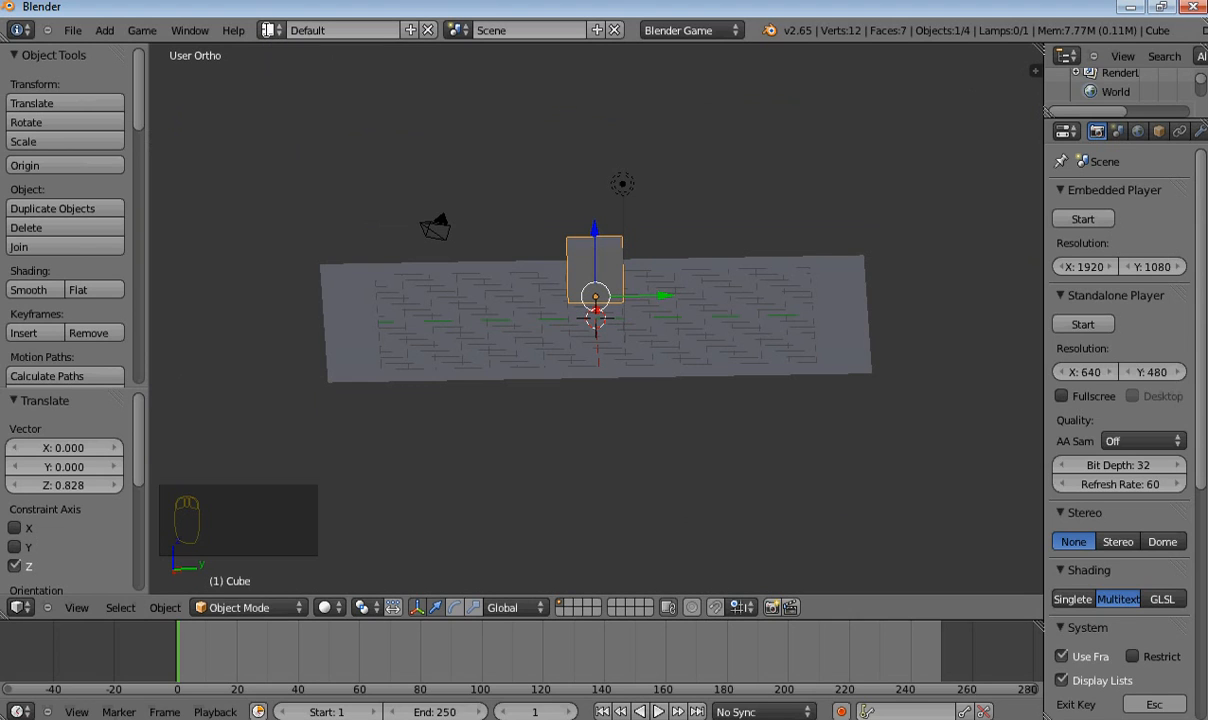
Step: Switch the screen layout to Game Logic and shrink the logic bricks to fit
click(270, 30)
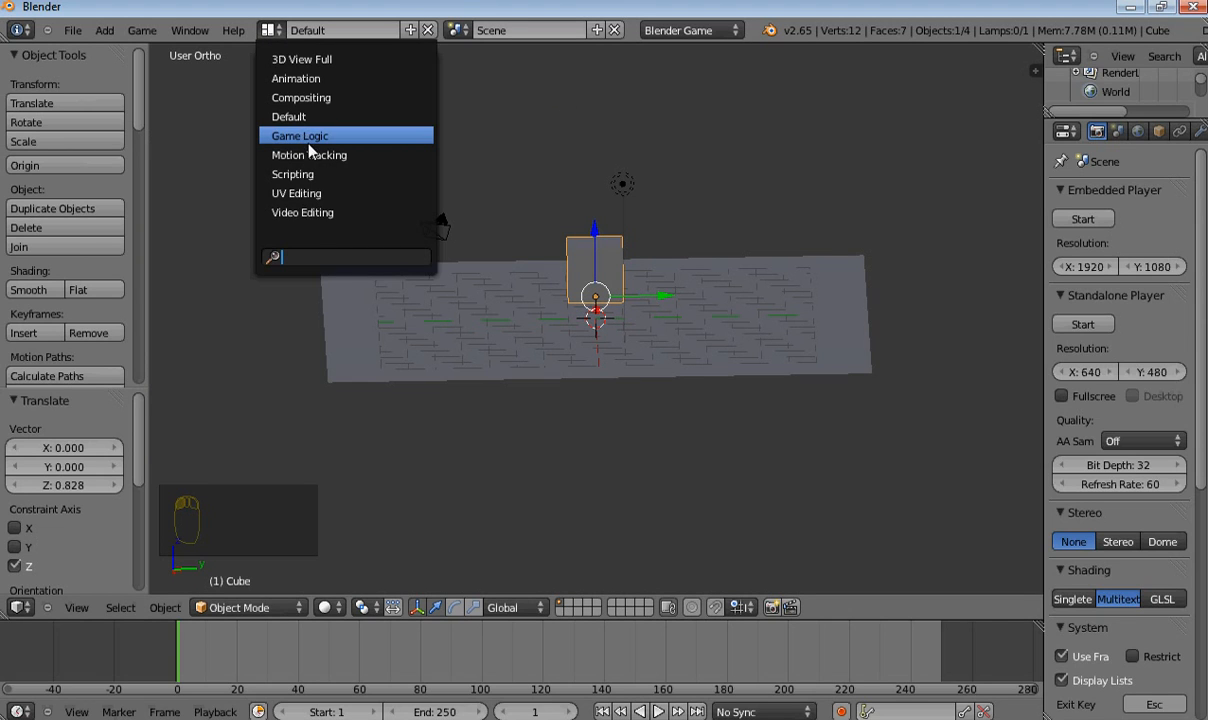
click(291, 136)
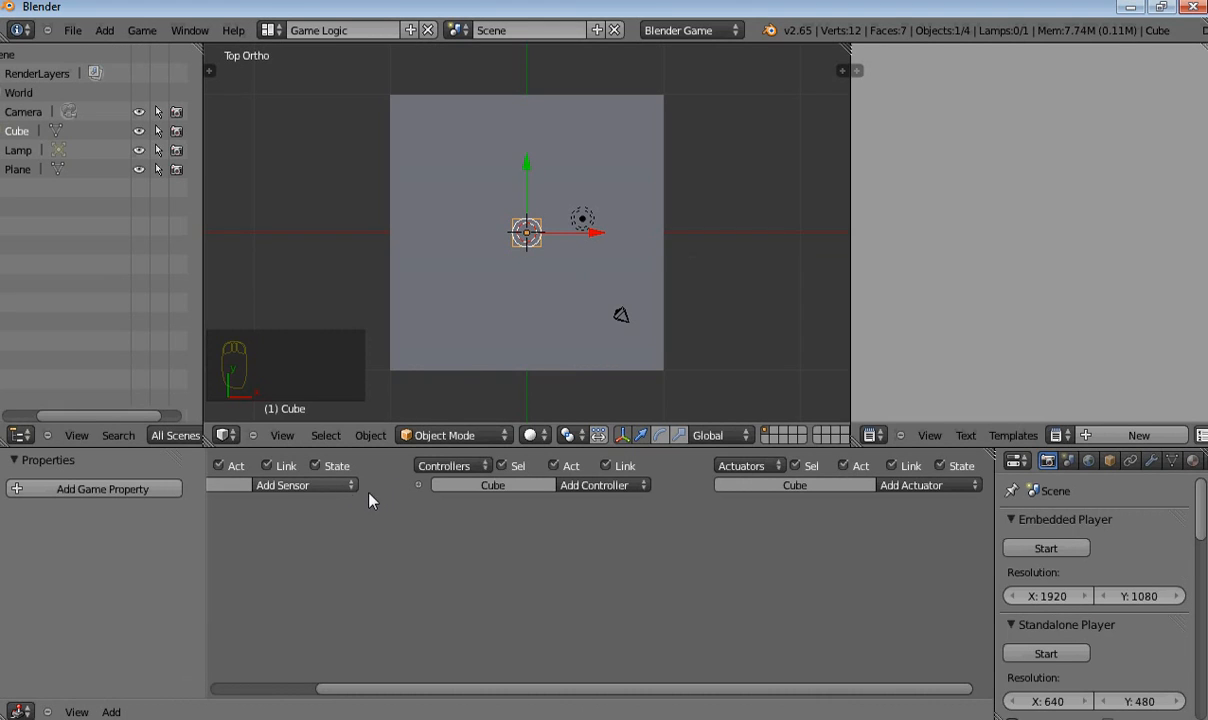
scroll(388, 496, down, 5)
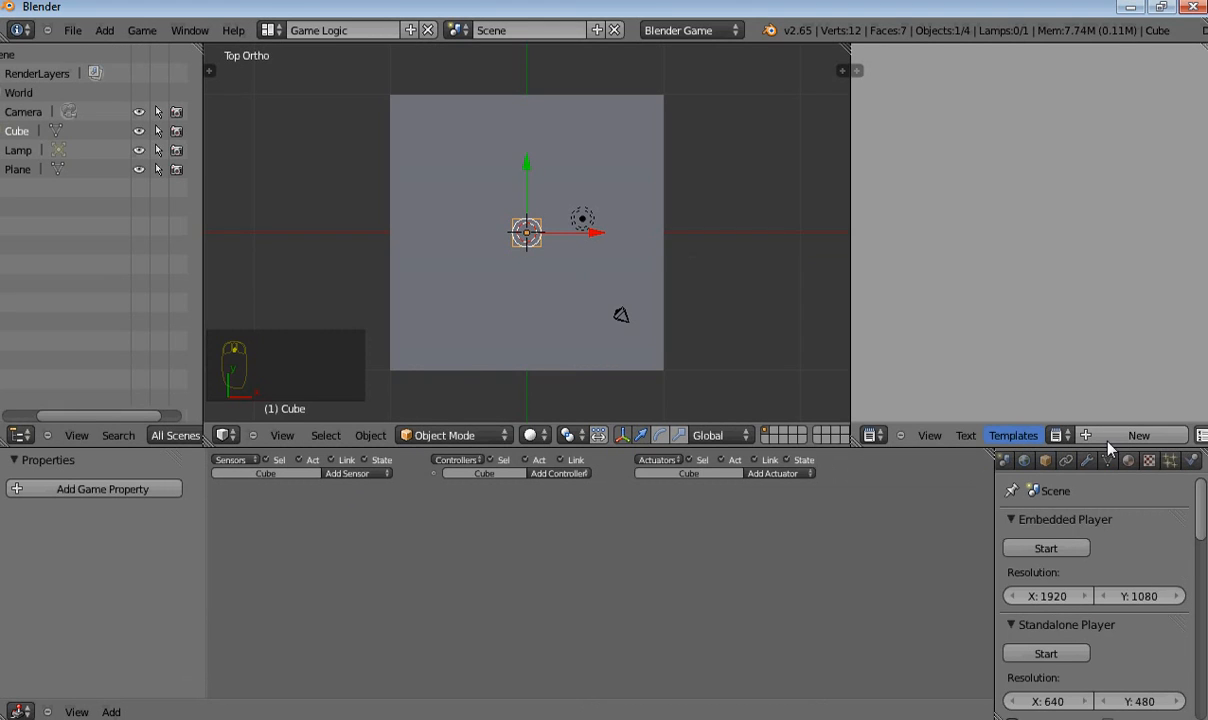
Step: Set the cube's physics type to Dynamic
scroll(1195, 461, down, 2)
click(1193, 462)
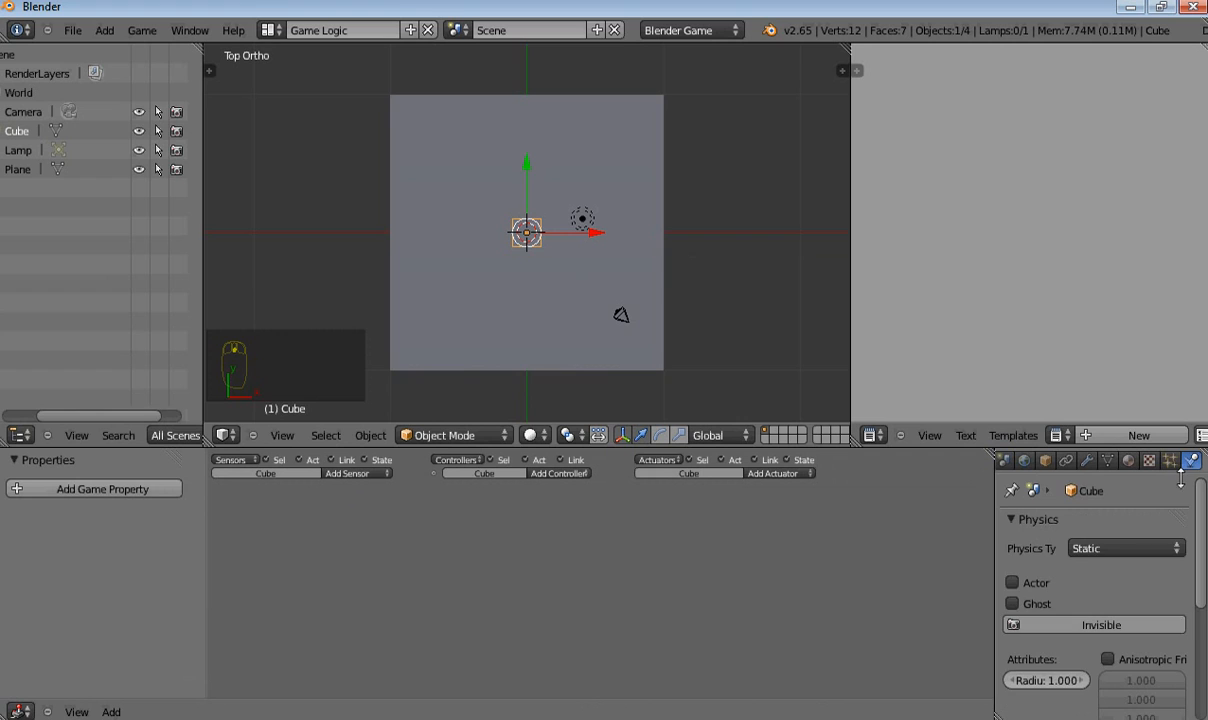
click(1118, 550)
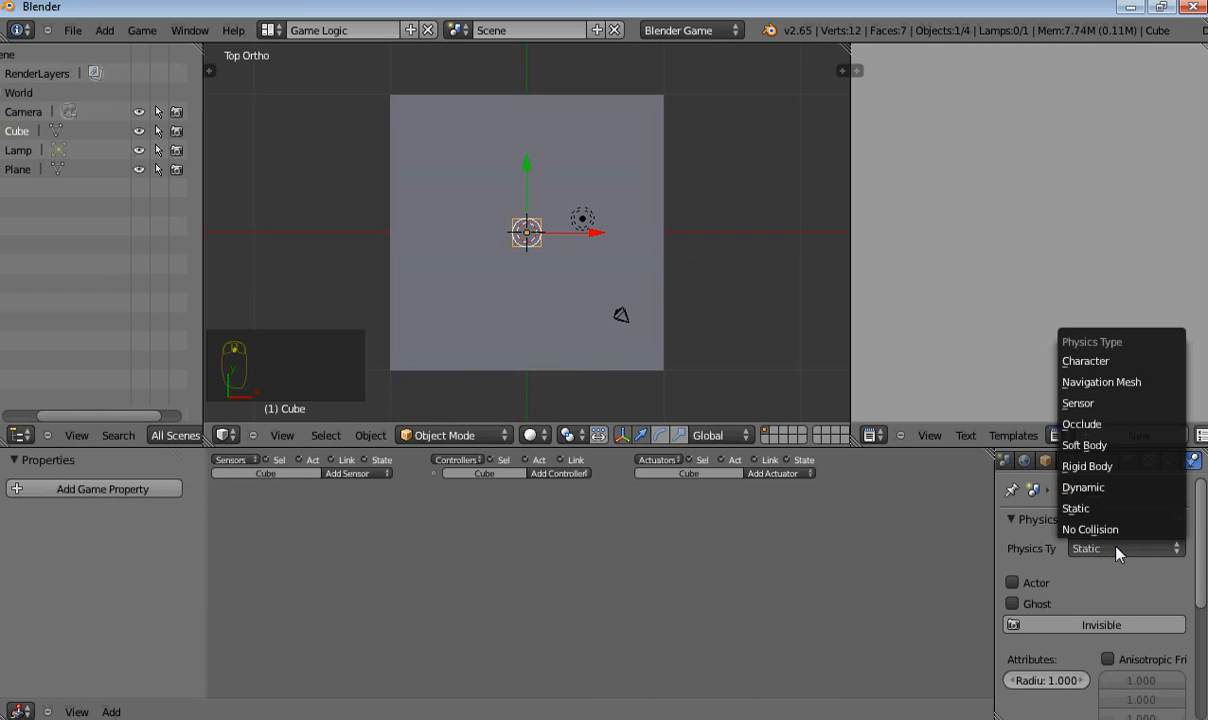
click(1160, 549)
click(1117, 500)
Step: Add four Keyboard sensors to the cube
click(355, 475)
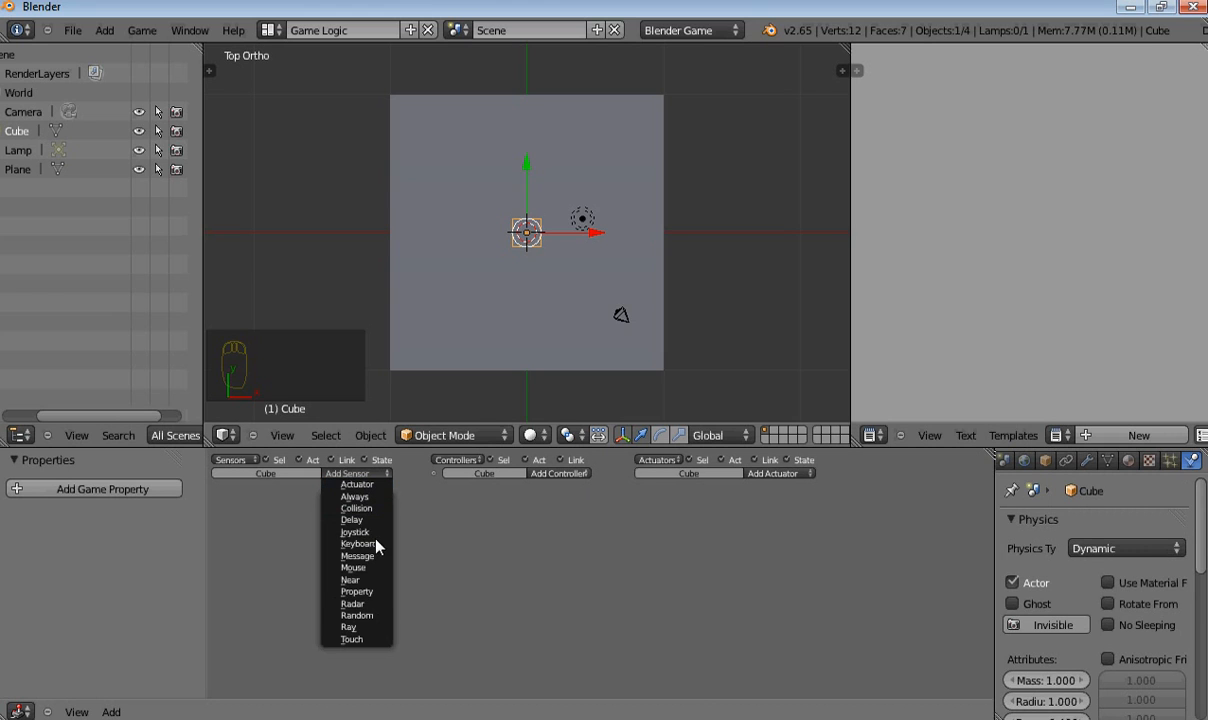
click(378, 545)
click(358, 473)
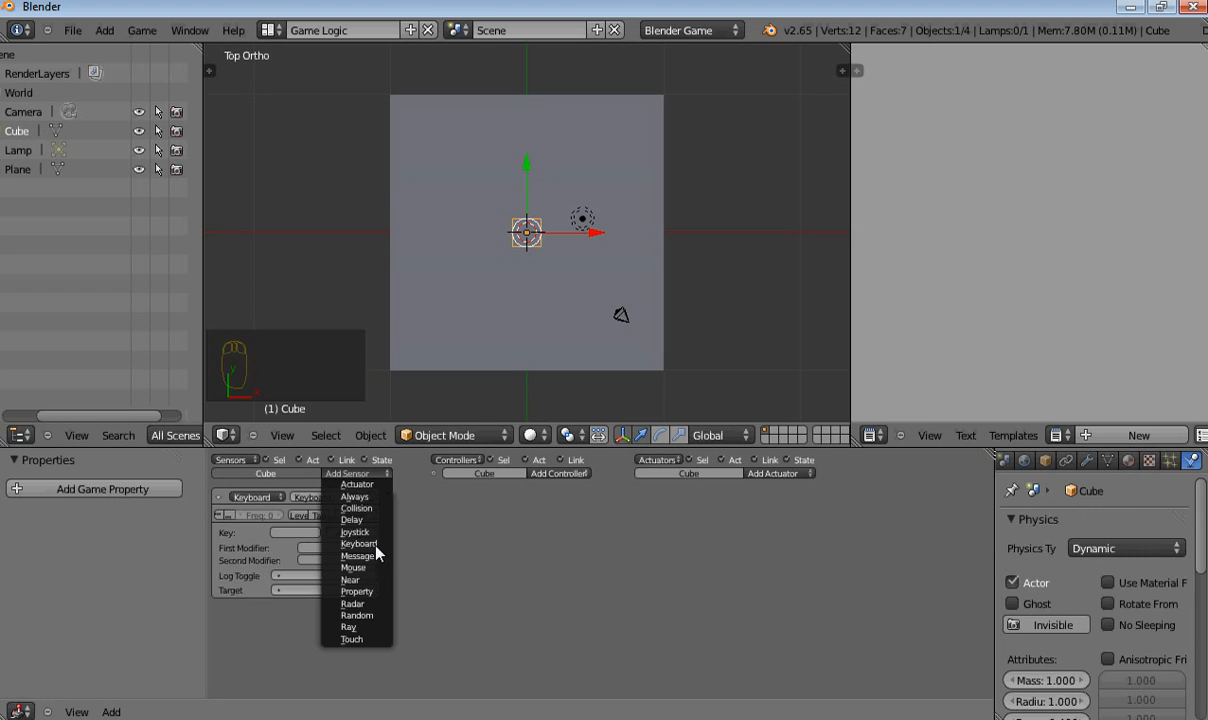
click(376, 545)
click(373, 476)
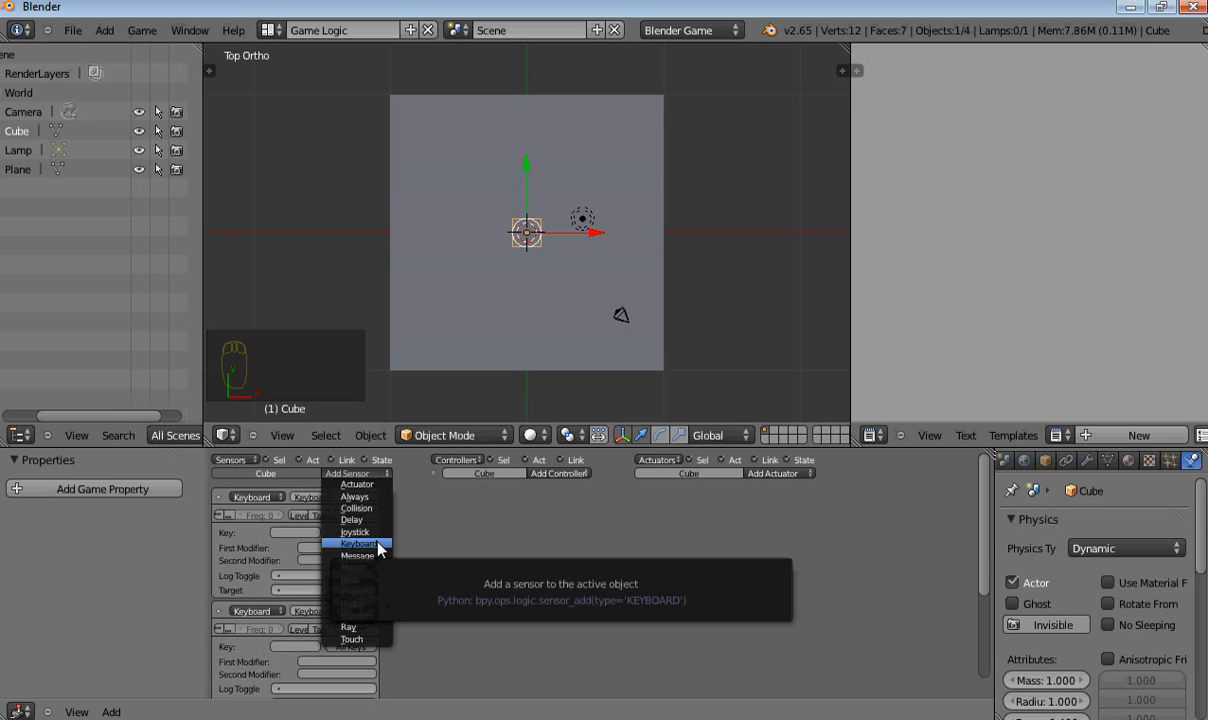
click(359, 544)
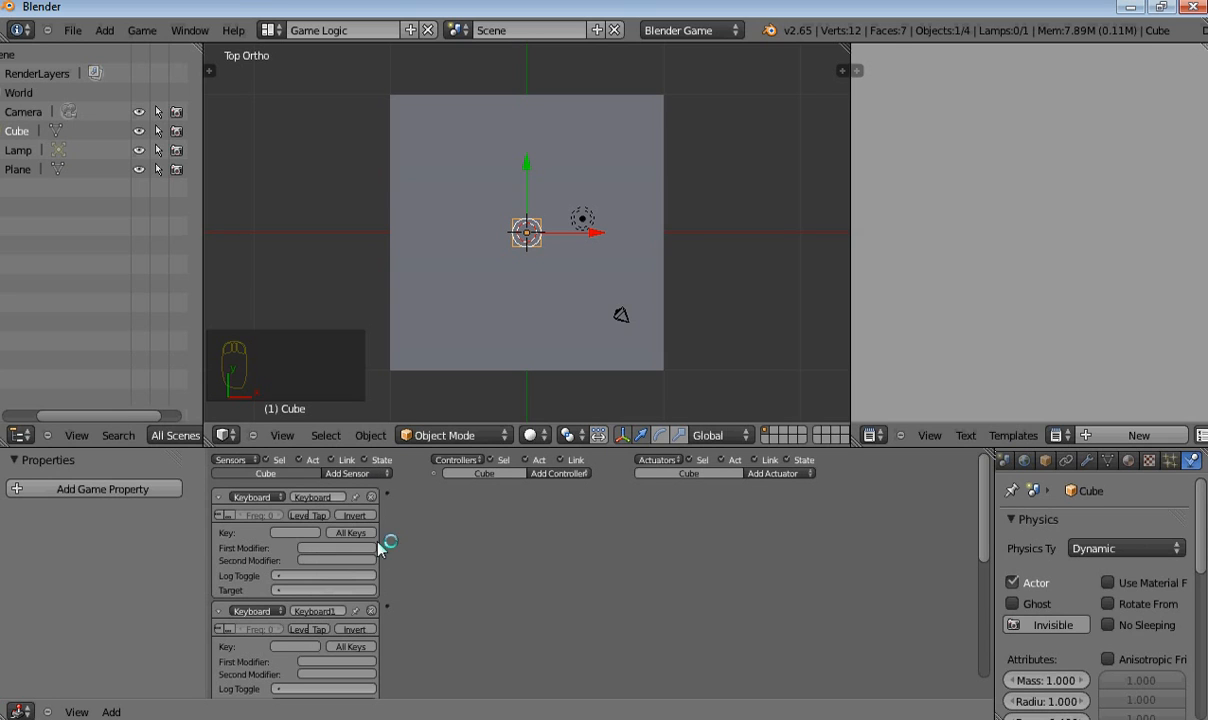
Step: Assign the W key to the first keyboard sensor, rename it fwd and collapse it
click(301, 534)
key(w)
click(310, 497)
text(fwd)
key(Return)
click(219, 497)
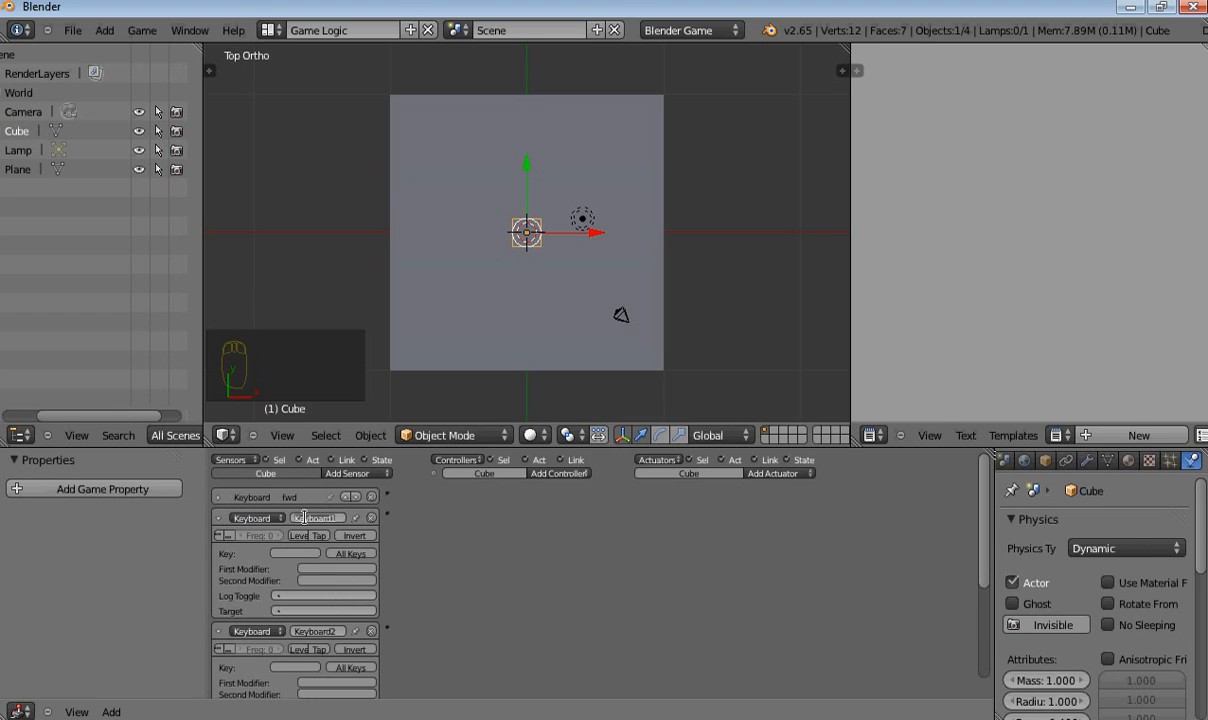
Step: Rename the remaining three keyboard sensors bwd, right and left, collapsing each one
text(bwd)
key(Return)
click(219, 518)
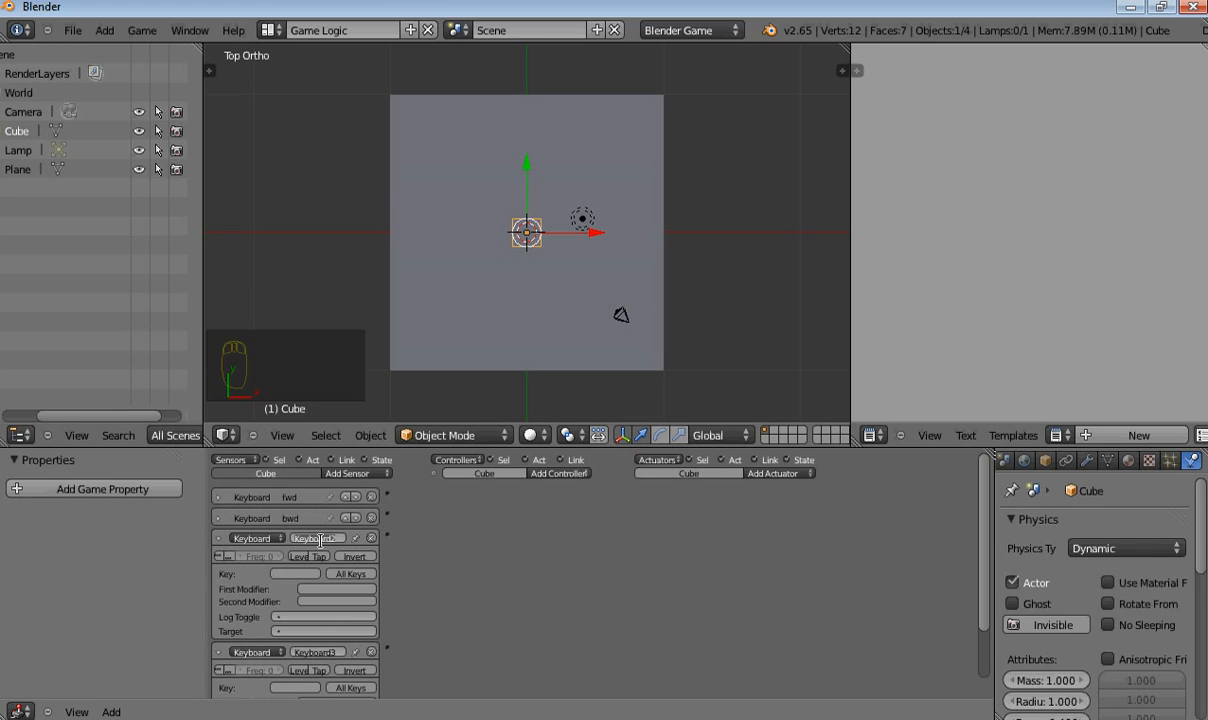
click(319, 540)
text(right)
click(219, 538)
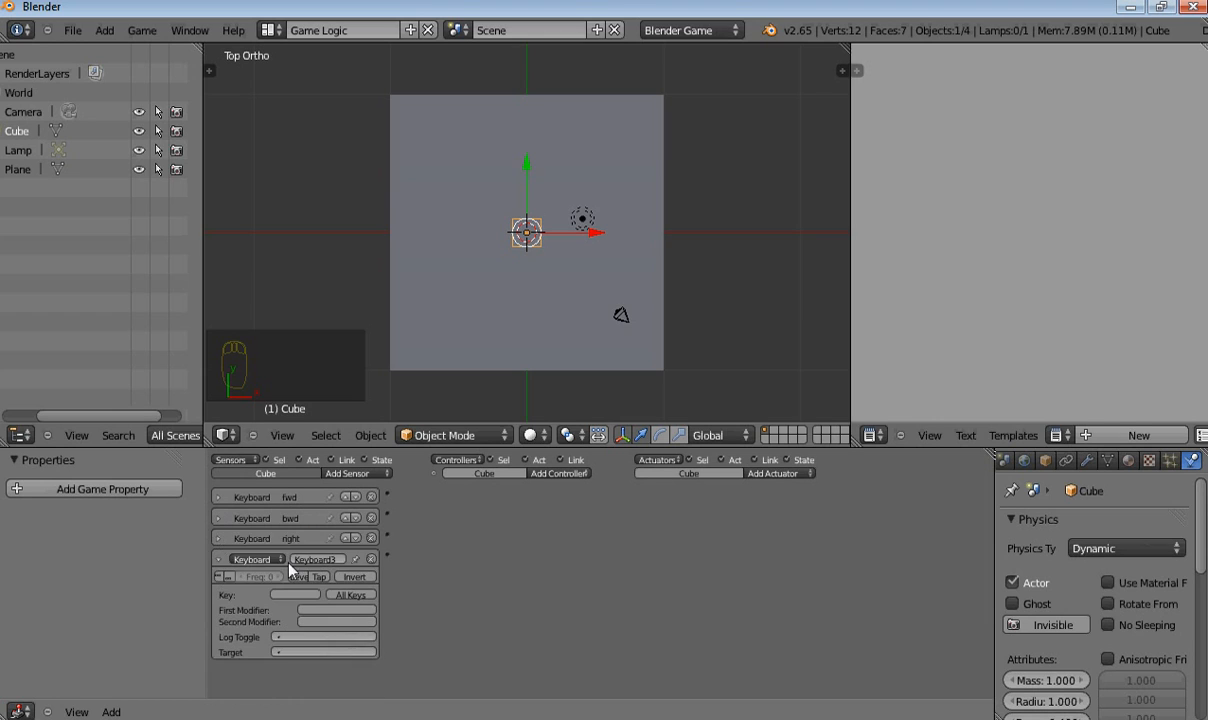
click(300, 559)
text(left)
key(Return)
click(219, 559)
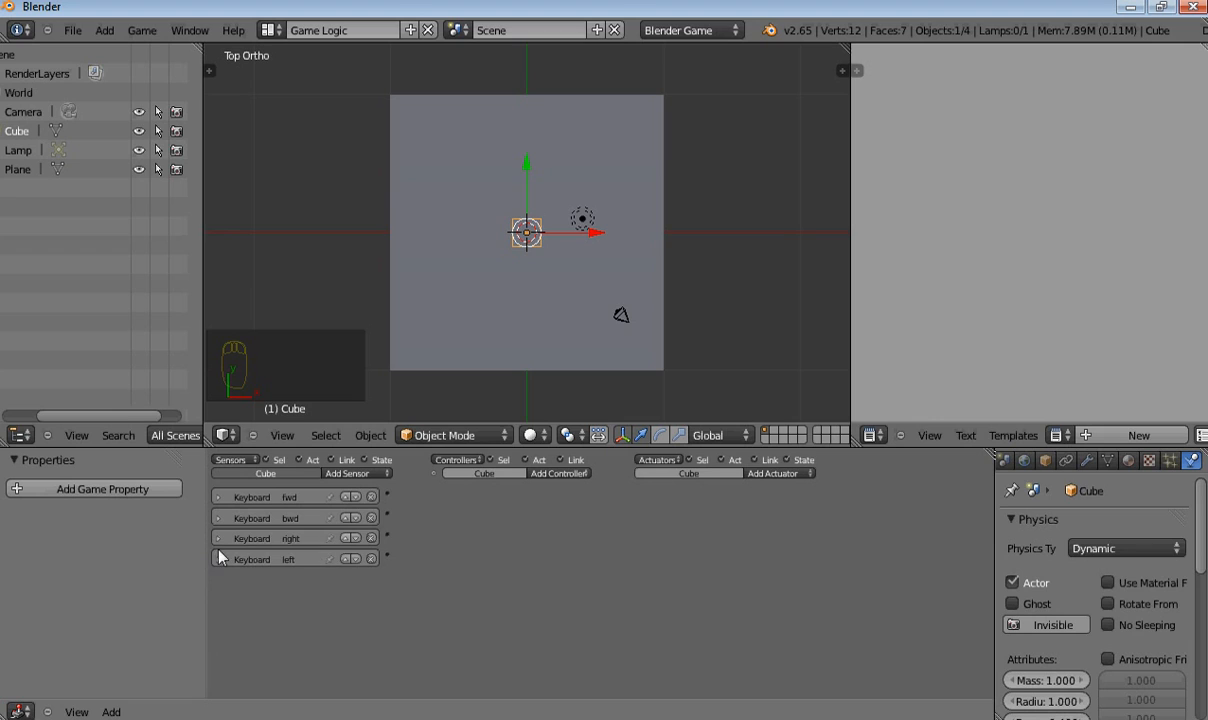
Step: Add four And controllers to the cube and link each keyboard sensor to its own controller in order
click(560, 474)
click(570, 481)
click(575, 477)
click(574, 475)
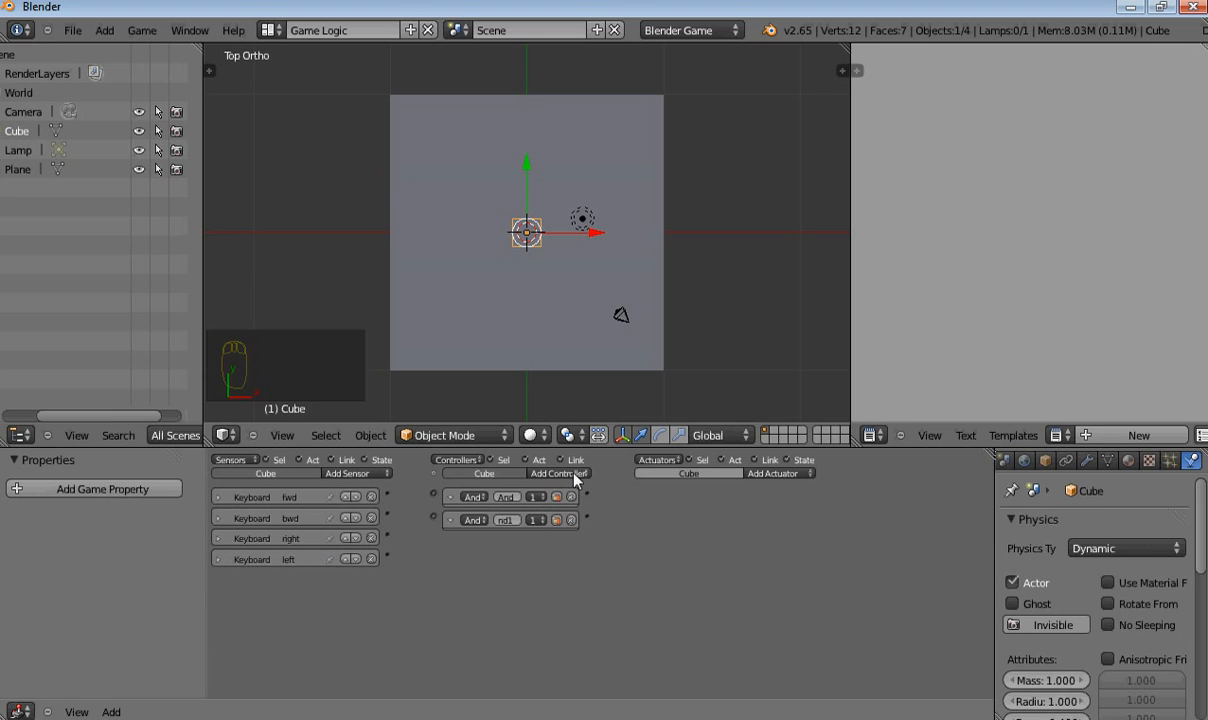
click(576, 474)
click(577, 477)
click(576, 474)
click(577, 480)
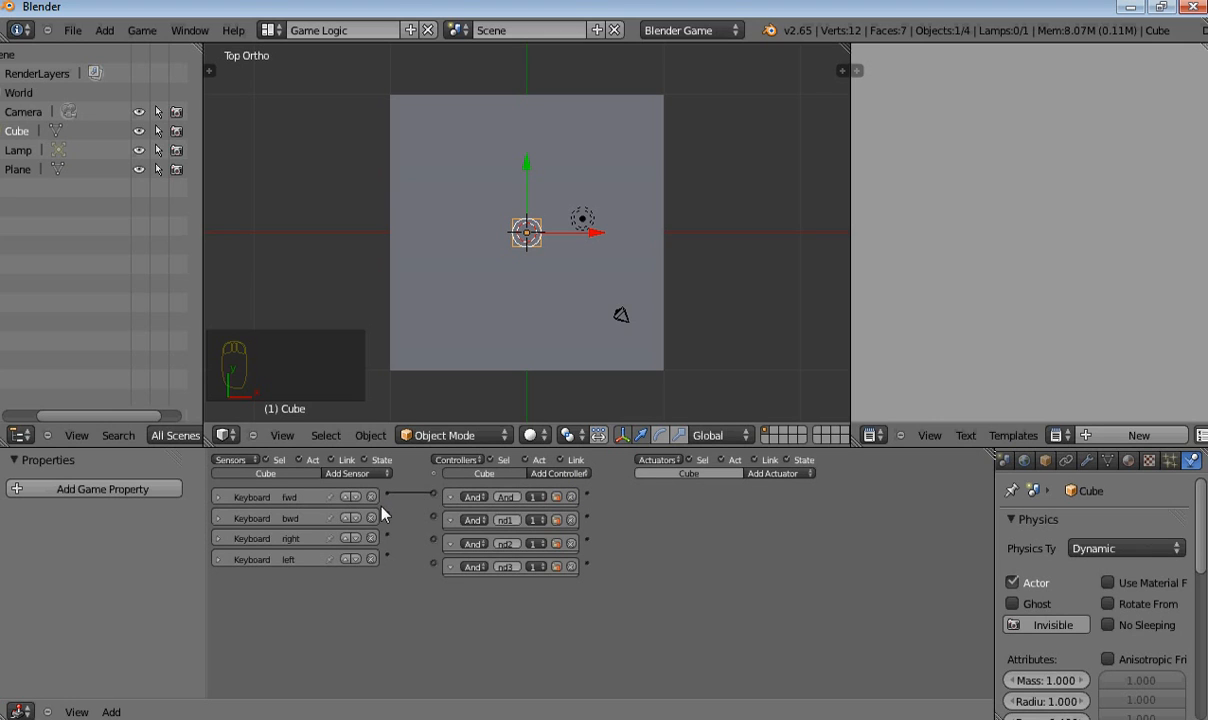
drag(435, 519, 433, 519)
drag(387, 538, 433, 564)
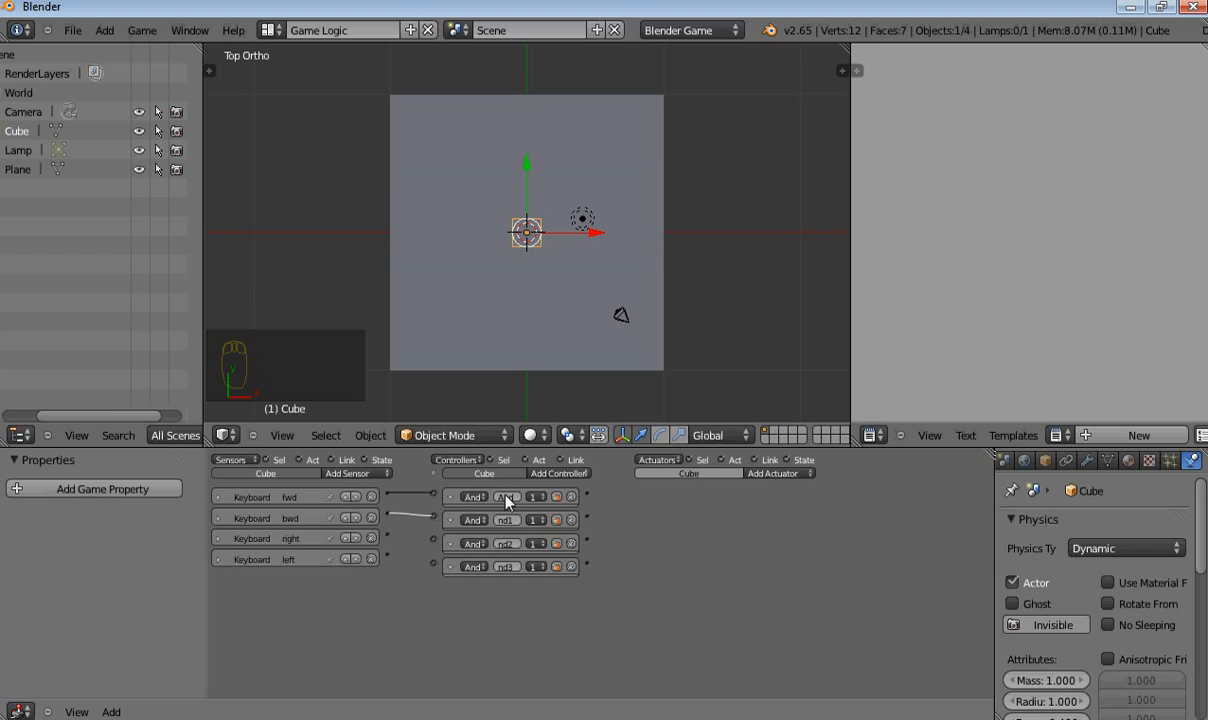
Step: Add a Motion actuator to the cube, name it fwd_mot and collapse it
click(776, 473)
click(770, 470)
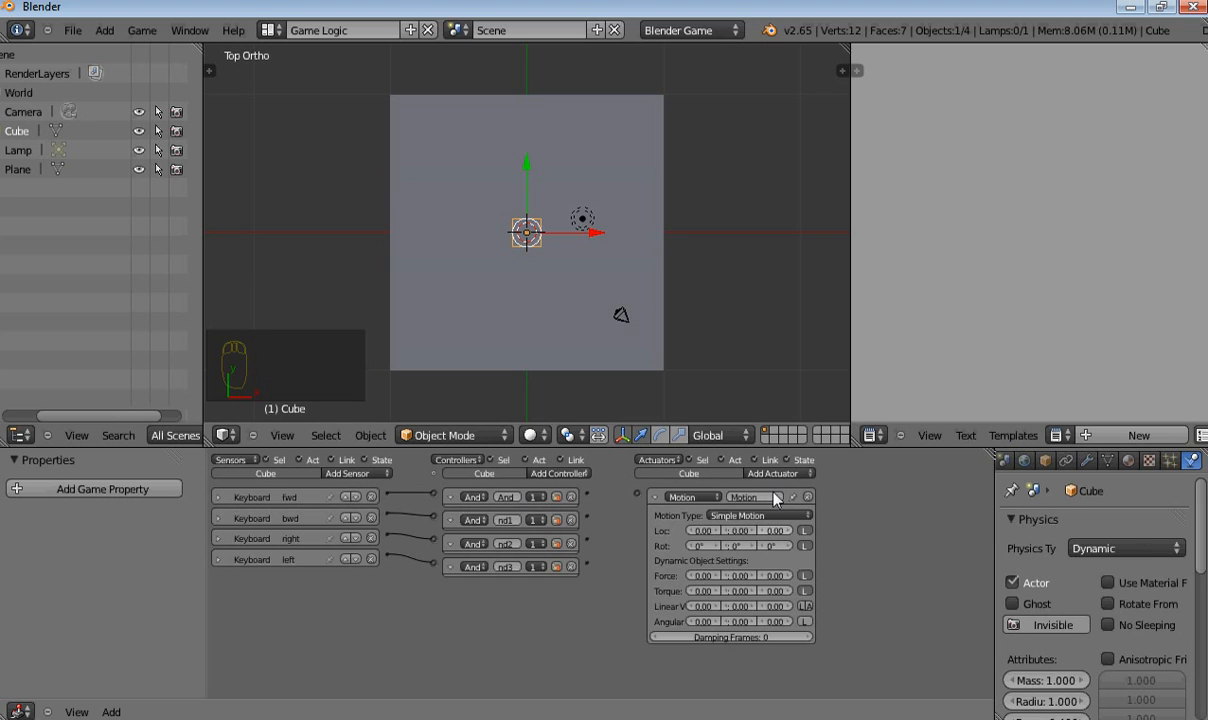
click(768, 497)
click(768, 497)
text(fwd_mot)
key(Return)
click(656, 497)
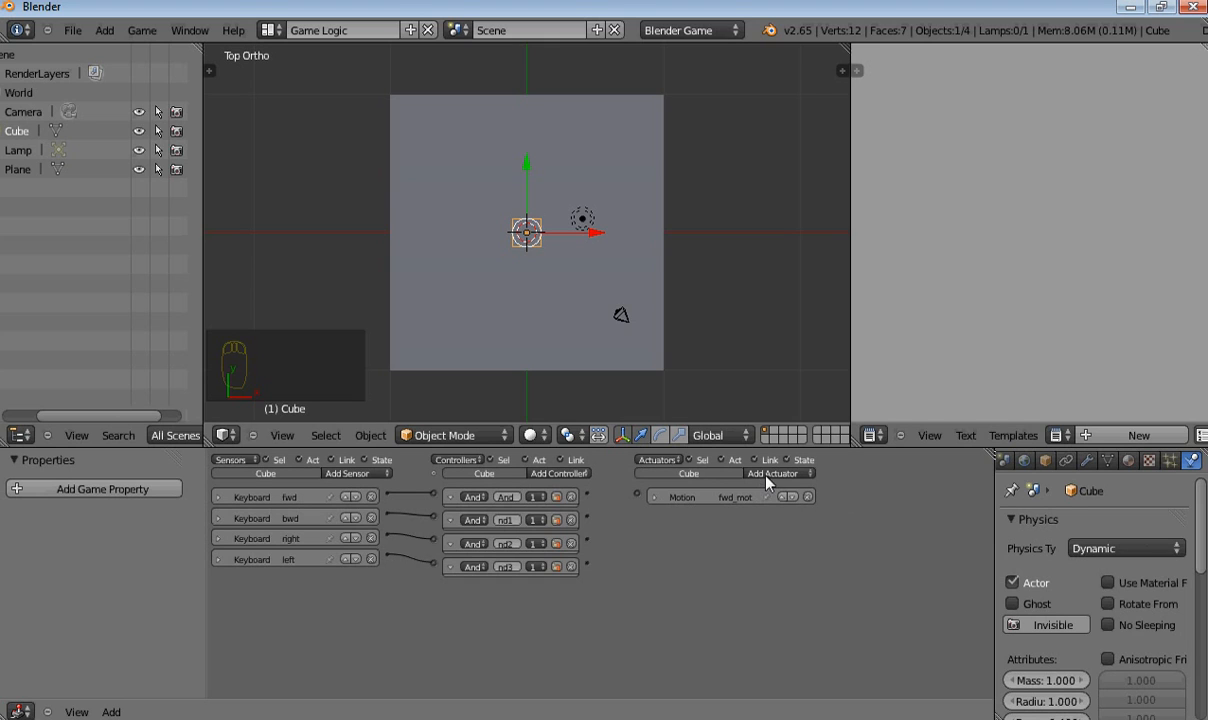
Step: Add a second Motion actuator named bwd_mot to the cube and collapse it
click(767, 478)
click(754, 538)
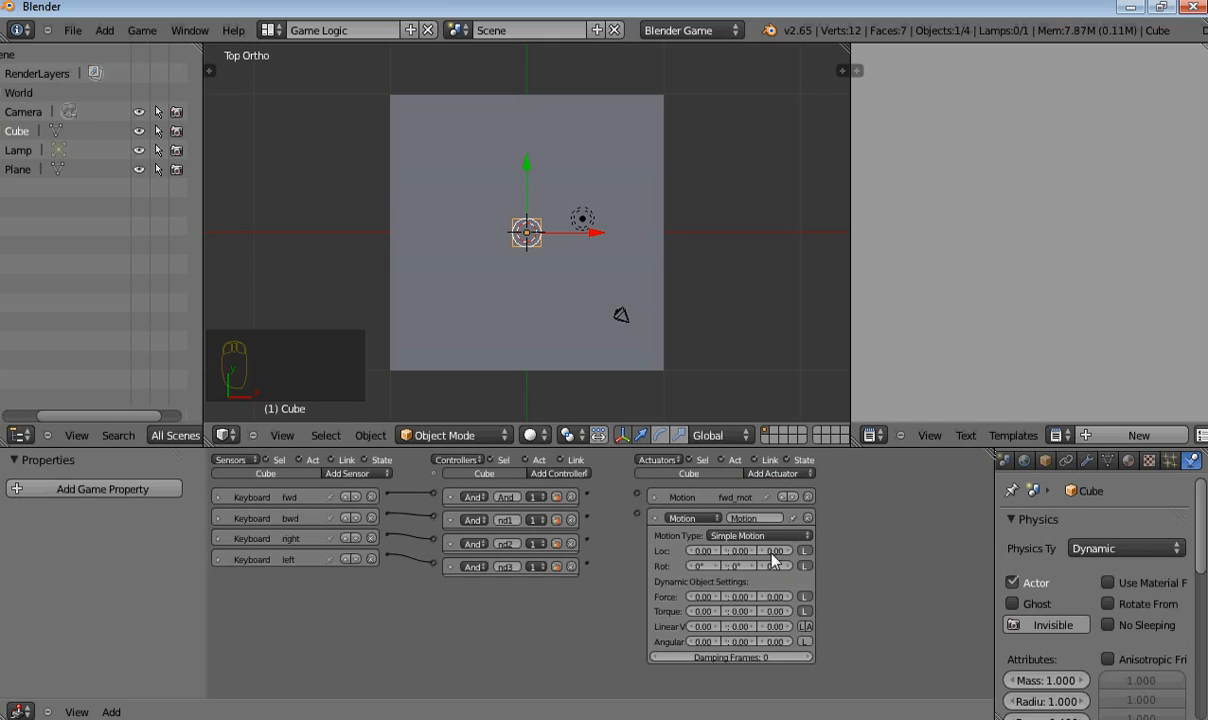
click(752, 519)
text(bwd_mot)
key(Return)
click(656, 518)
Step: Add a third Motion actuator to the cube and name it right_mot
click(780, 473)
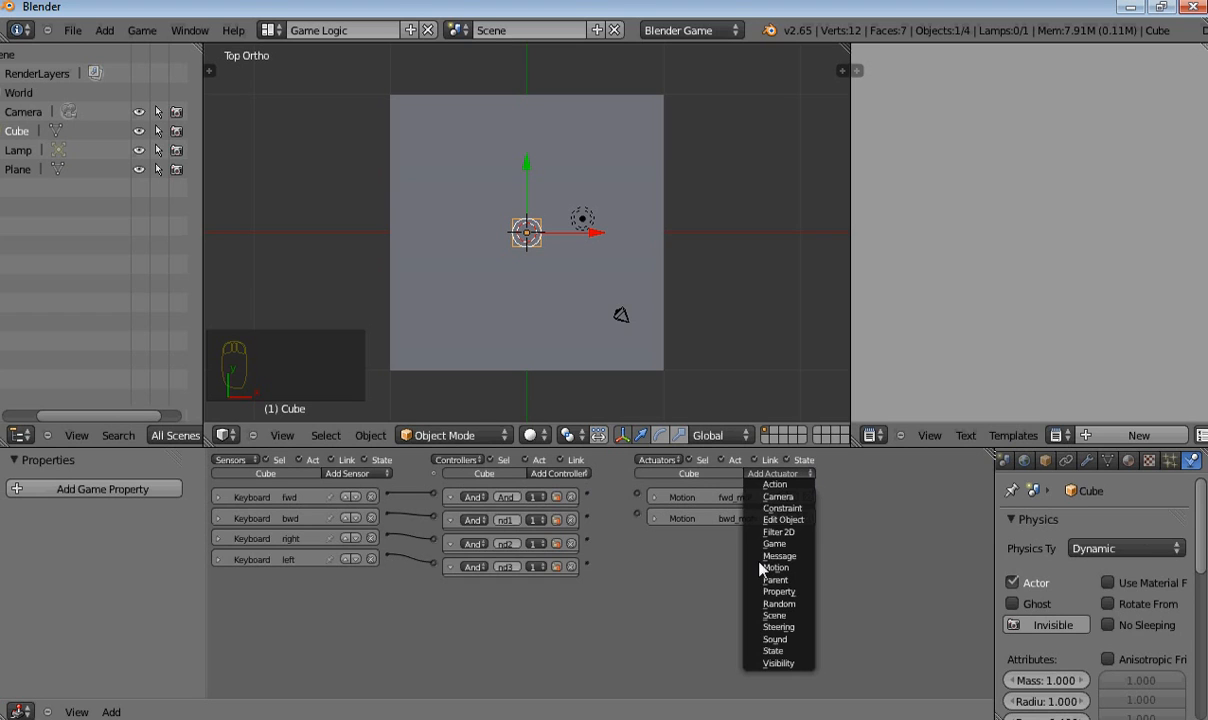
click(767, 568)
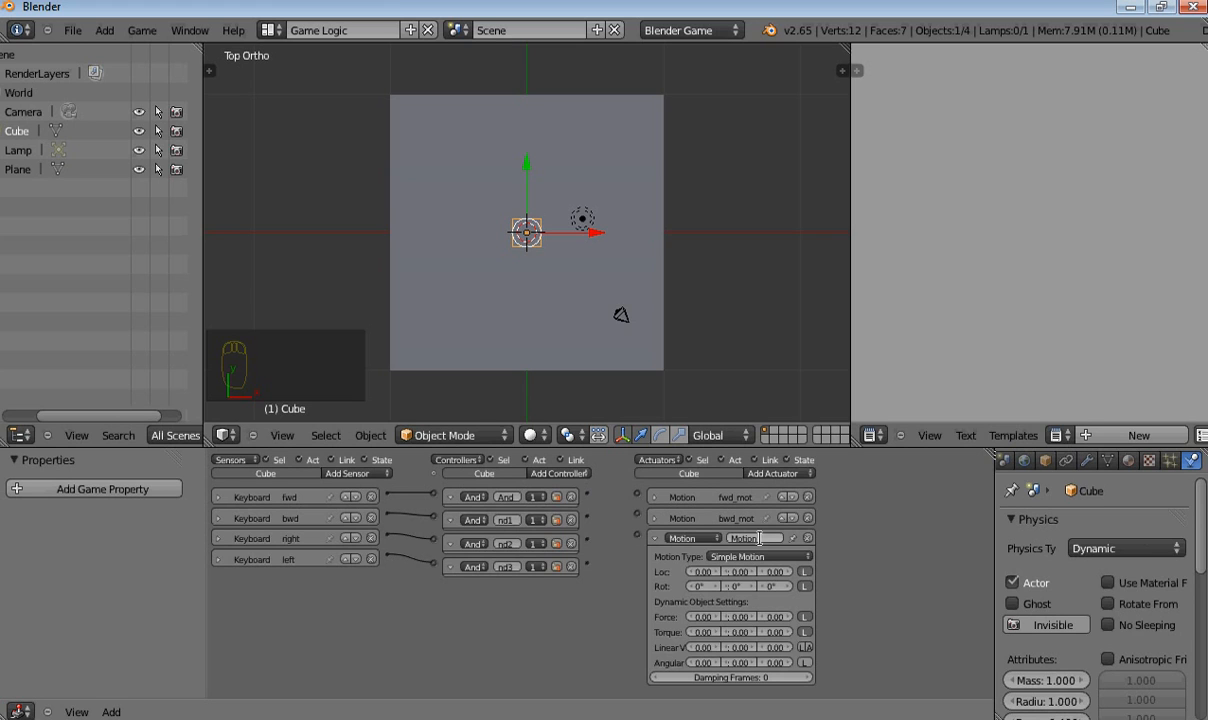
click(759, 538)
text(right_mot)
key(Return)
Step: Add a fourth Motion actuator named left_mot to the cube and collapse it
click(778, 473)
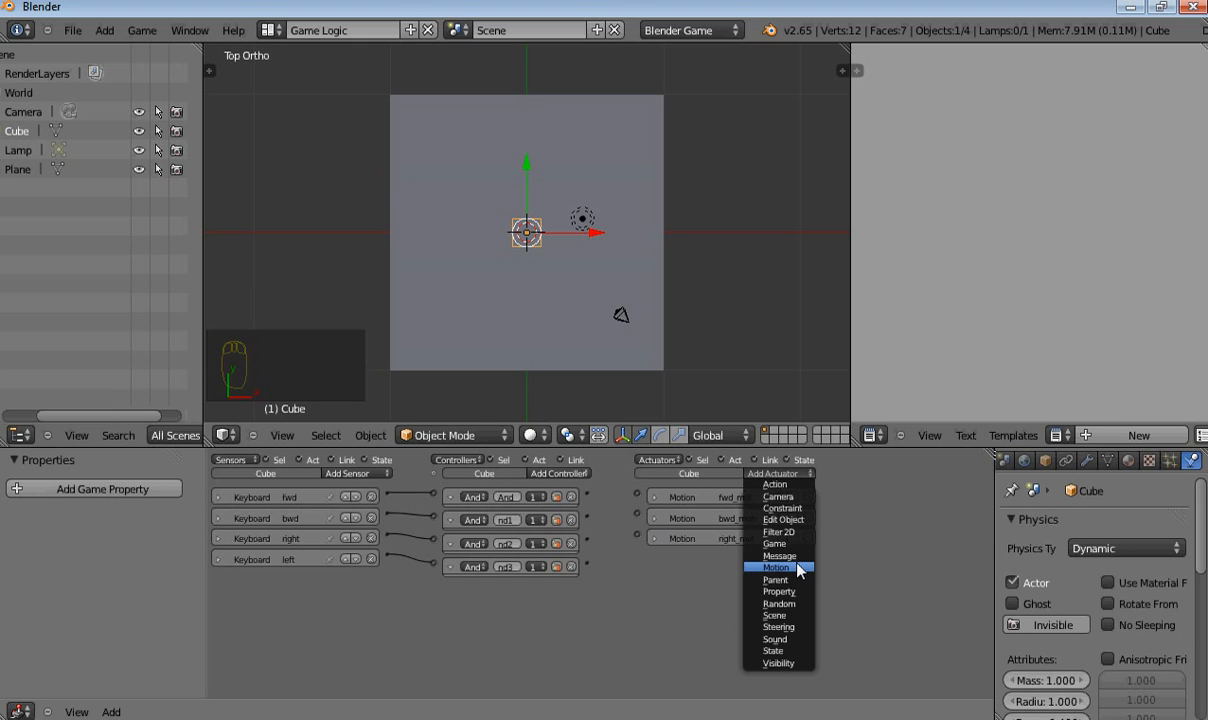
click(776, 567)
click(767, 558)
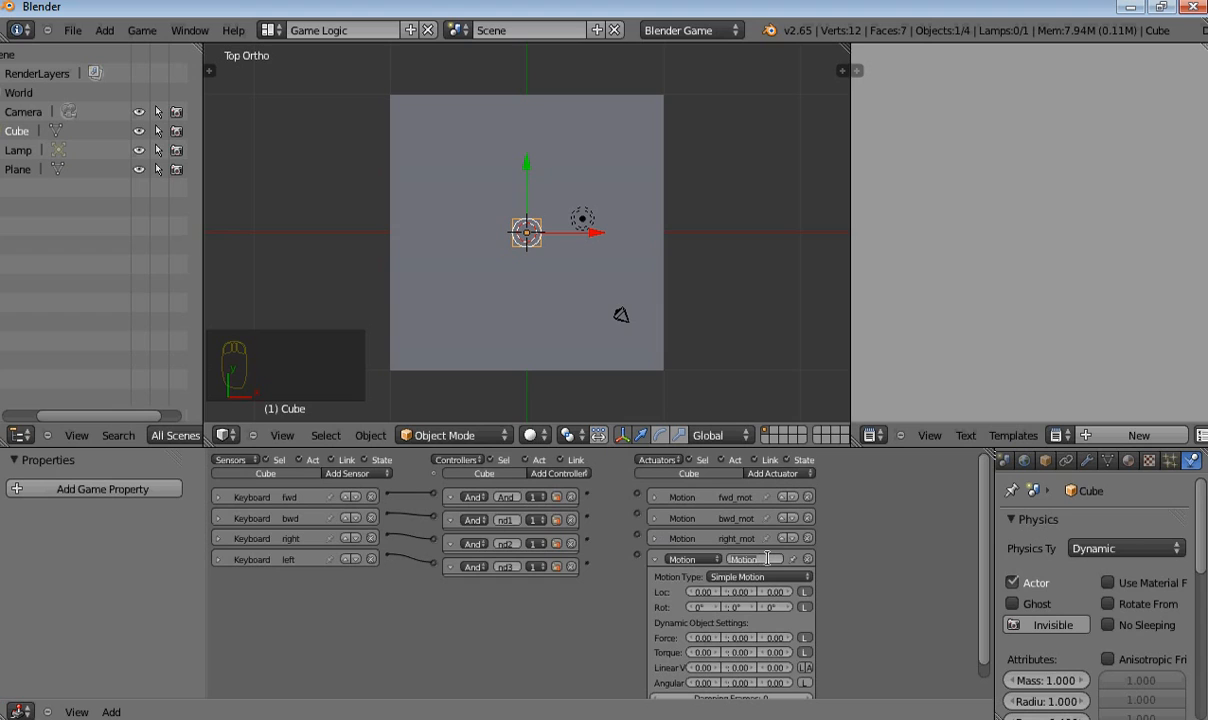
text(left_mot)
click(655, 560)
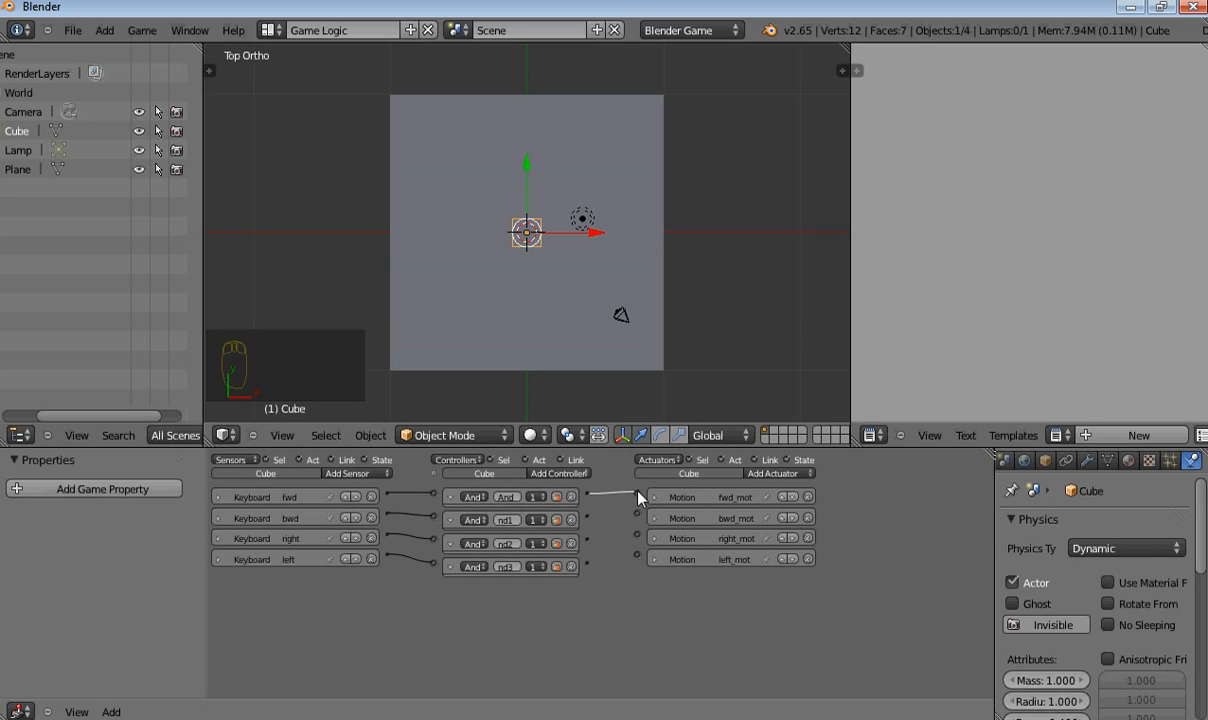
Step: Link the first And controller to the fwd_mot actuator, and expand the fwd sensor and the fwd_mot actuator
drag(640, 497, 638, 495)
click(218, 497)
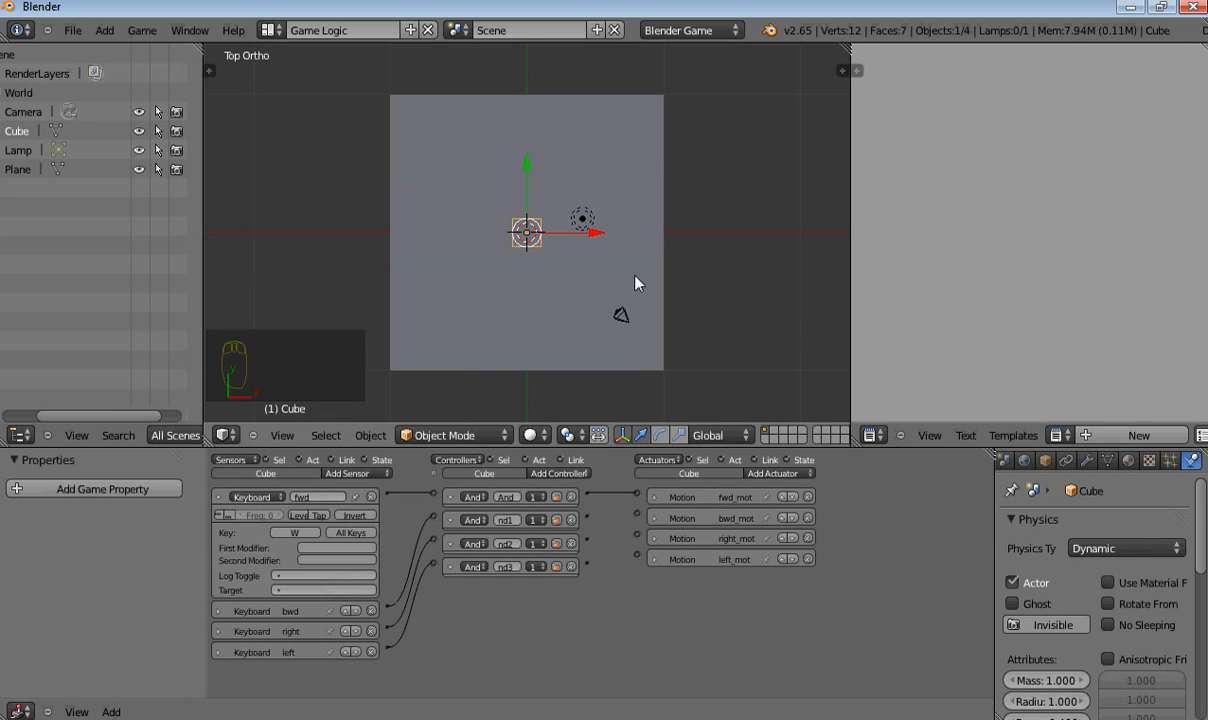
click(654, 497)
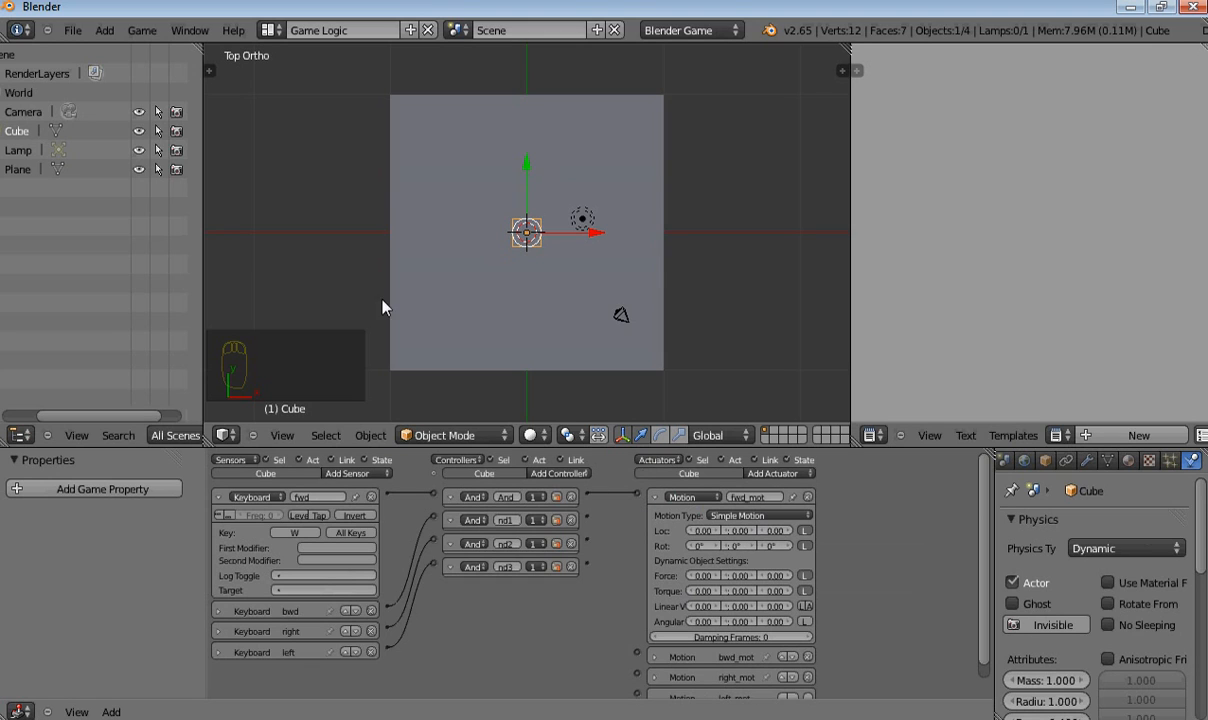
Step: Try moving the cube forward along the Y axis over the plane
scroll(583, 175, down, 2)
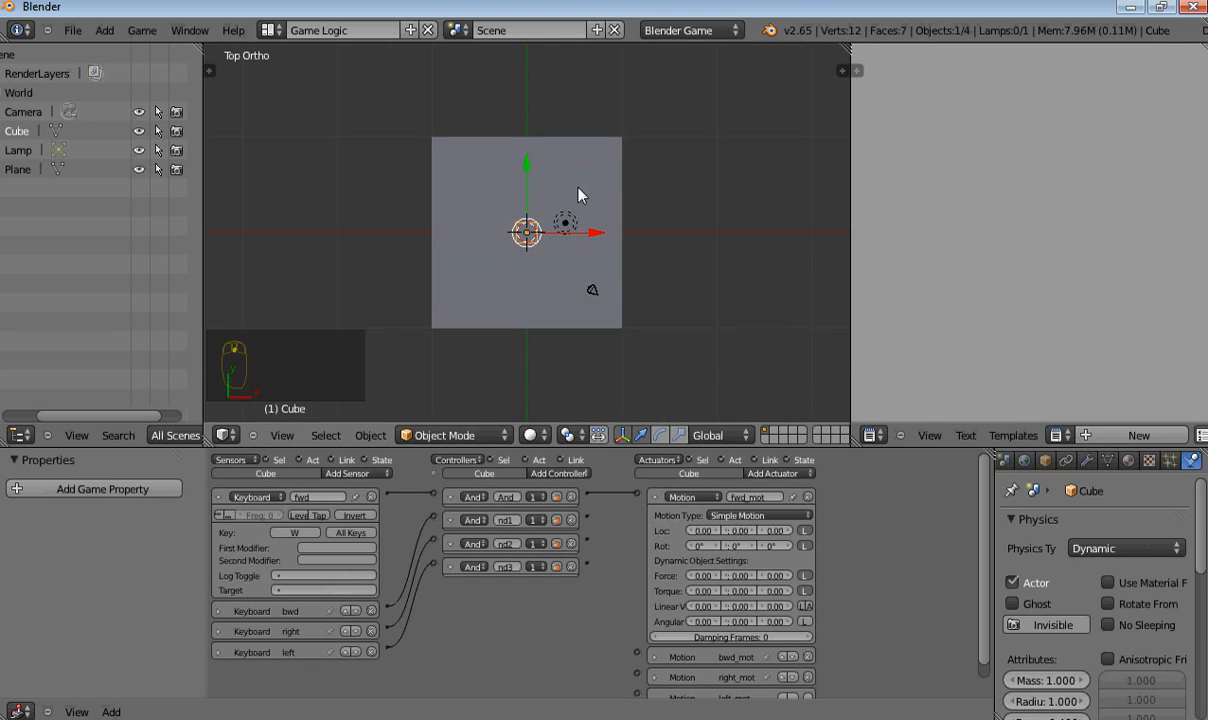
scroll(583, 199, down, 1)
key(g)
key(y)
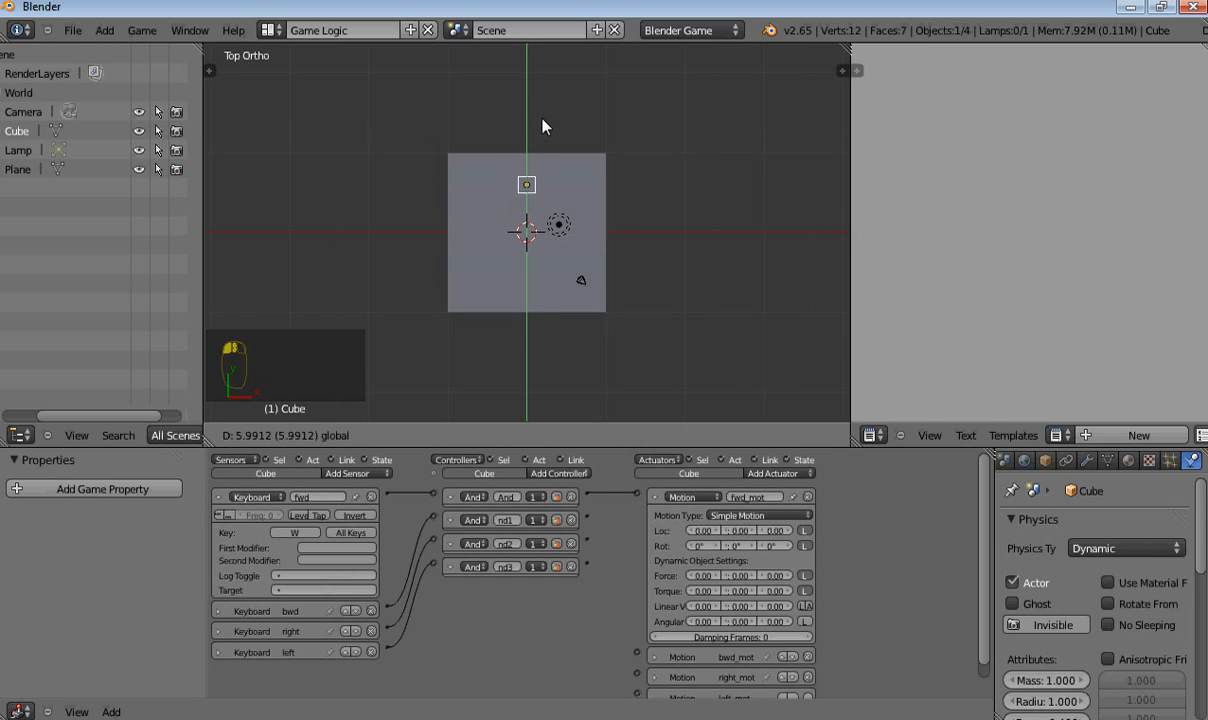
right_click(537, 187)
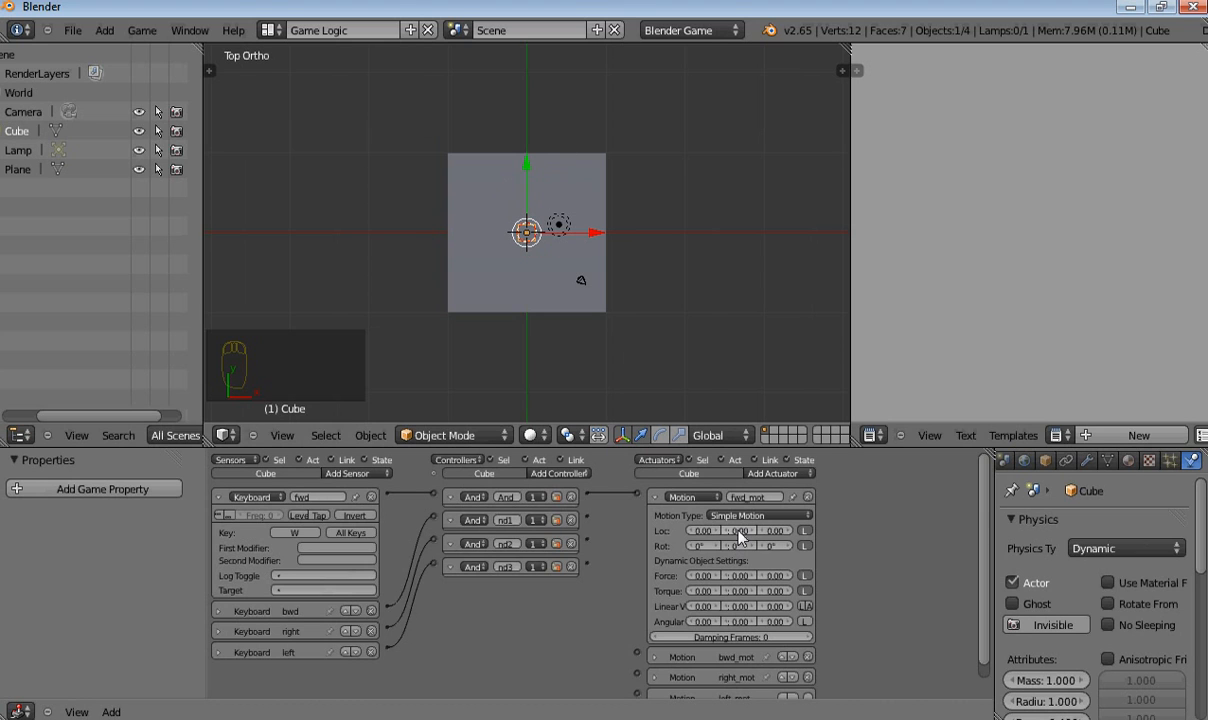
Step: Set the Y location value of the fwd_mot actuator to 0.10
scroll(884, 595, up, 3)
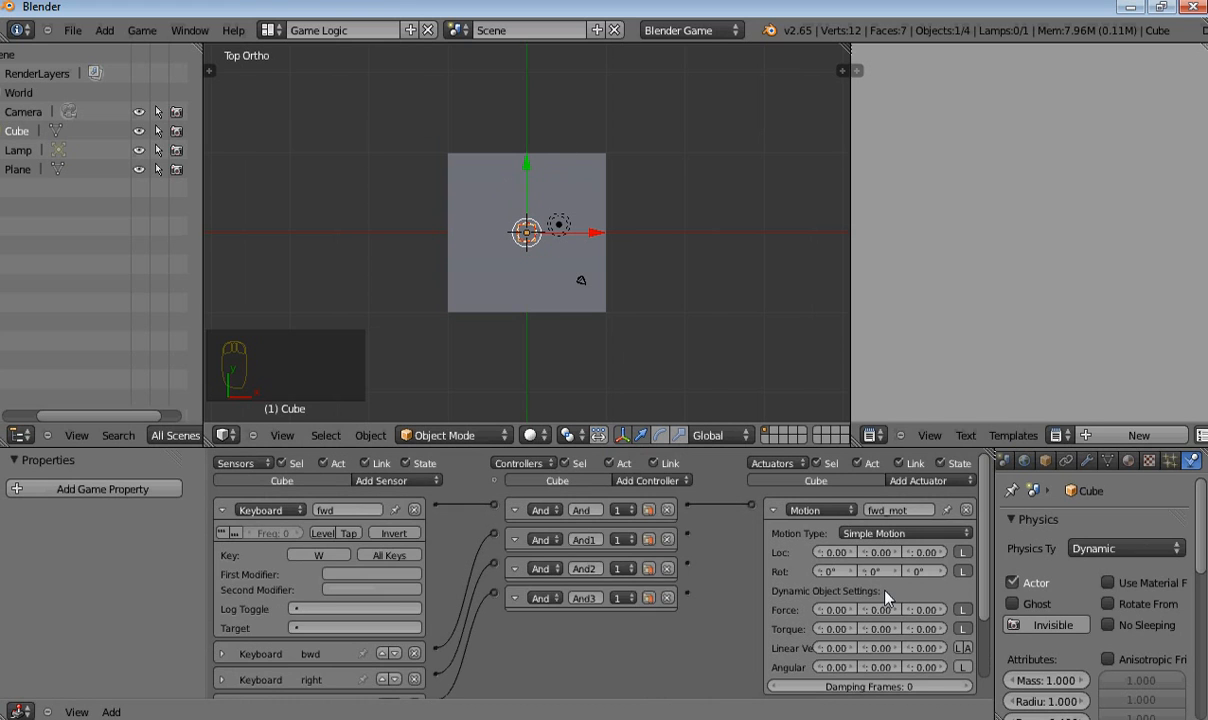
middle_drag(770, 563, 770, 535)
scroll(942, 546, up, 2)
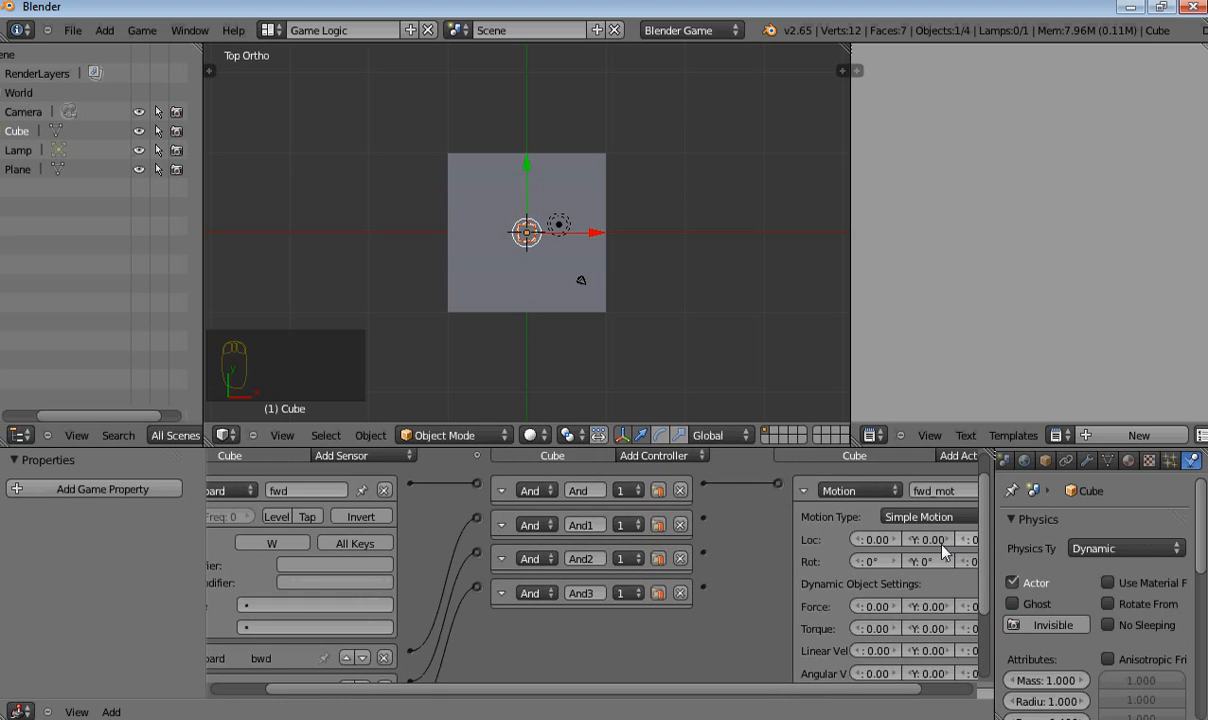
click(930, 542)
key(BackSpace)
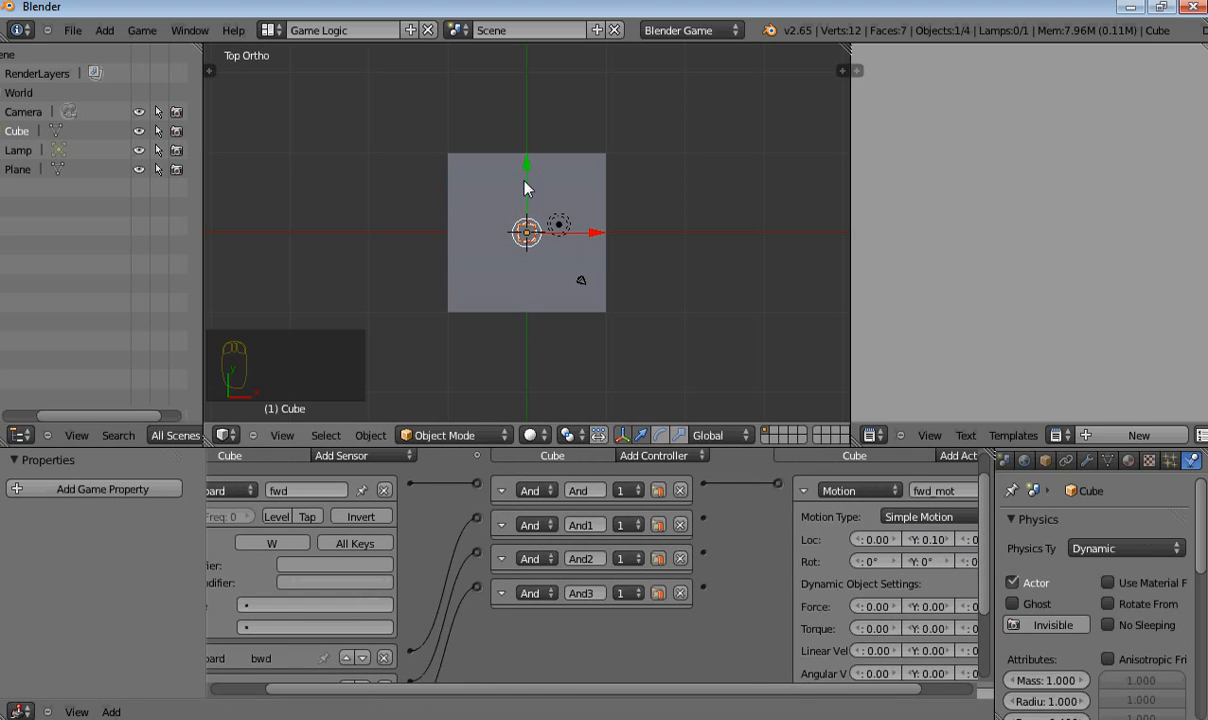
Step: Collapse the fwd_mot actuator and the fwd sensor, and fit all logic bricks in view
mouse_move(527, 167)
mouse_down()
mouse_move(526, 133)
mouse_move(527, 166)
mouse_up()
scroll(604, 279, up, 4)
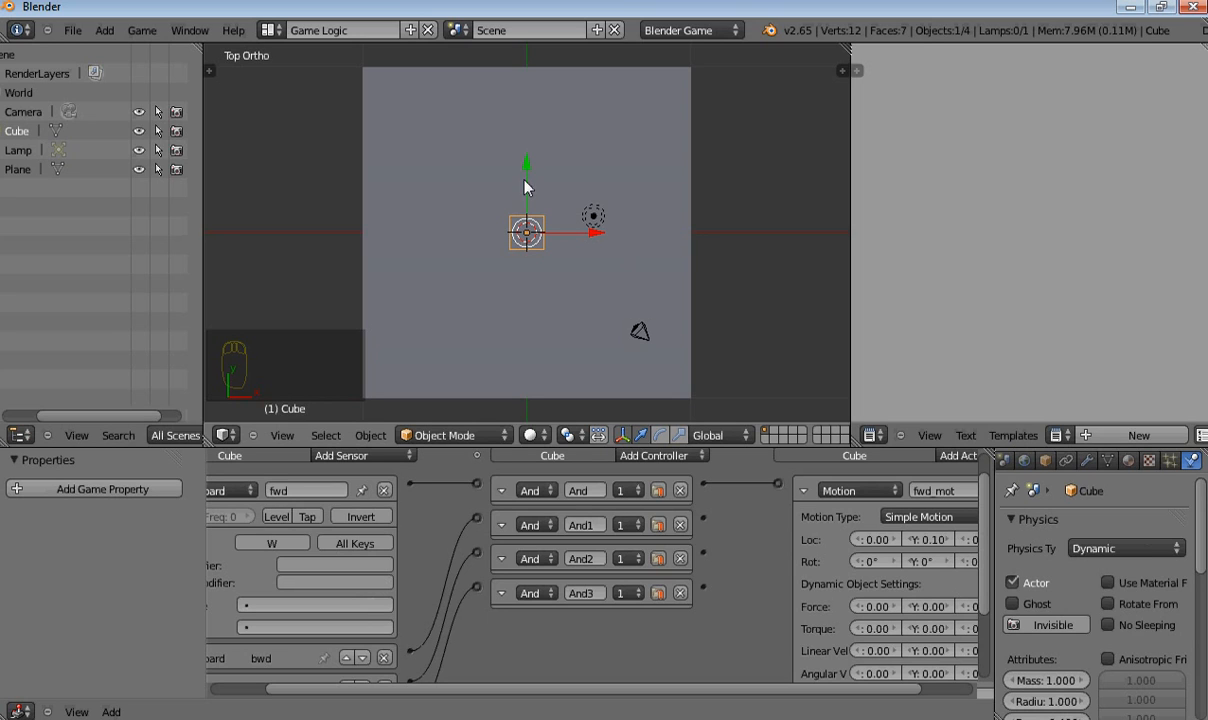
click(803, 491)
key(Home)
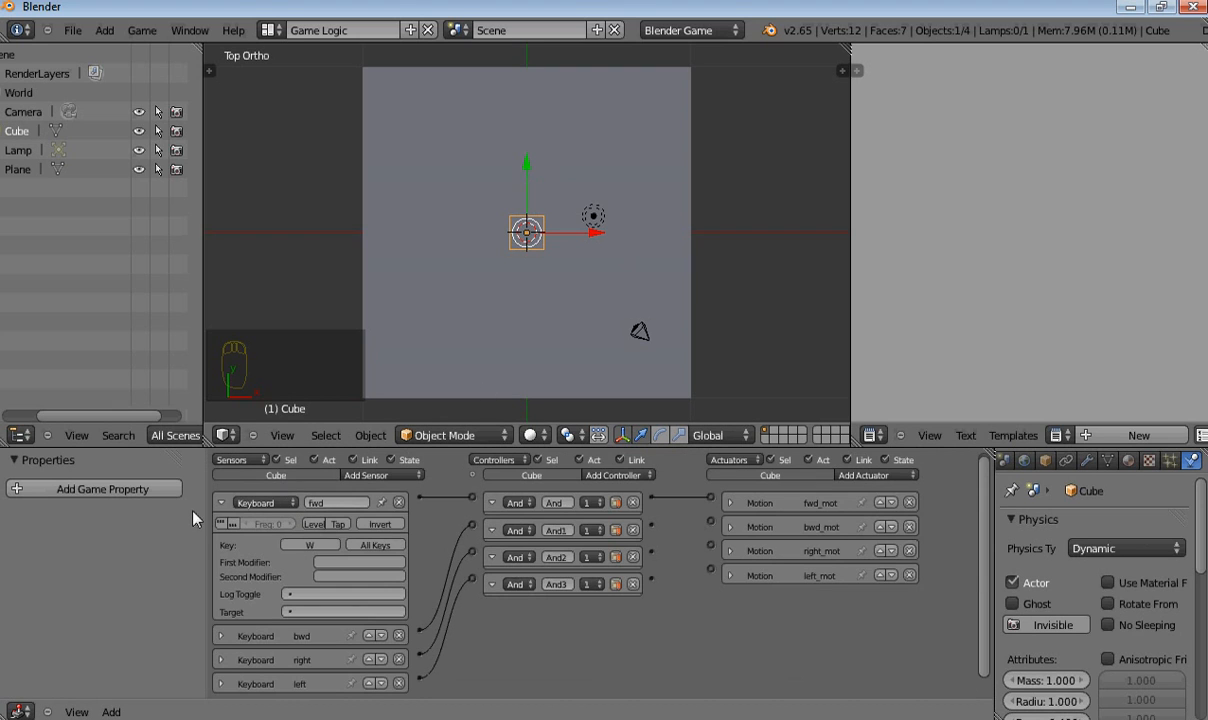
click(221, 503)
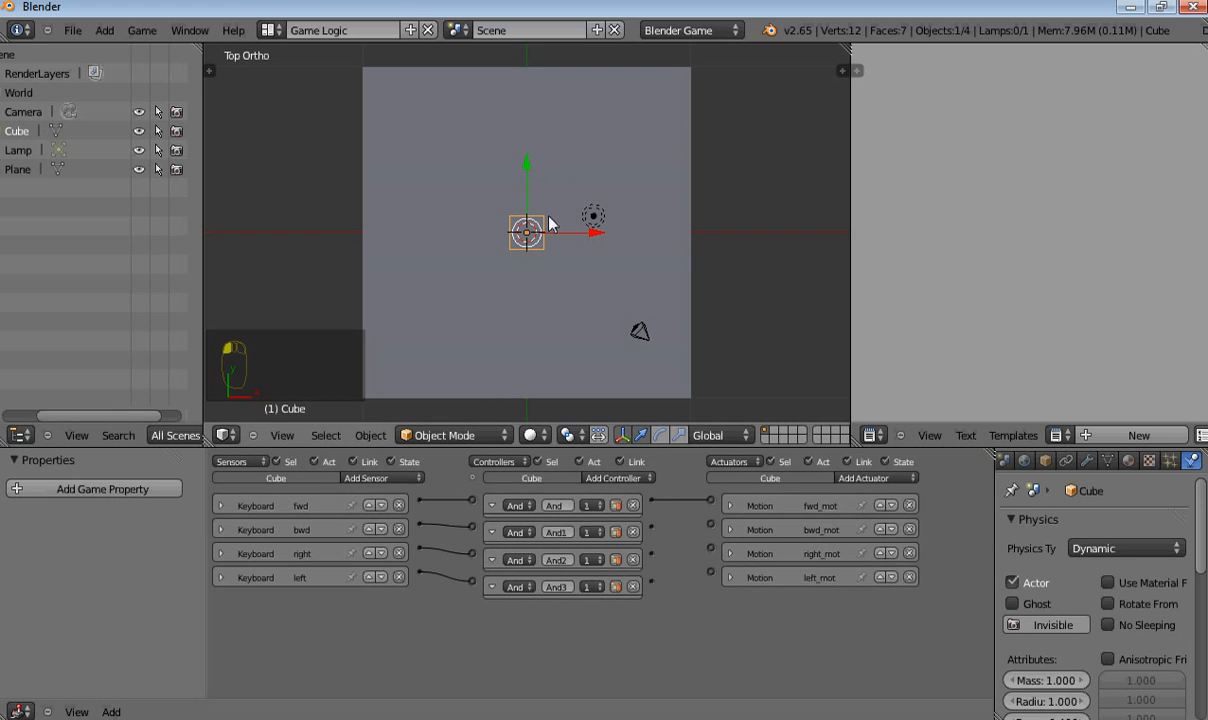
Step: Run the game, test the cube's forward movement and exit the game
key(p)
key(Up)
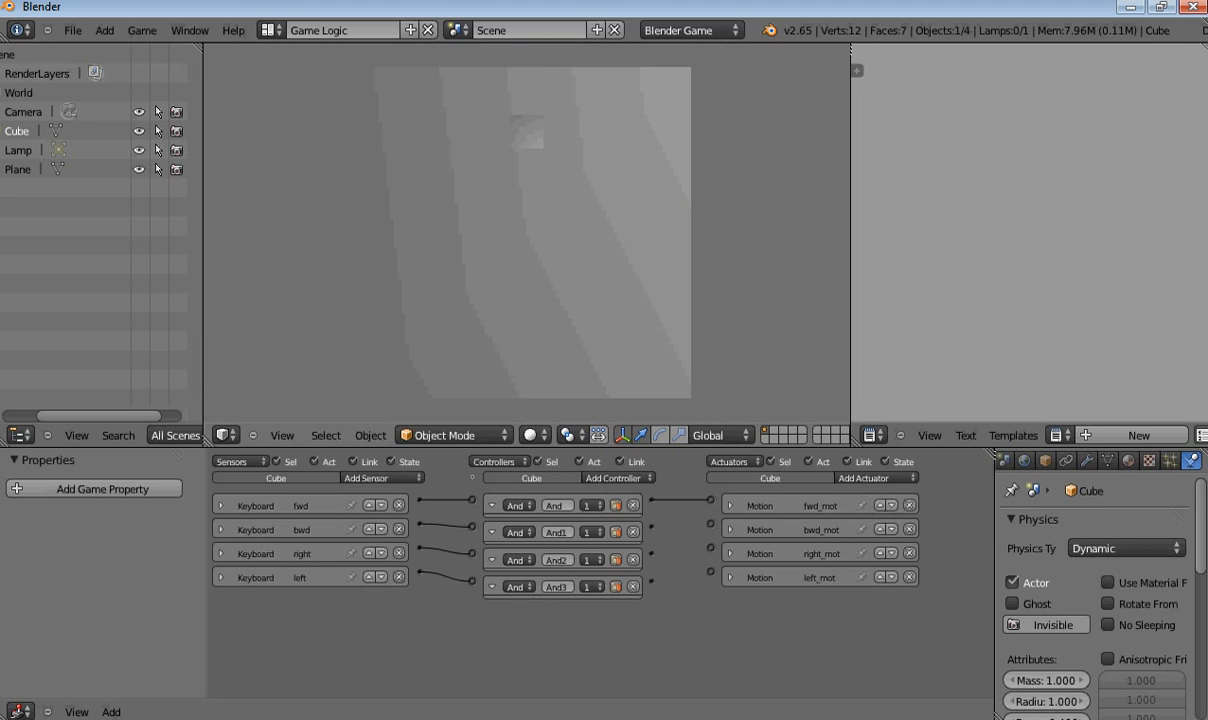
key(Up)
key(Escape)
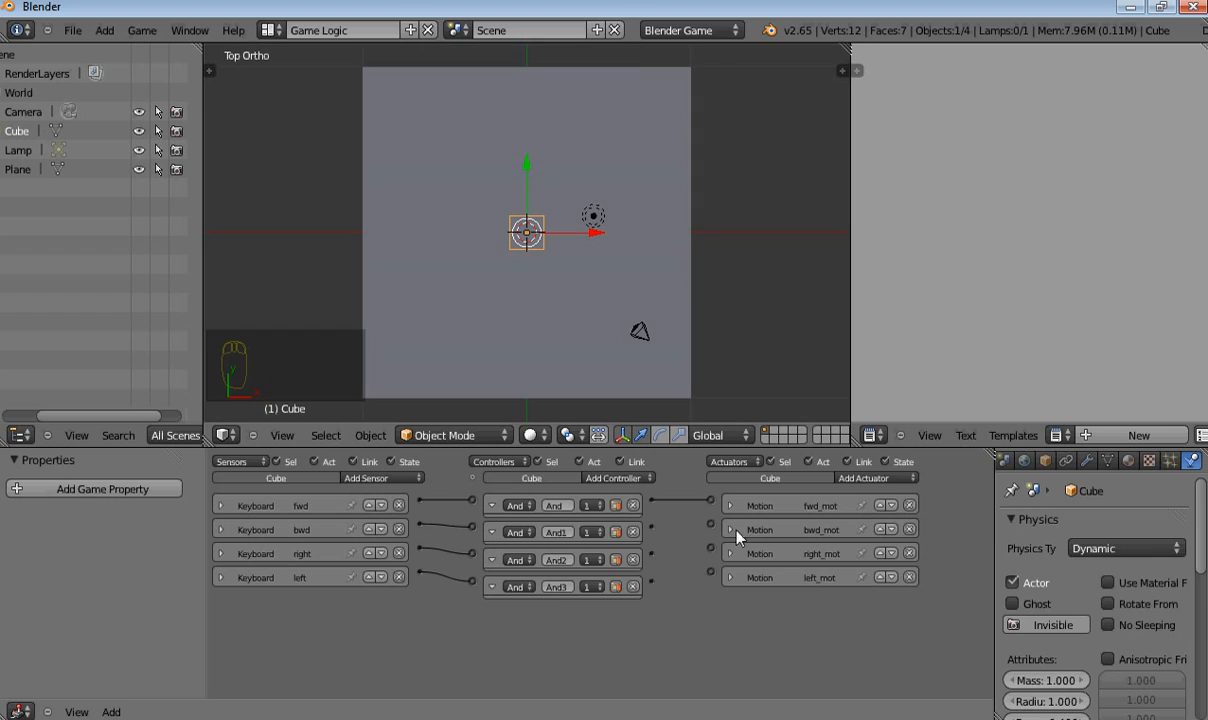
Step: Expand the bwd_mot actuator and set its Y location value to -0.10
click(731, 529)
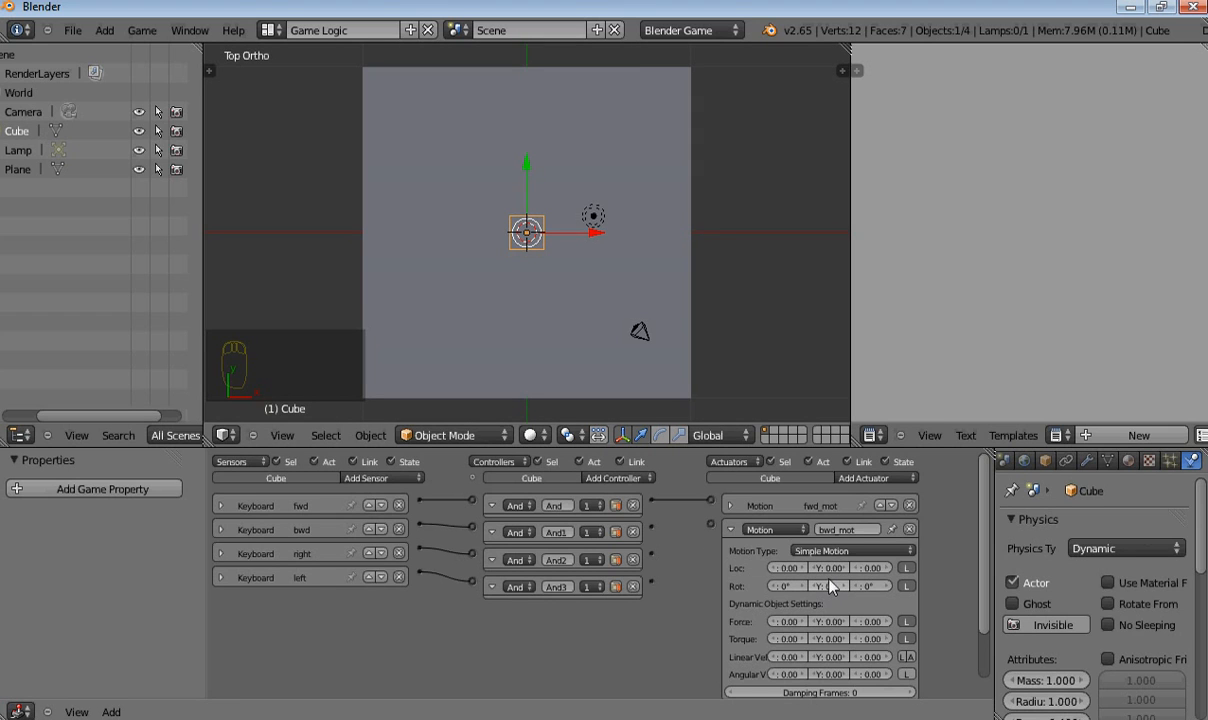
click(826, 568)
text(-)
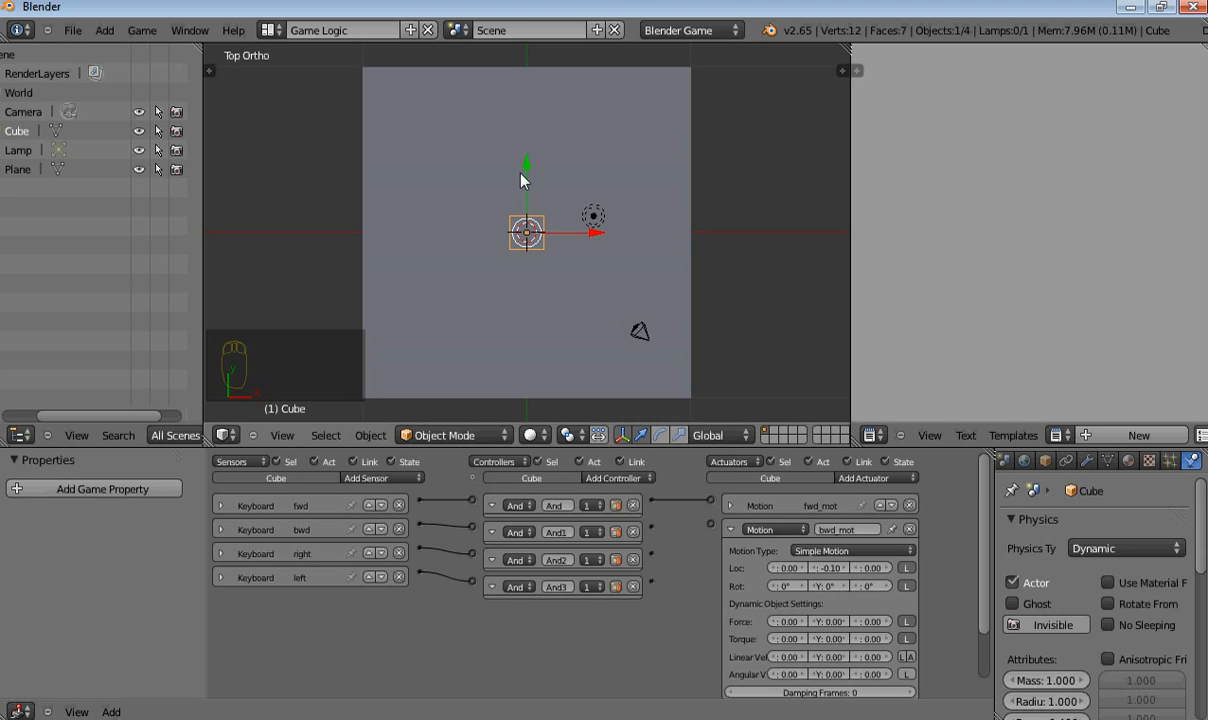
Step: Link the And1 controller to the bwd_mot actuator and collapse that actuator
text(gy)
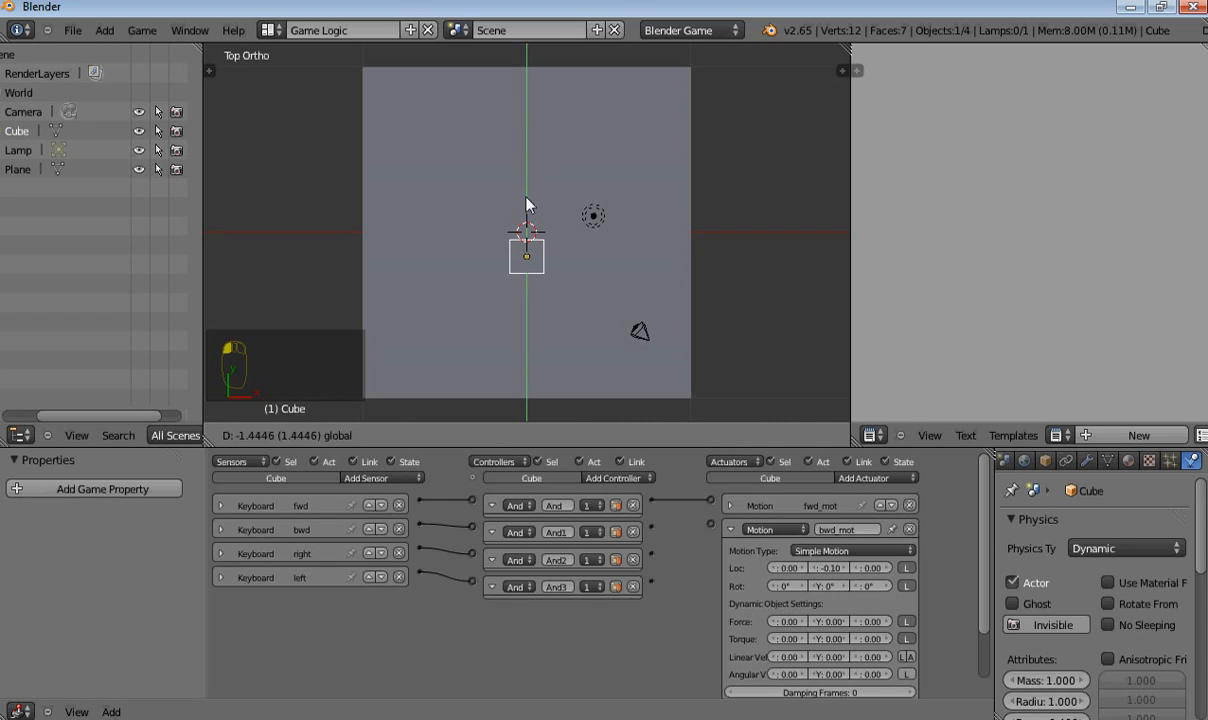
key(Escape)
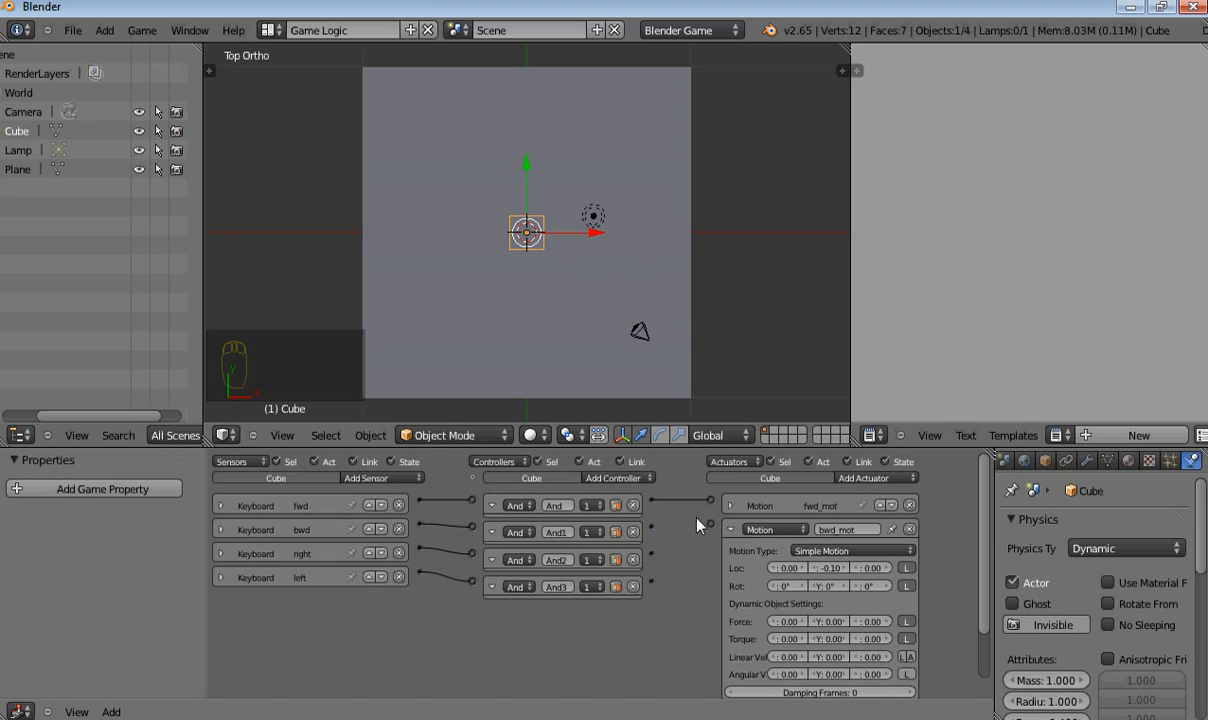
drag(651, 527, 711, 522)
click(730, 530)
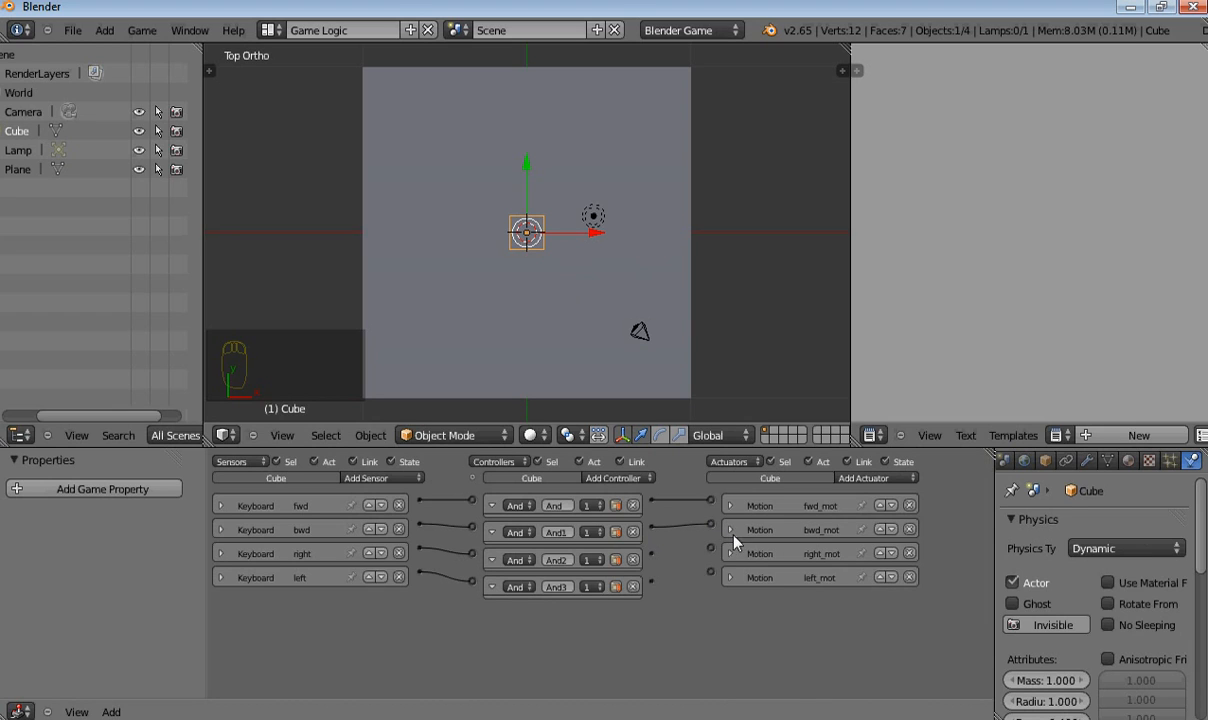
Step: Run the game, test the cube's backward and forward movement, and exit the game
key(p)
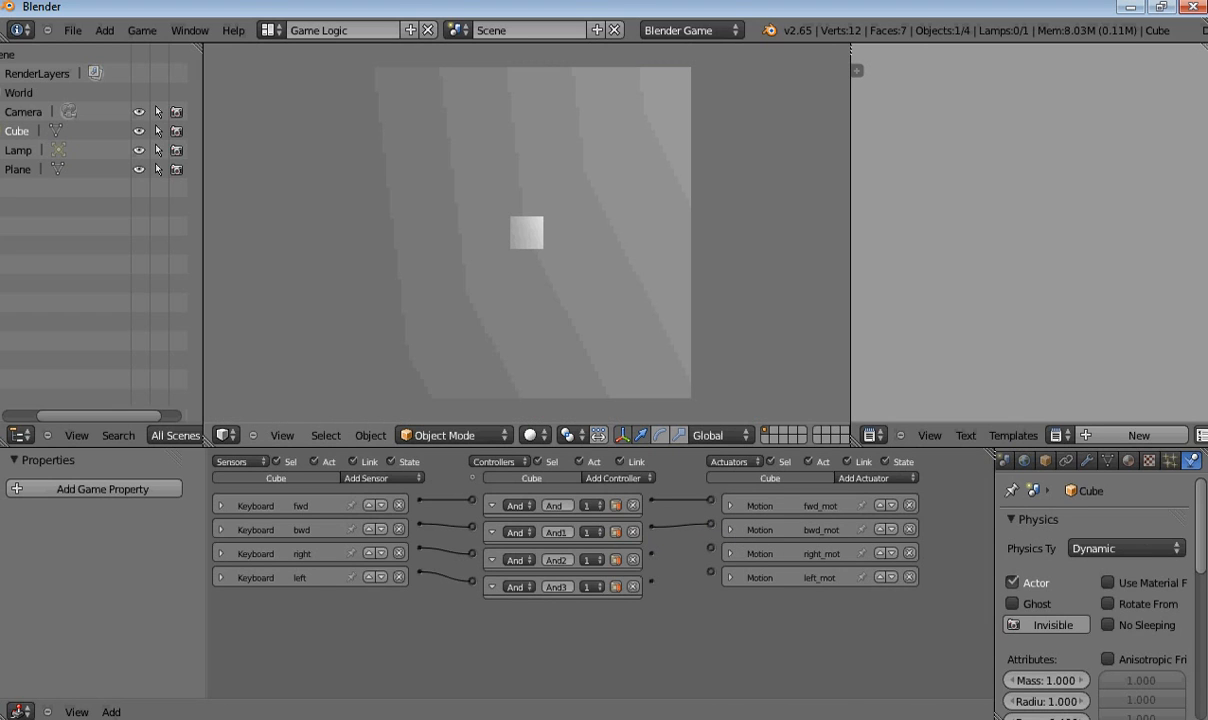
key(Down)
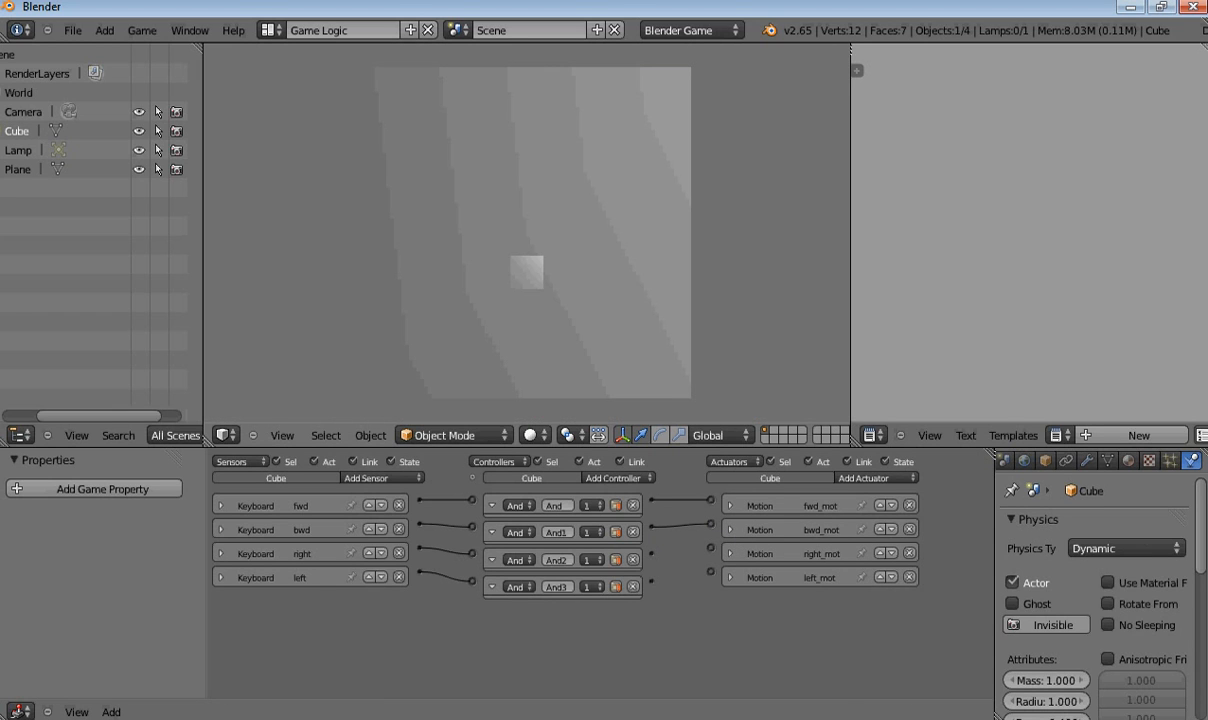
key(Down)
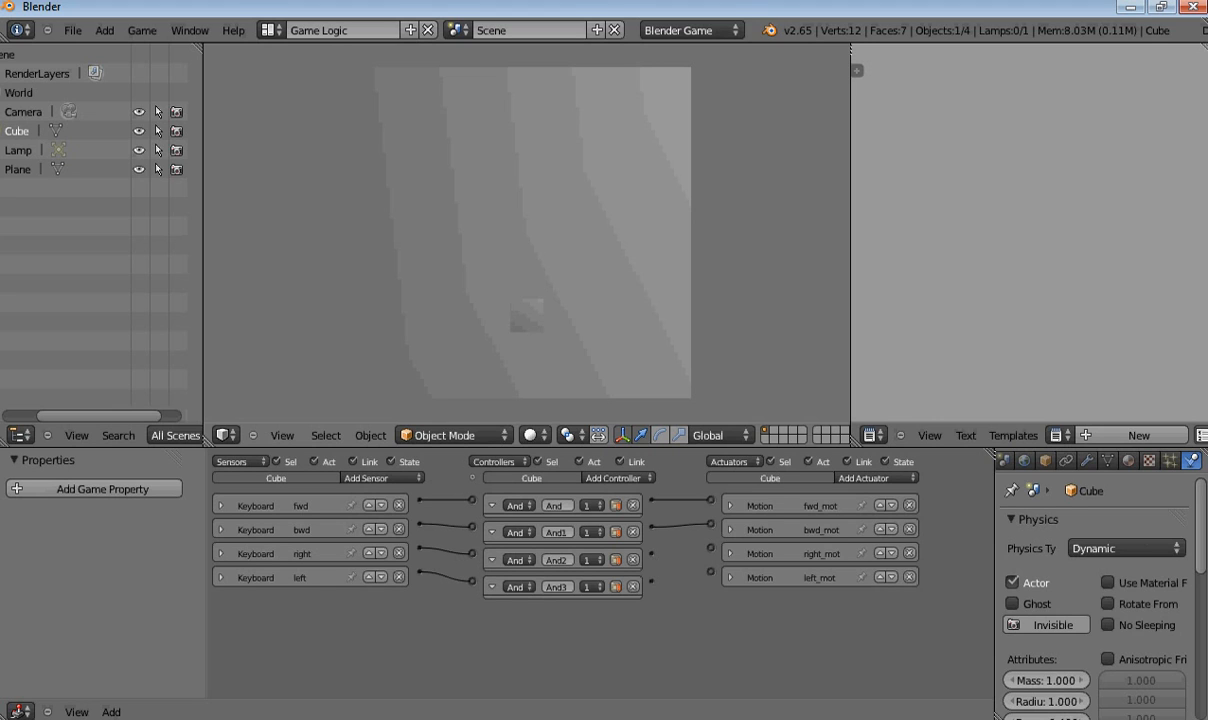
key(Up)
key(Up)
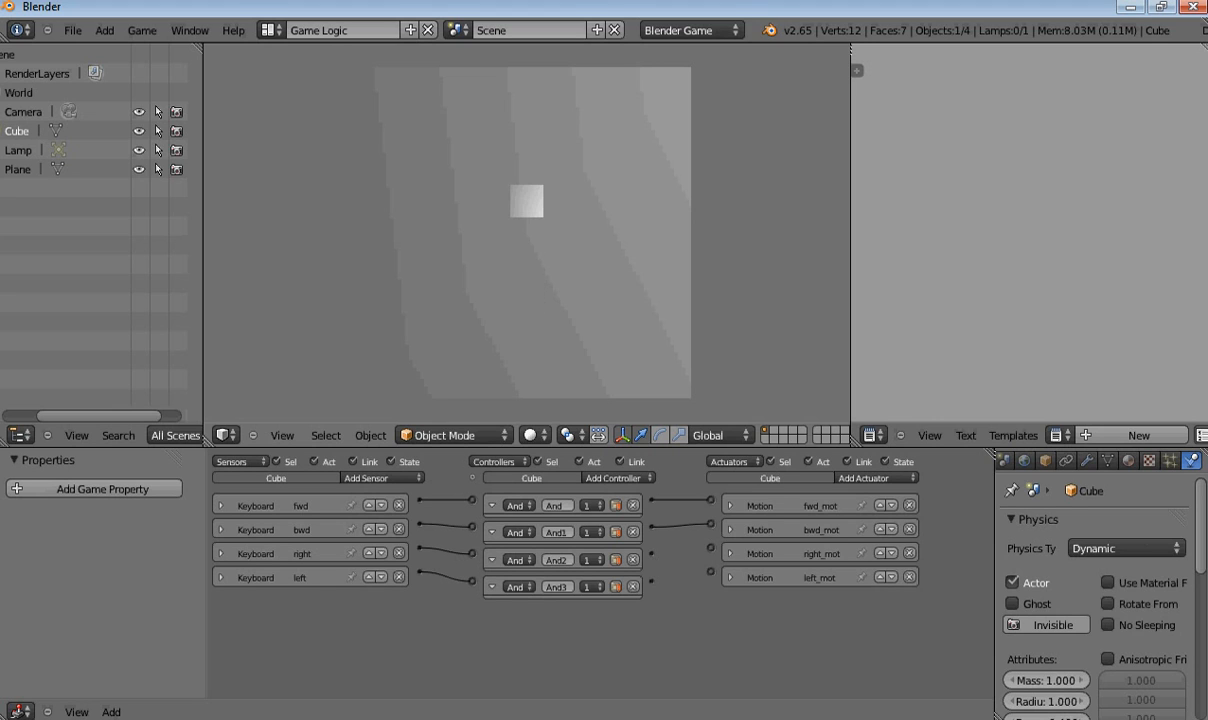
key(Escape)
Step: Expand the right_mot actuator to show its motion settings
scroll(700, 300, down, 5)
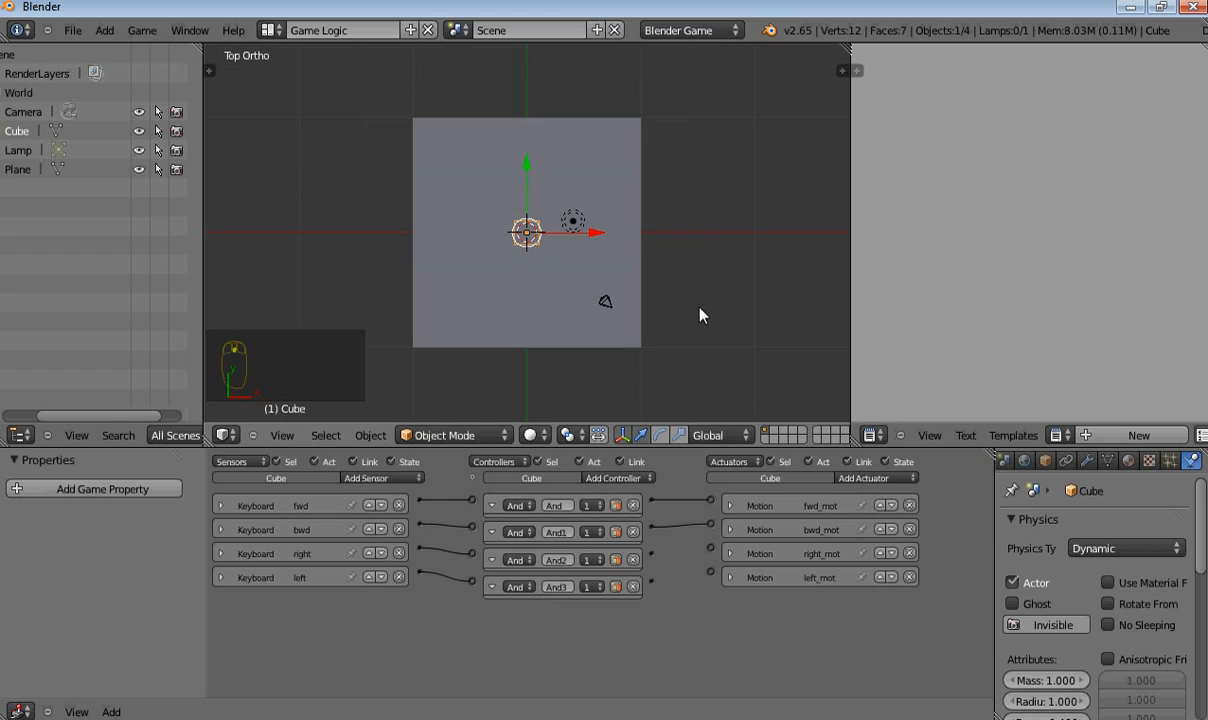
scroll(693, 264, down, 1)
scroll(699, 260, up, 3)
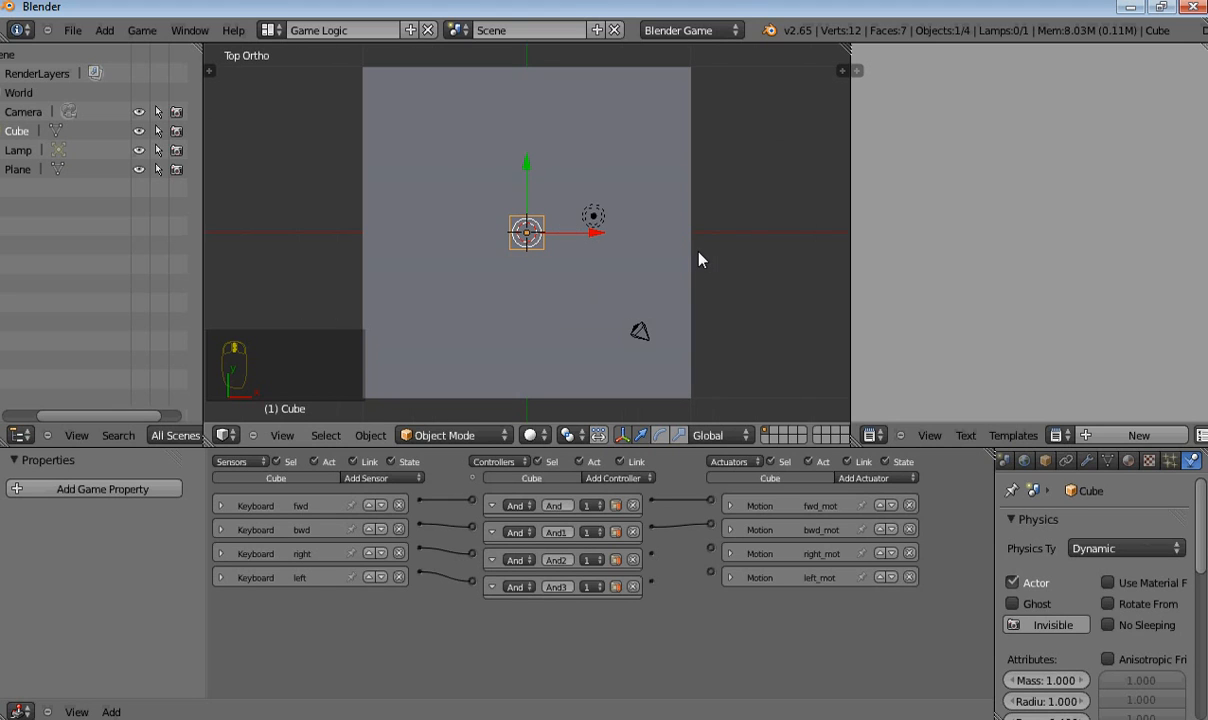
scroll(699, 265, down, 1)
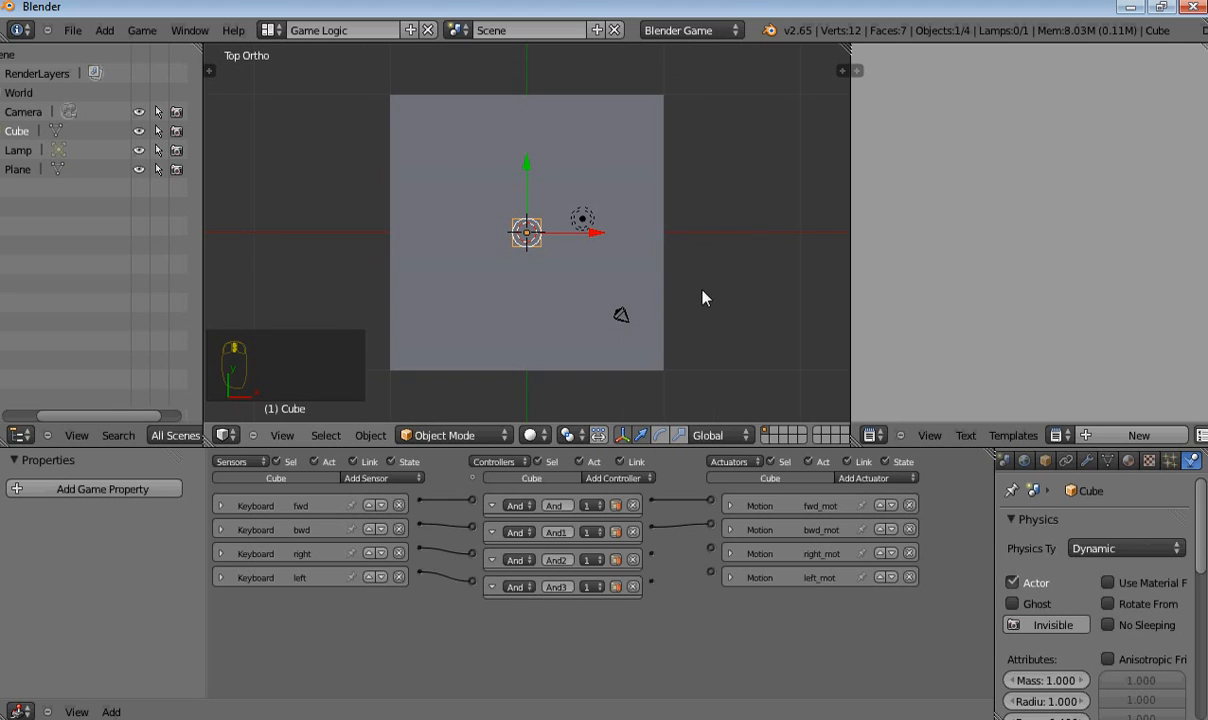
click(733, 554)
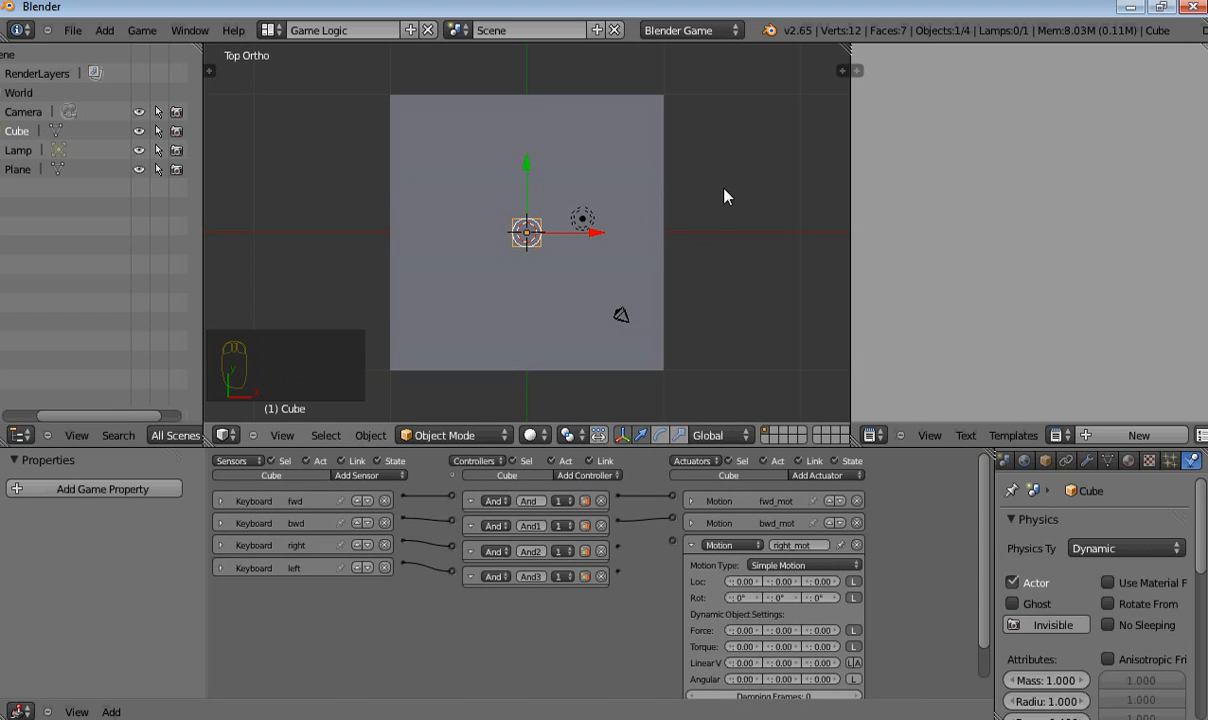
Step: Try rotating the cube freely in the top view, cancelling each rotation
key(r)
right_click(688, 272)
scroll(608, 221, up, 4)
scroll(610, 207, down, 4)
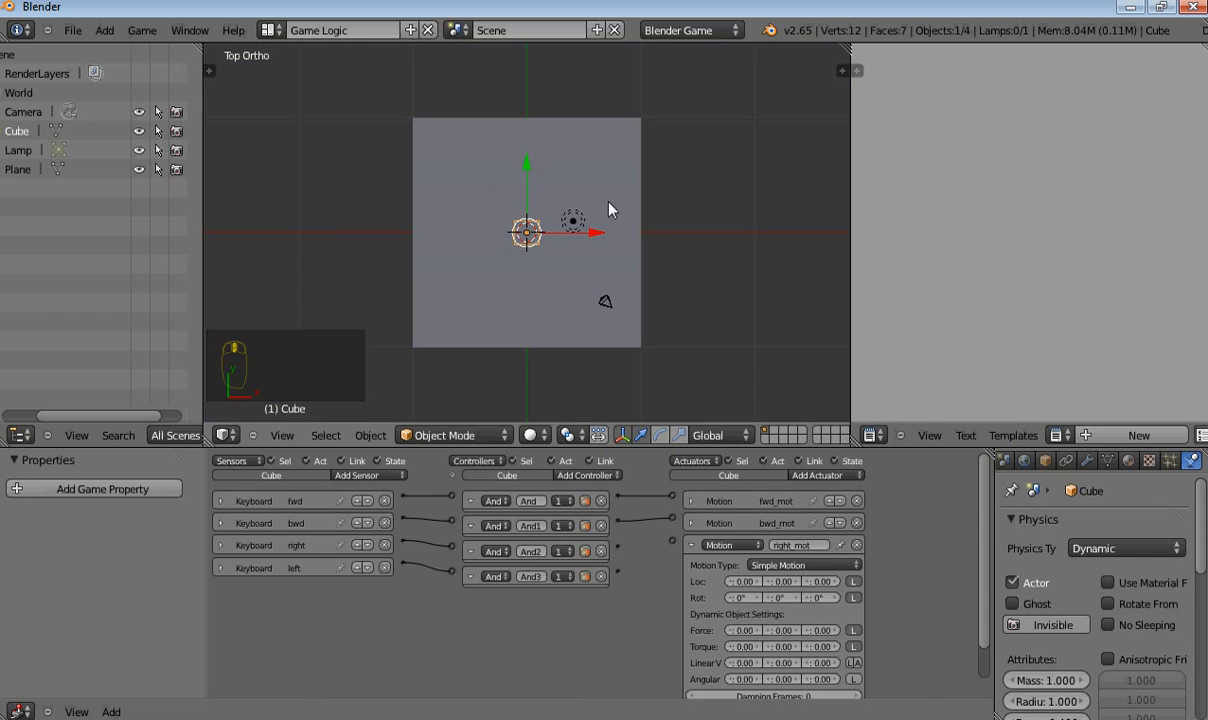
scroll(726, 173, up, 5)
key(r)
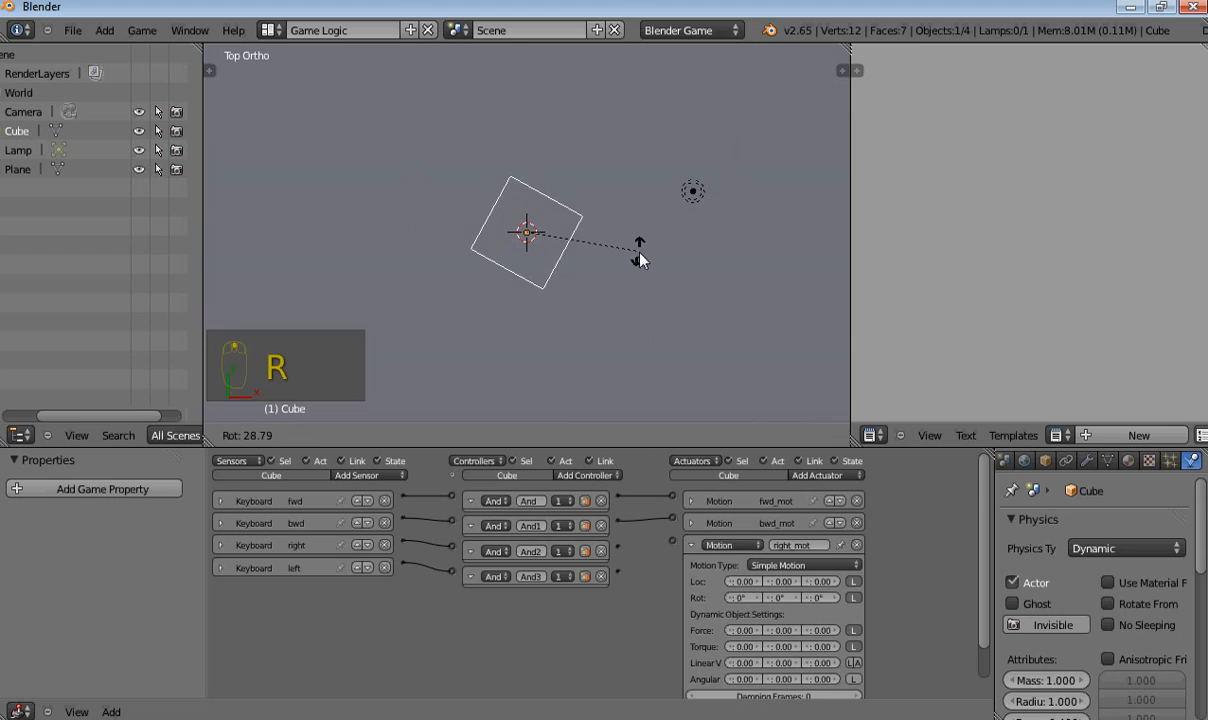
right_click(640, 222)
key(r)
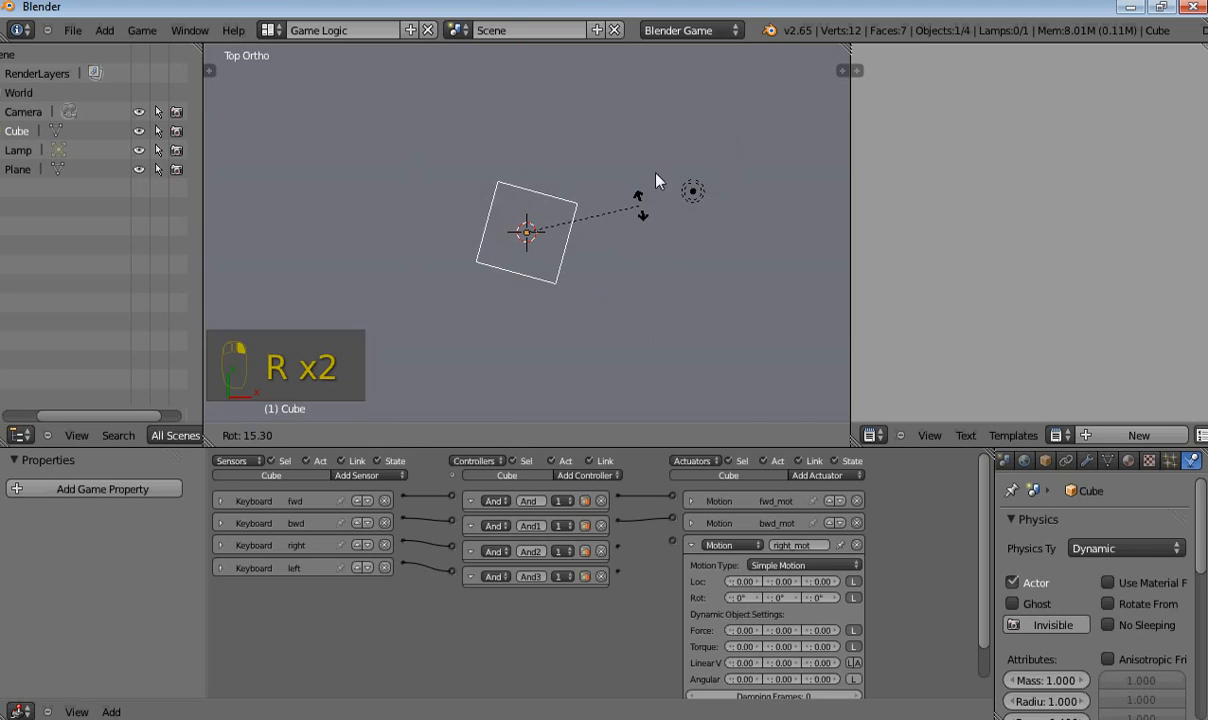
right_click(670, 206)
scroll(527, 246, up, 4)
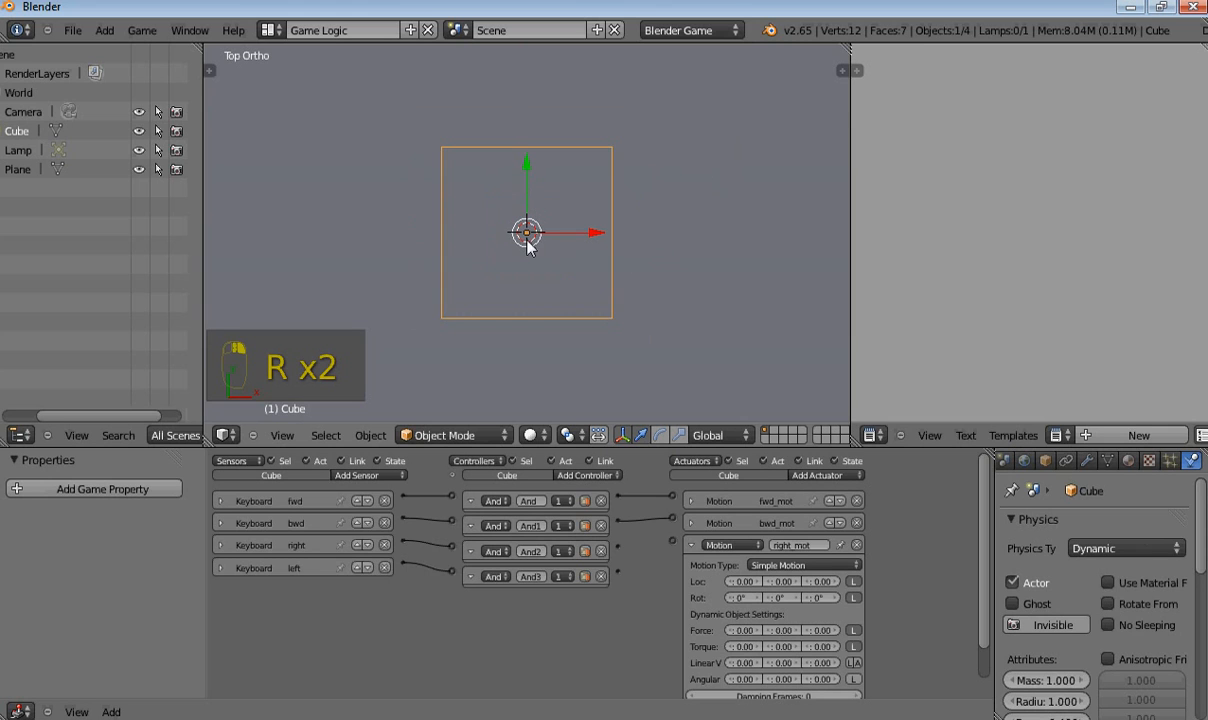
scroll(493, 268, up, 2)
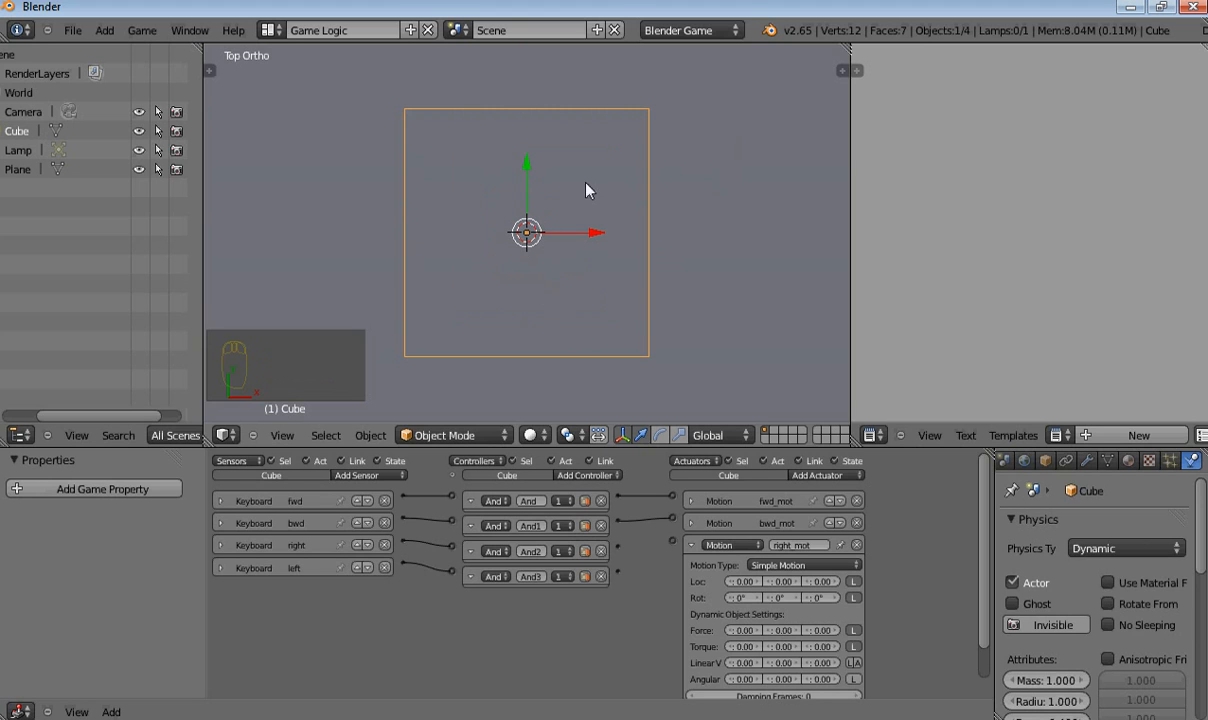
Step: Try rotating the cube about the global Z axis in an angled view, cancelling each rotation
middle_drag(588, 158, 512, 113)
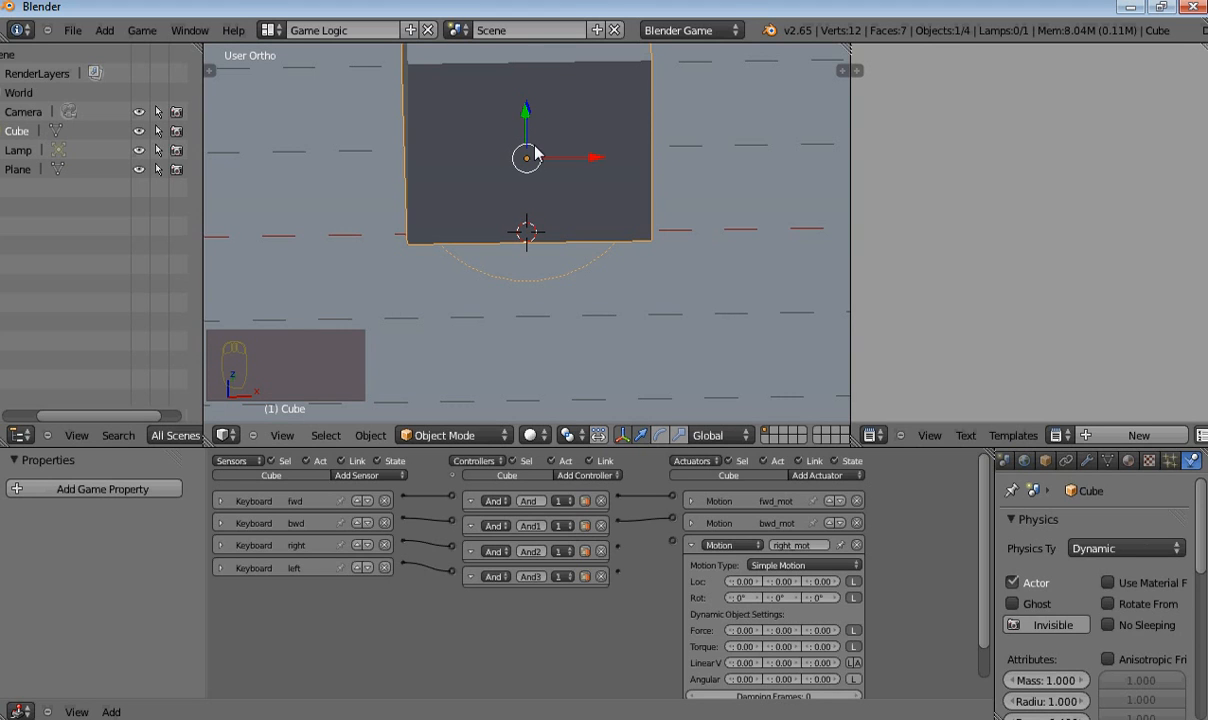
mouse_move(520, 163)
middle_down()
mouse_move(526, 194)
mouse_move(531, 175)
middle_up()
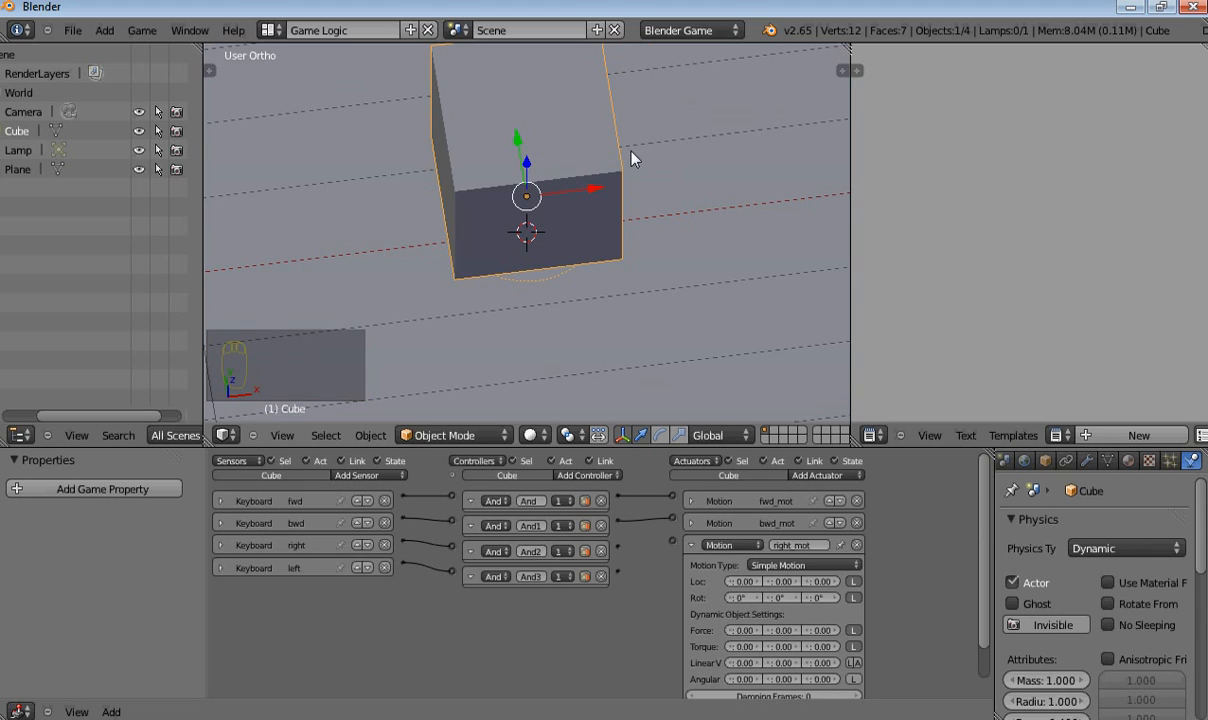
key(r)
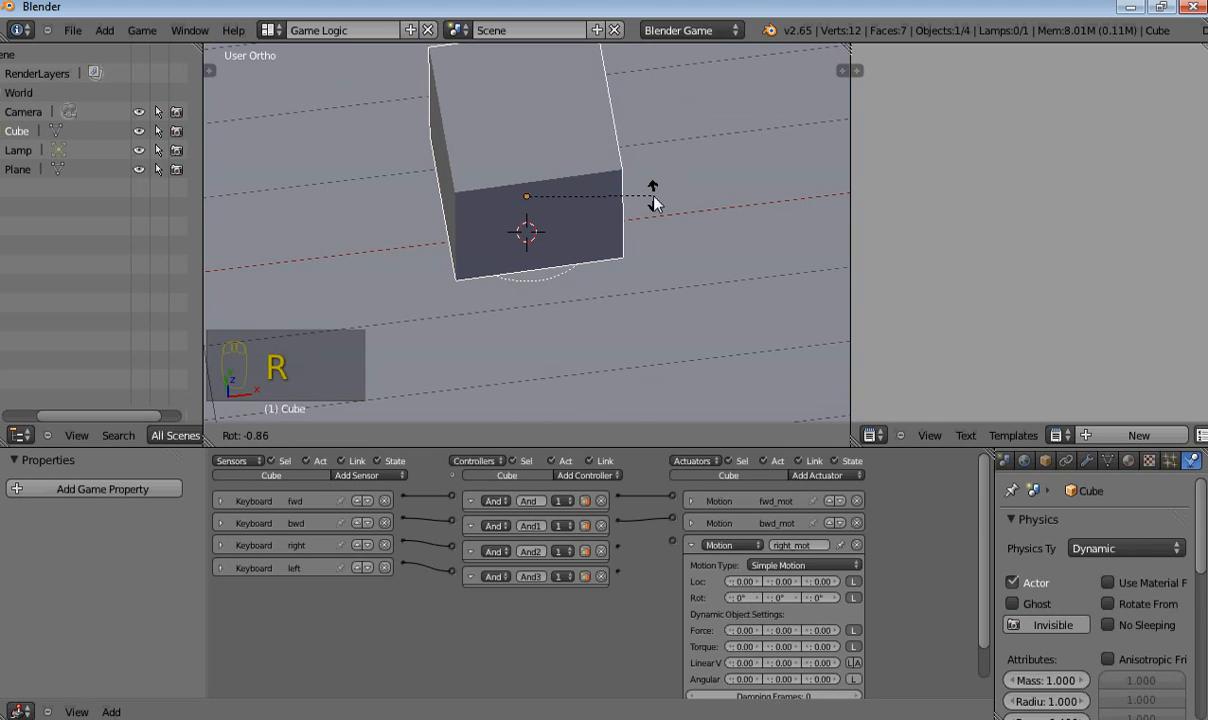
key(z)
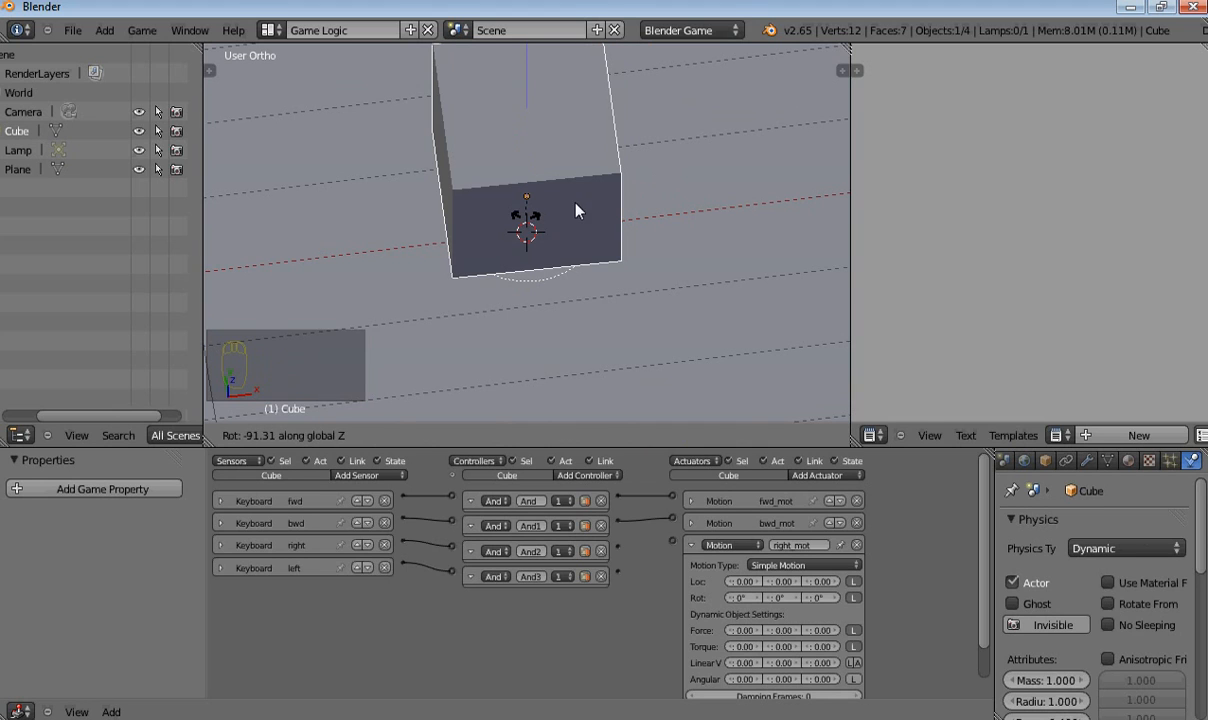
key(Escape)
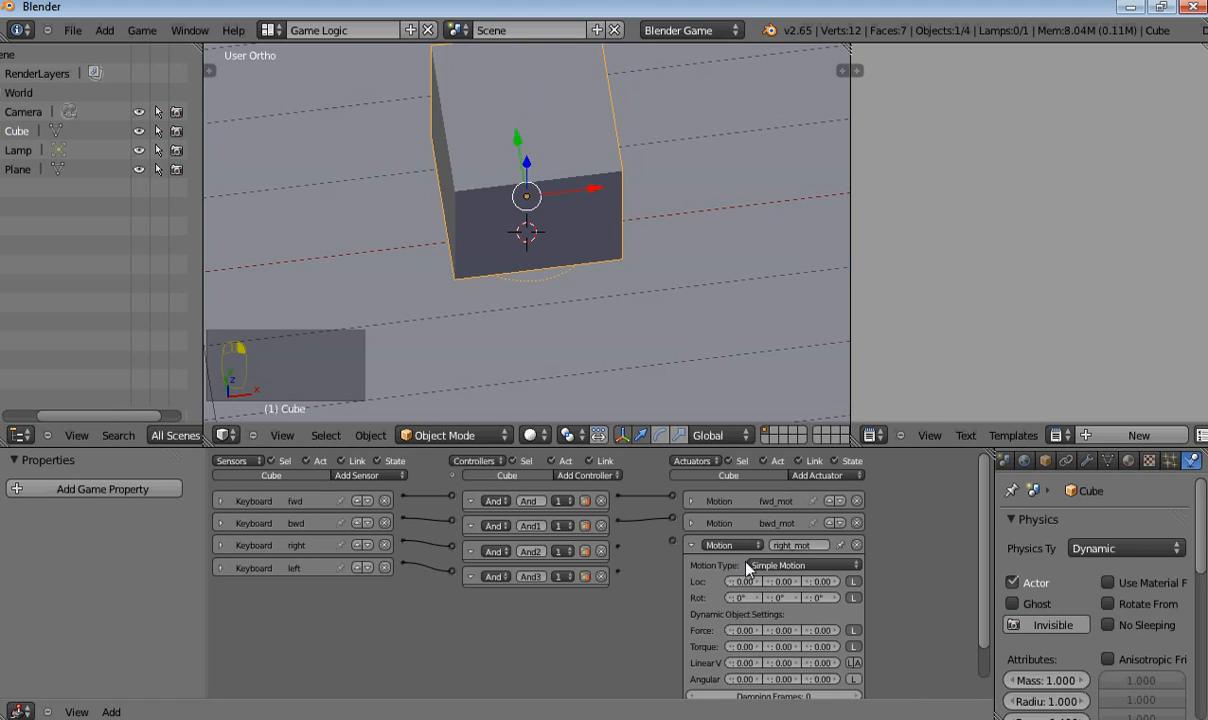
key(r)
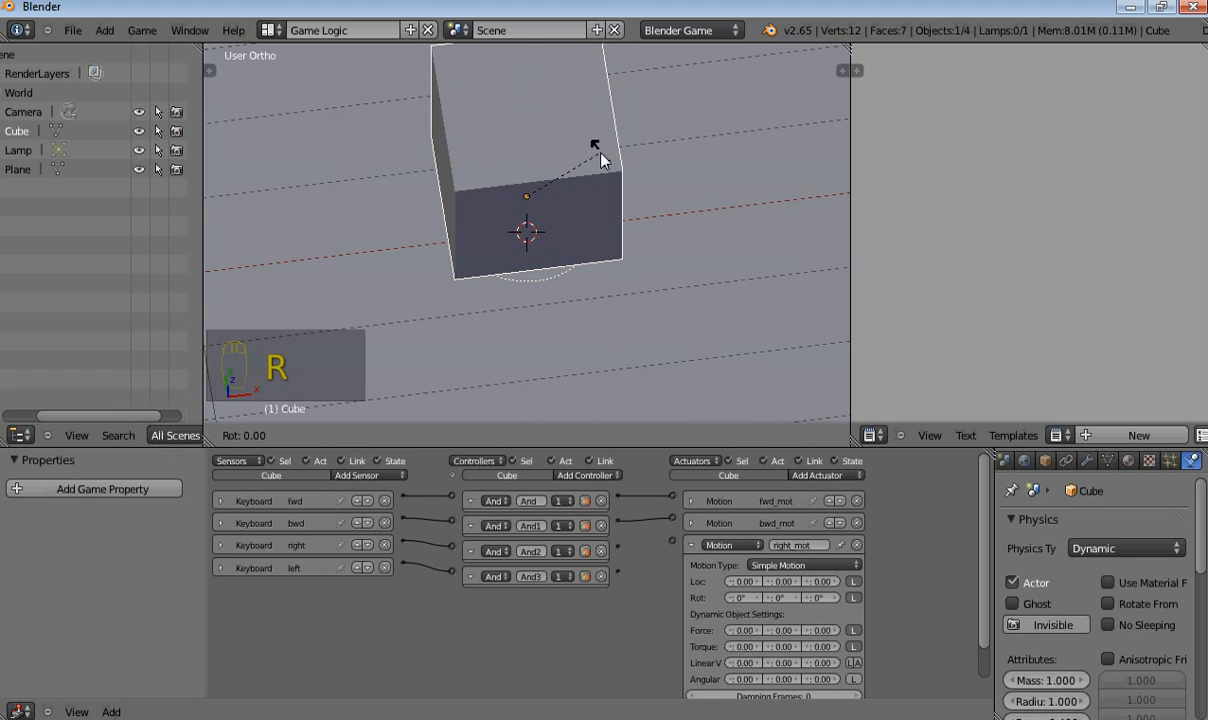
key(z)
key(Escape)
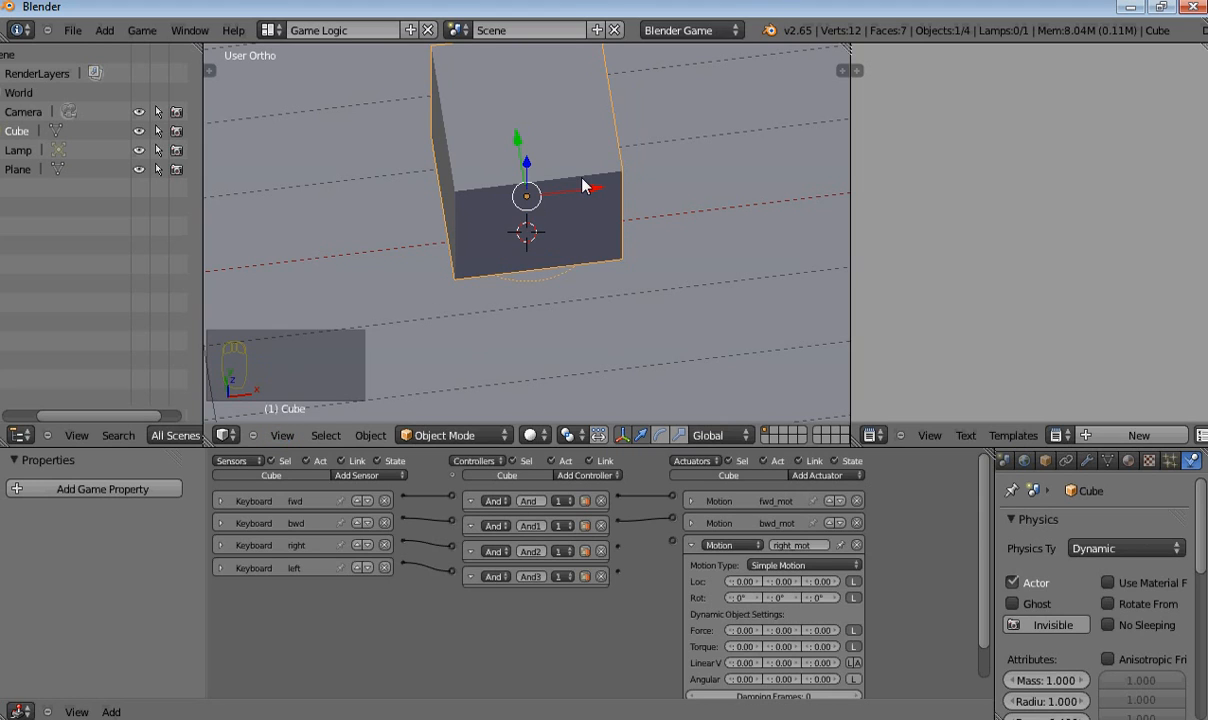
key(r)
key(z)
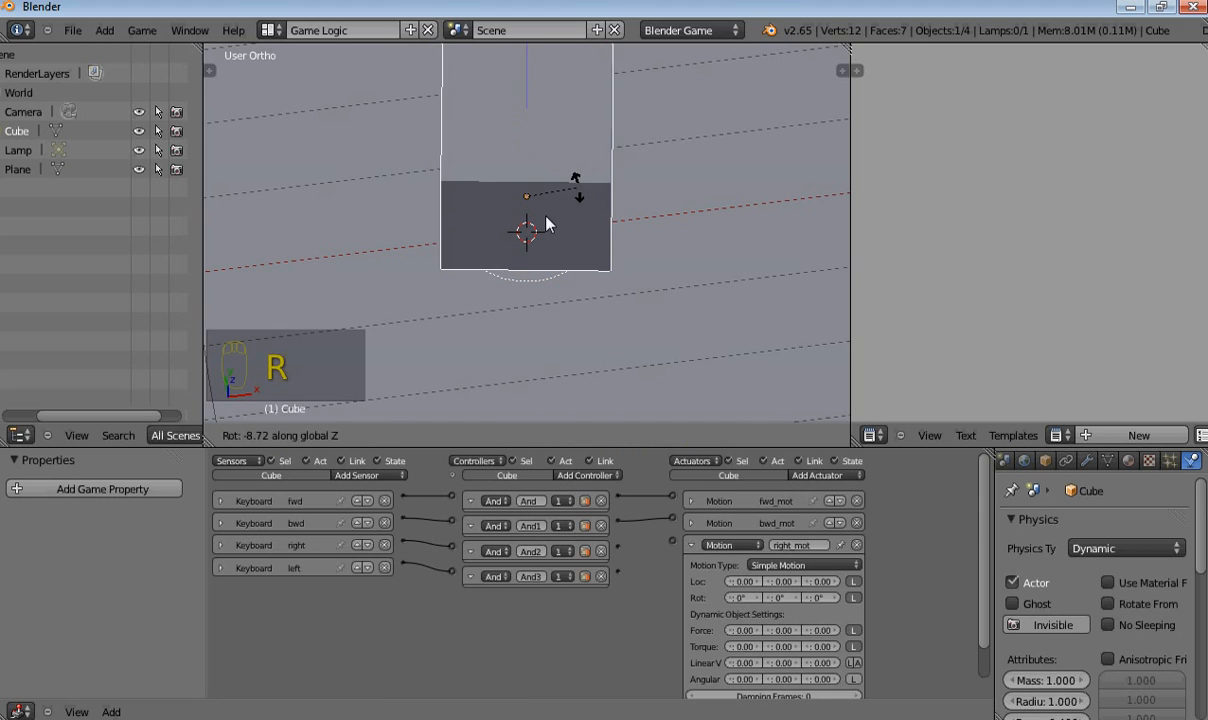
right_click(612, 352)
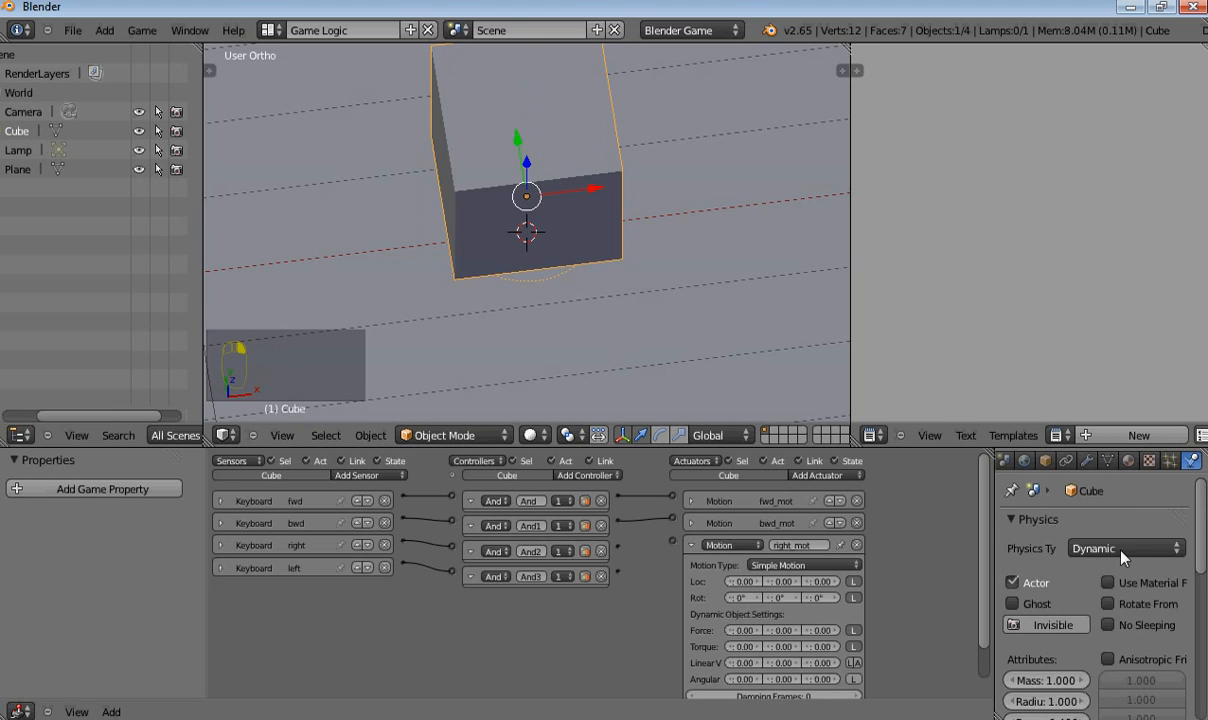
Step: Show the cube's object transform values and check how a trial rotation about the global Z axis affects them
scroll(1126, 579, down, 3)
scroll(1126, 579, up, 3)
click(1046, 462)
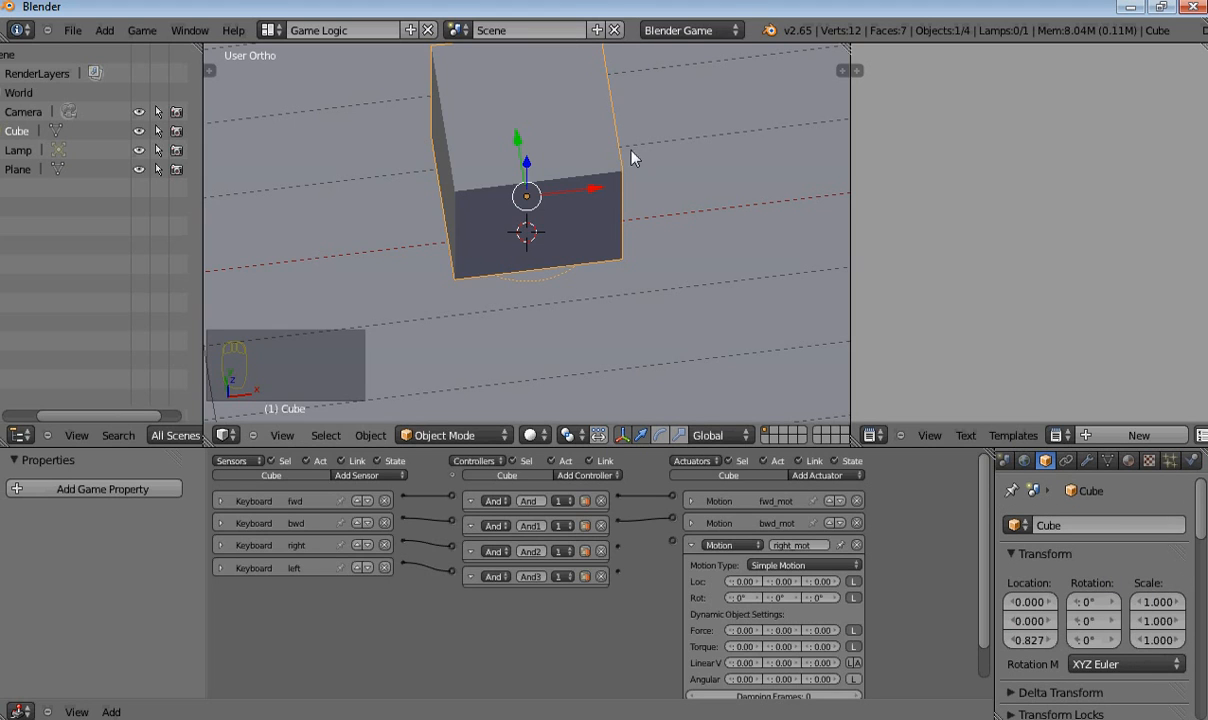
key(r)
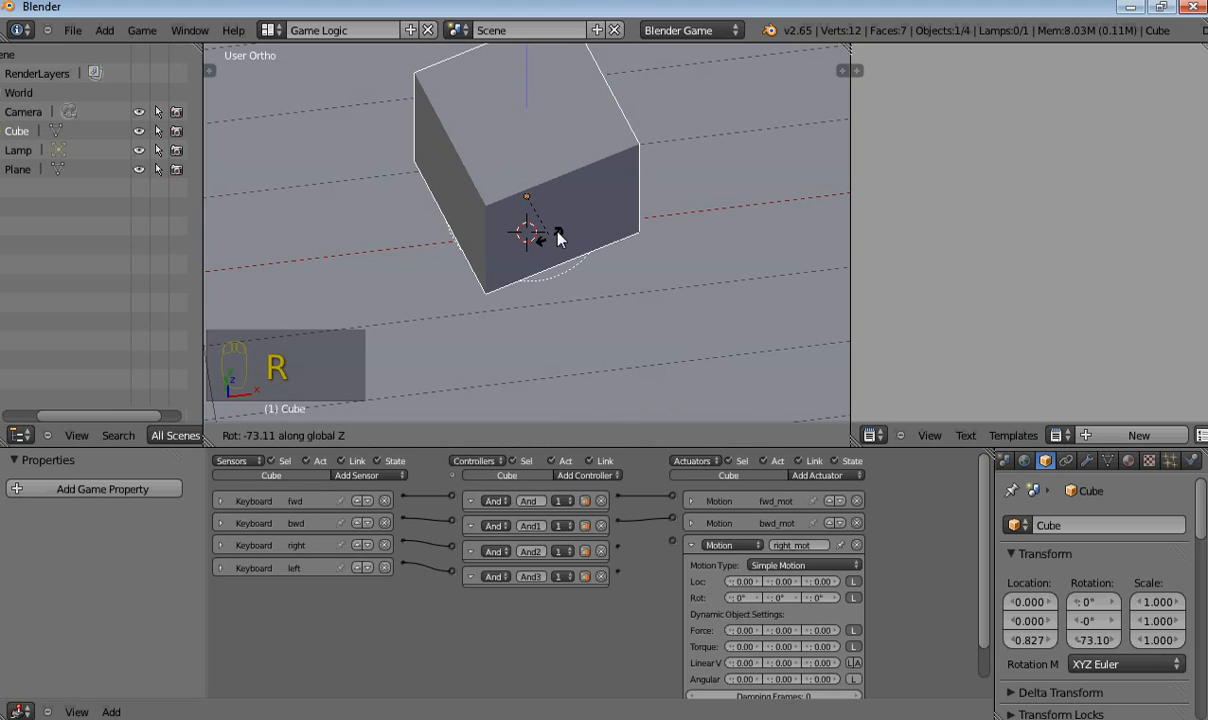
key(Escape)
Step: Return to the top view and try rotating the cube about the global Z axis, cancelling the rotation
scroll(557, 236, down, 3)
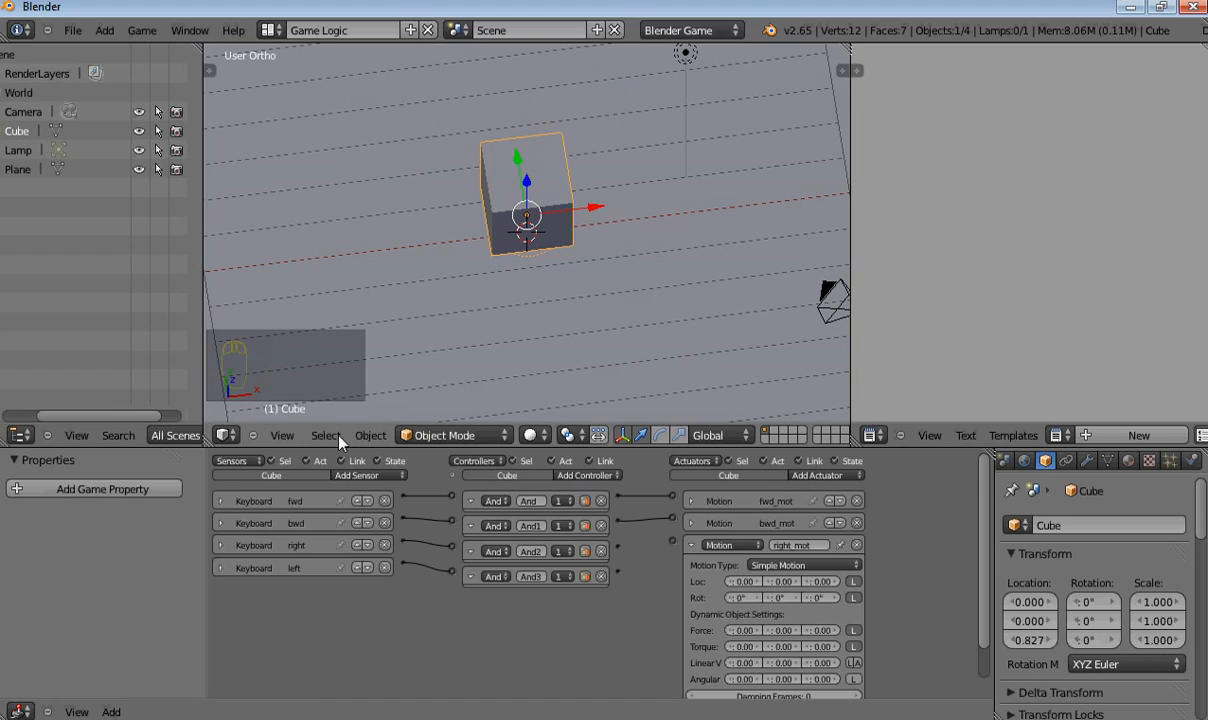
click(281, 437)
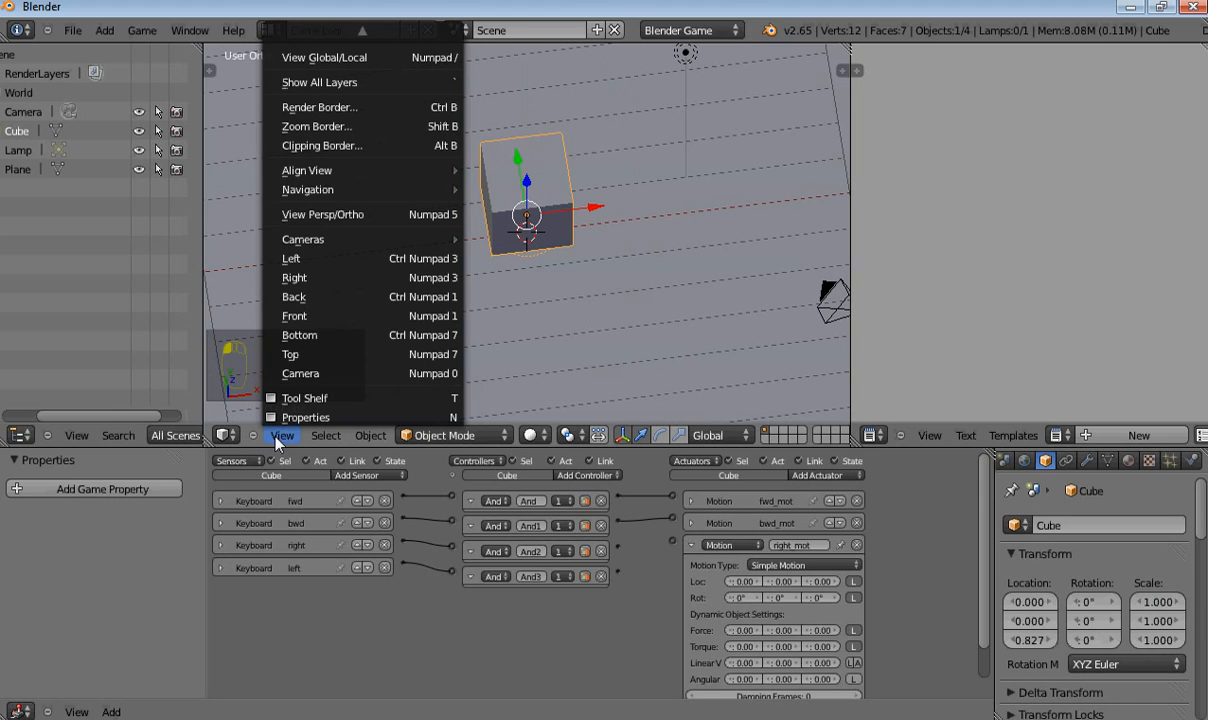
click(320, 355)
scroll(557, 205, up, 3)
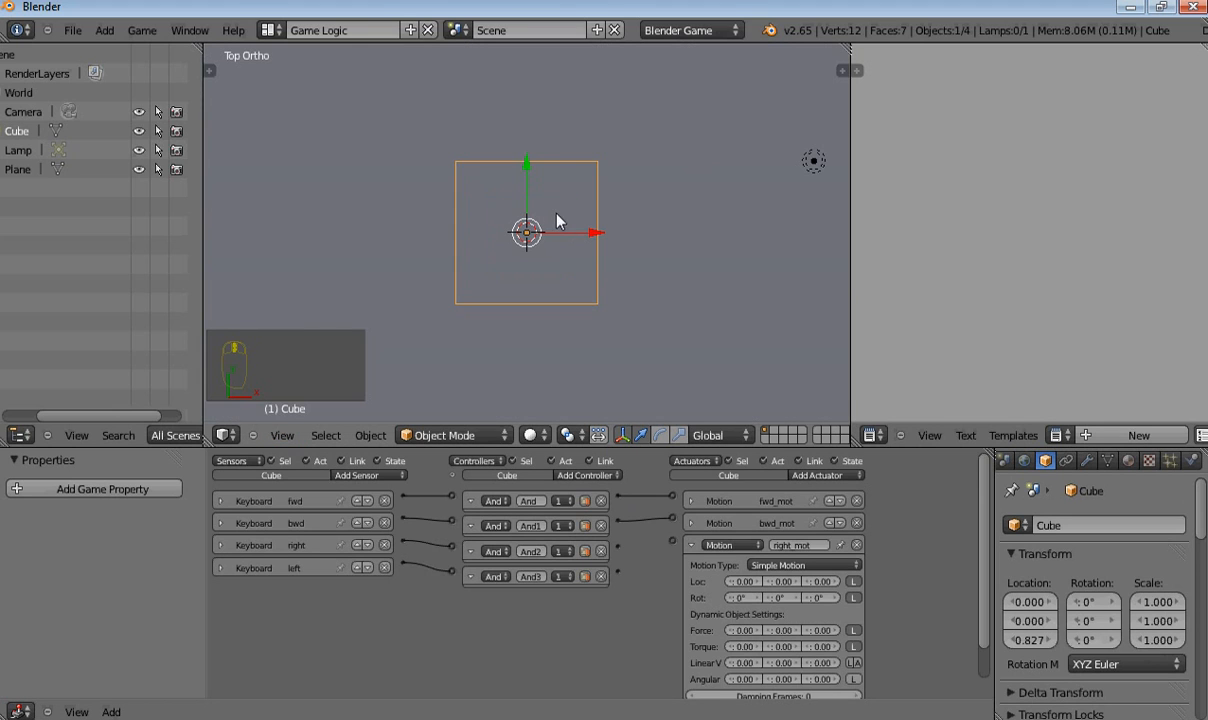
key(r)
key(z)
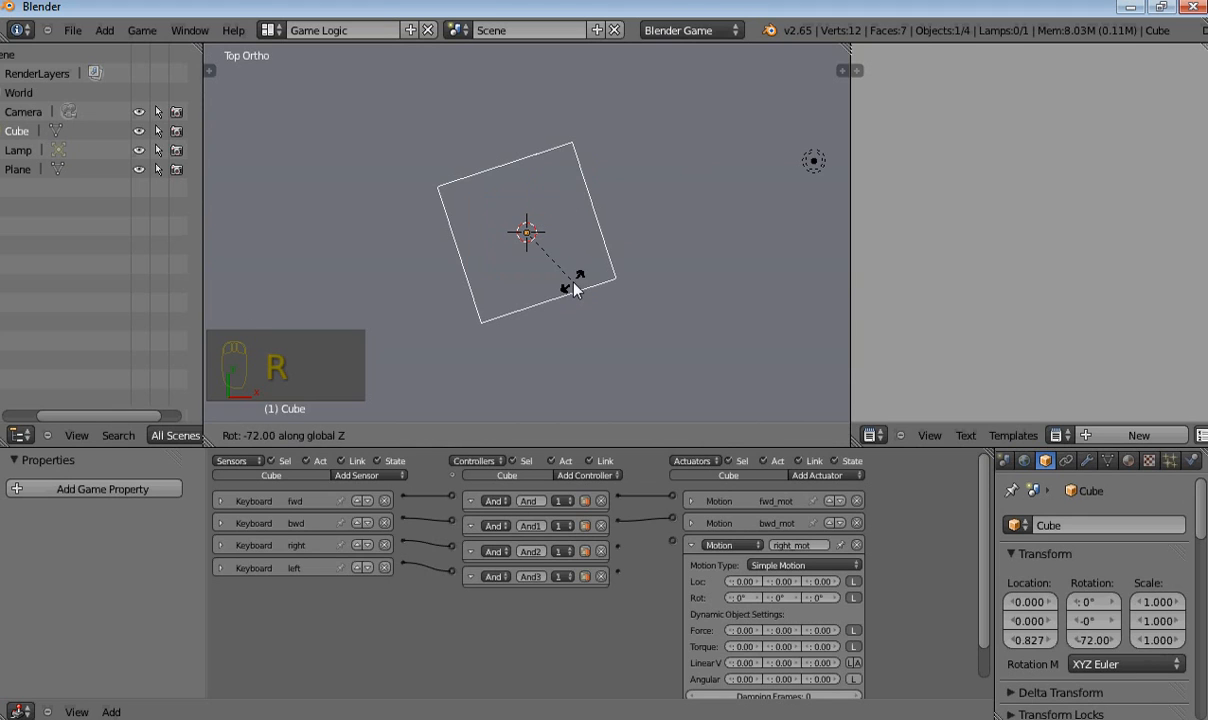
right_click(585, 244)
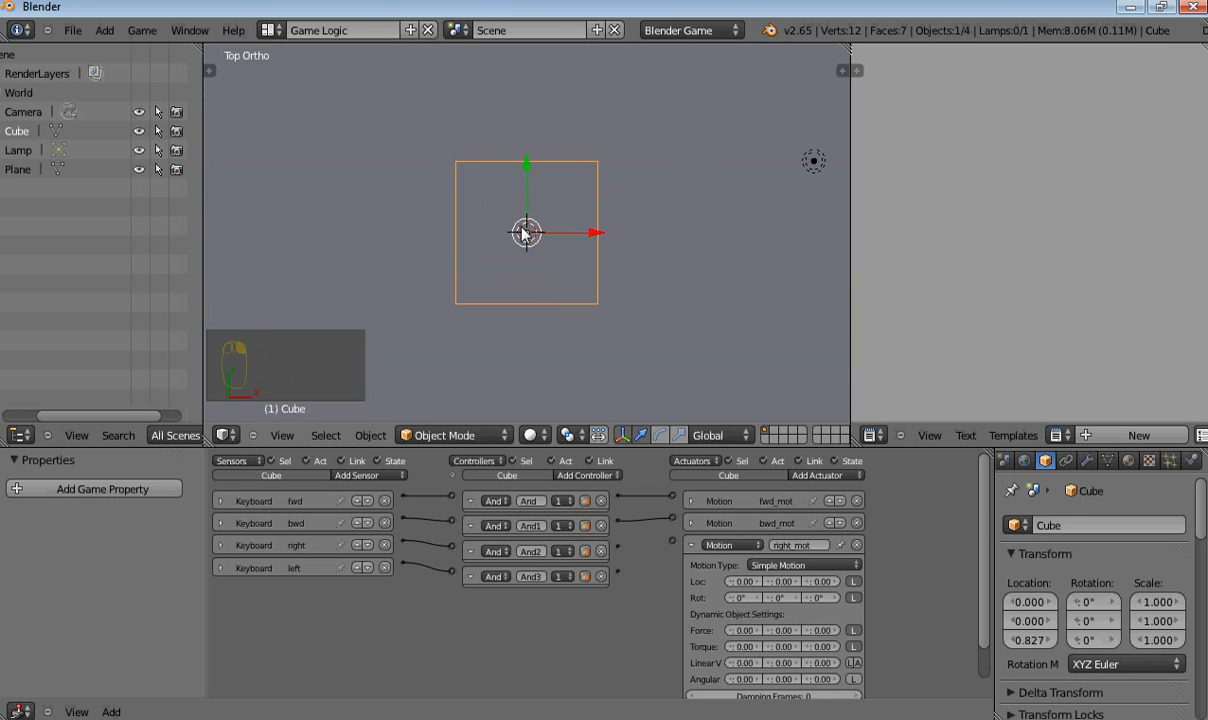
Step: Display the cube in wireframe and try rotating it freely and about the global Z axis, cancelling the rotation
scroll(556, 214, up, 3)
key(z)
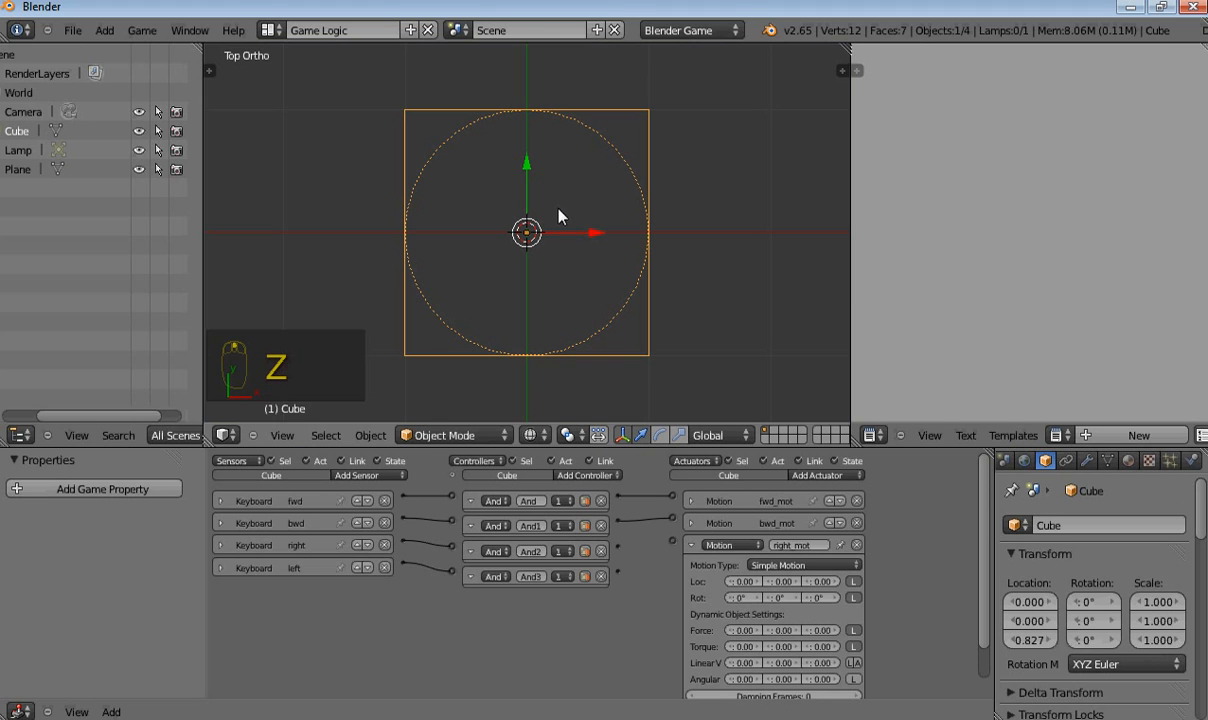
key(r)
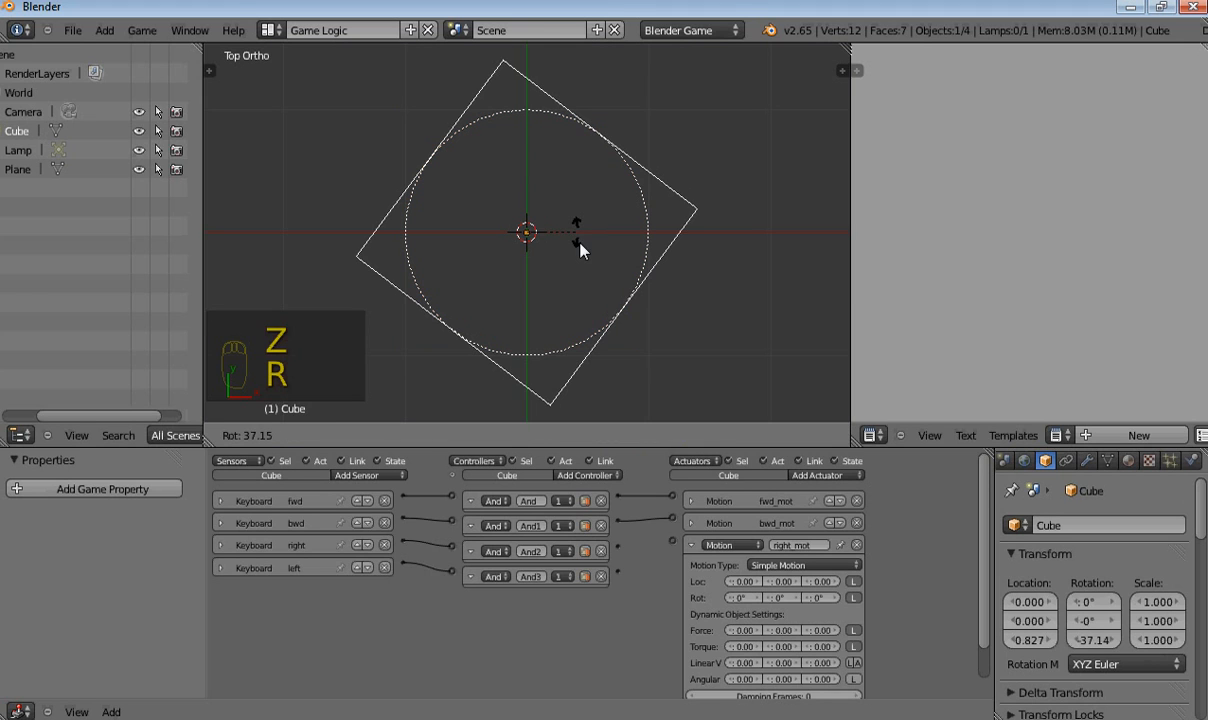
key(z)
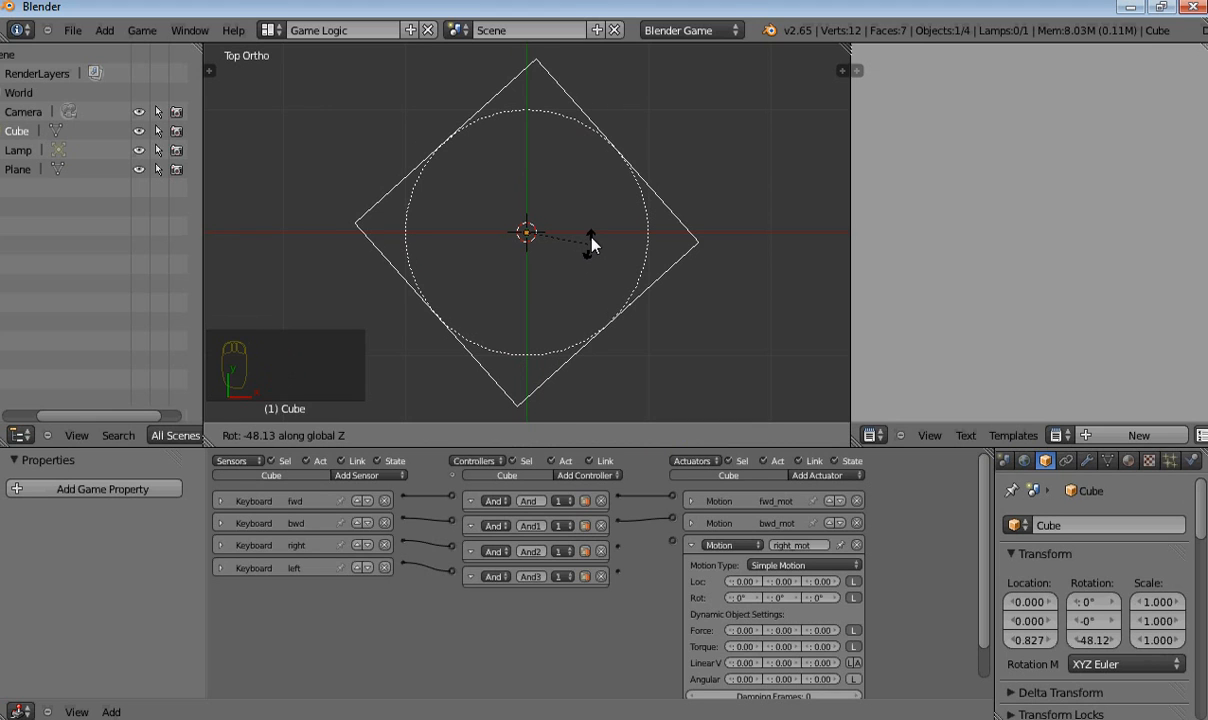
right_click(597, 306)
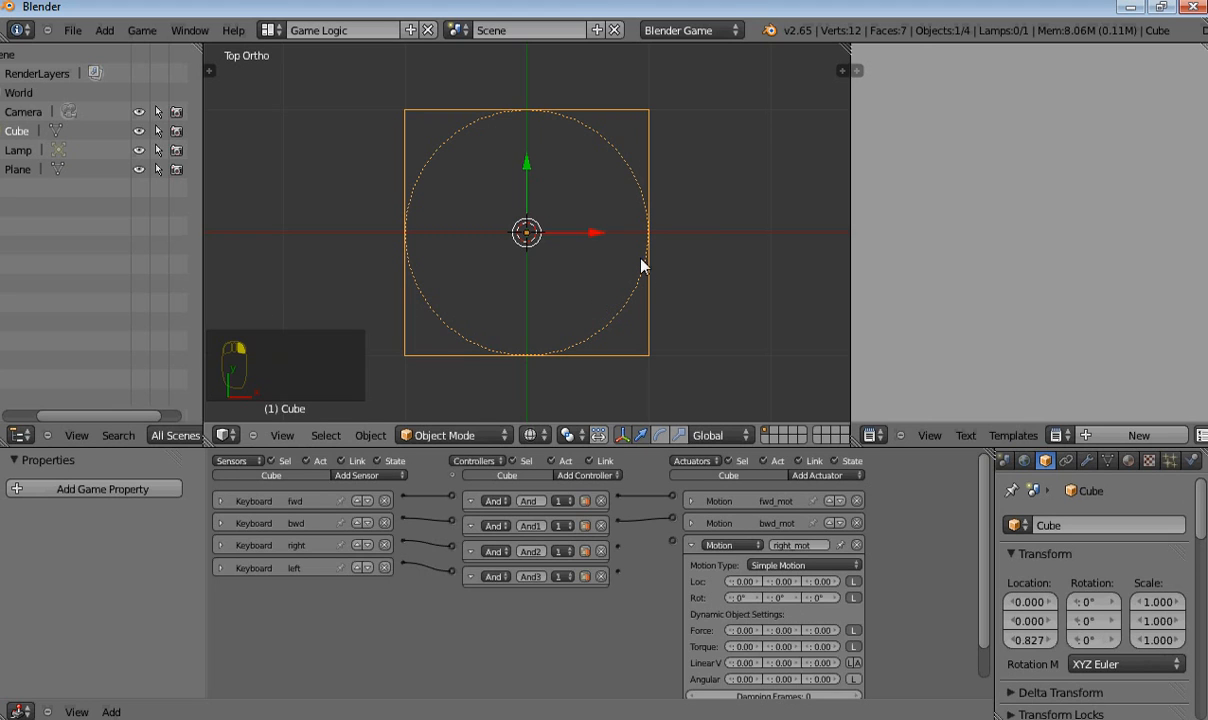
Step: Set the right_mot actuator's Z rotation to -1° and check the turning direction with cancelled trial rotations of the cube
click(808, 598)
key(r)
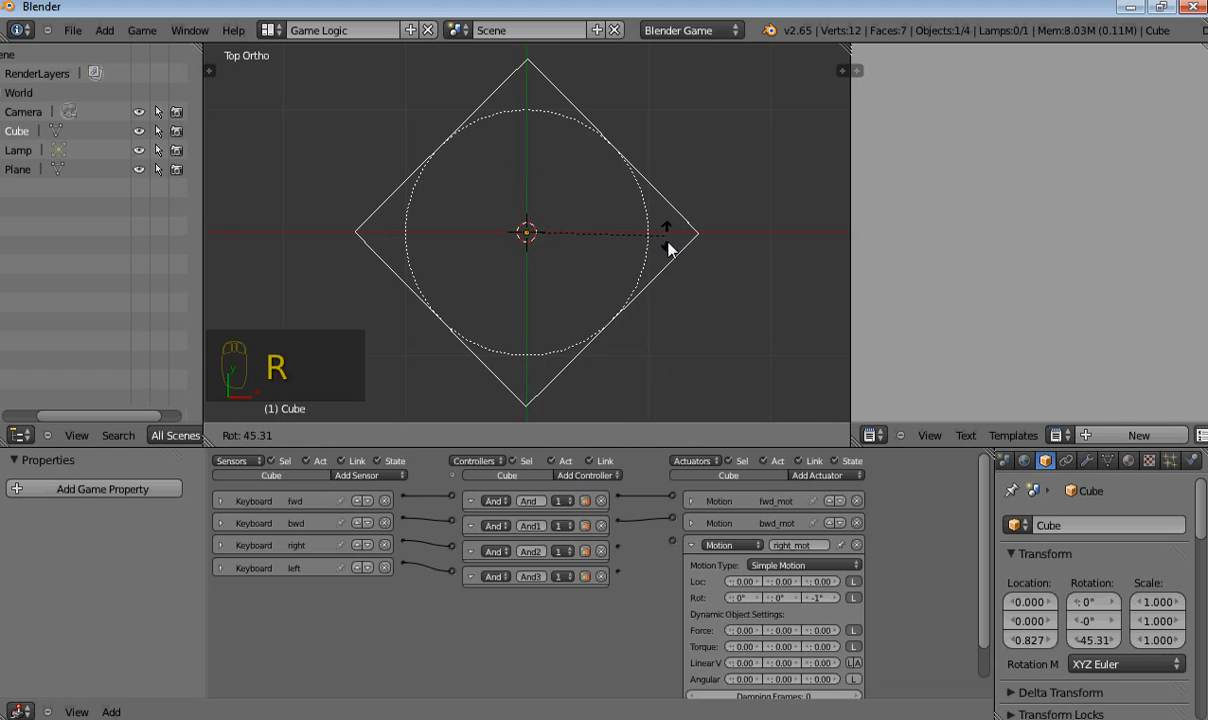
right_click(603, 183)
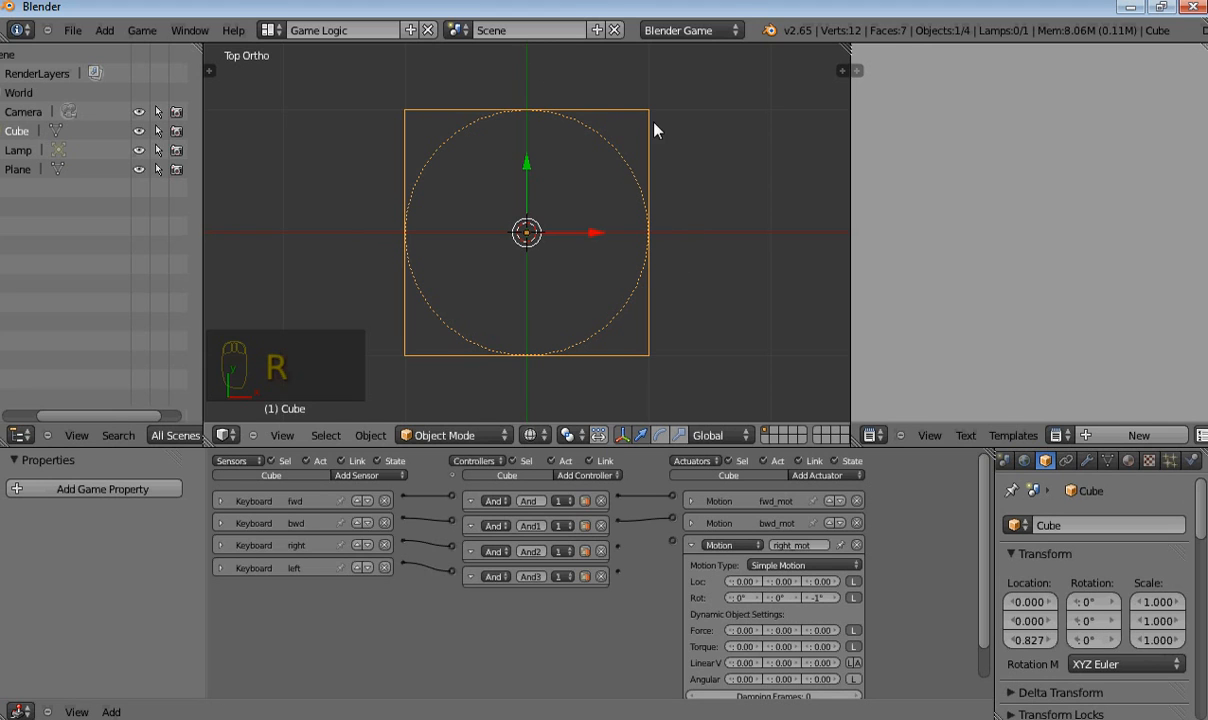
key(r)
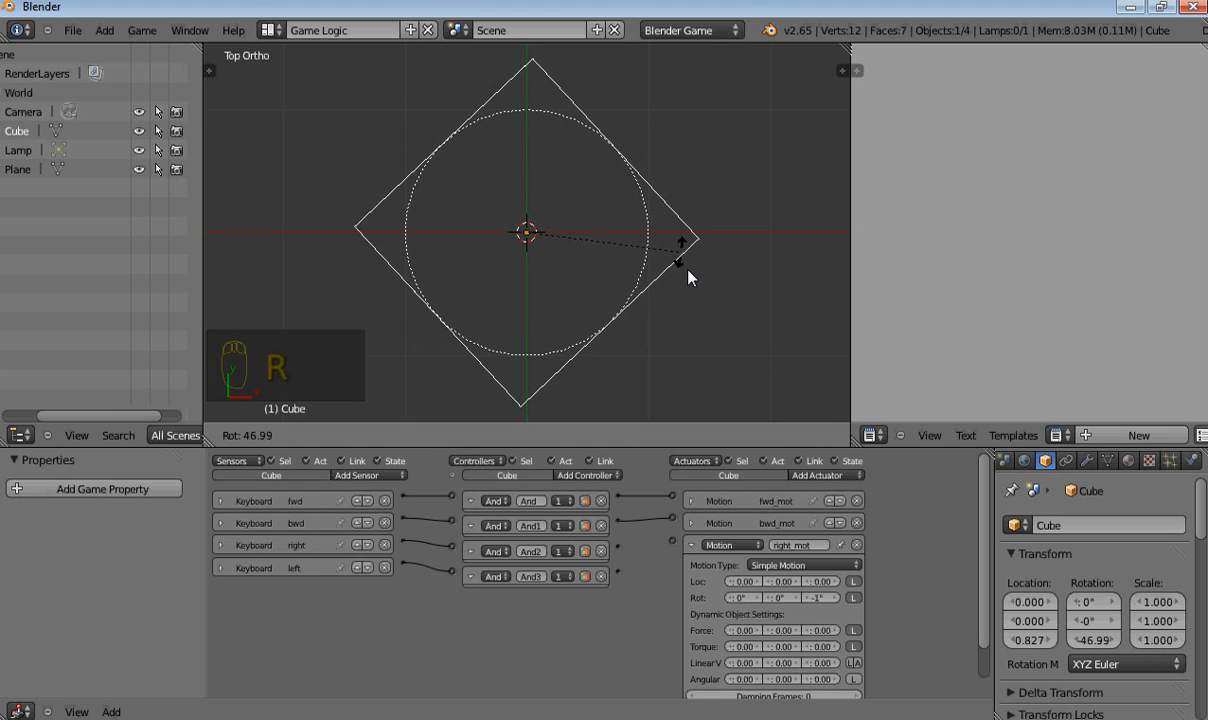
right_click(688, 277)
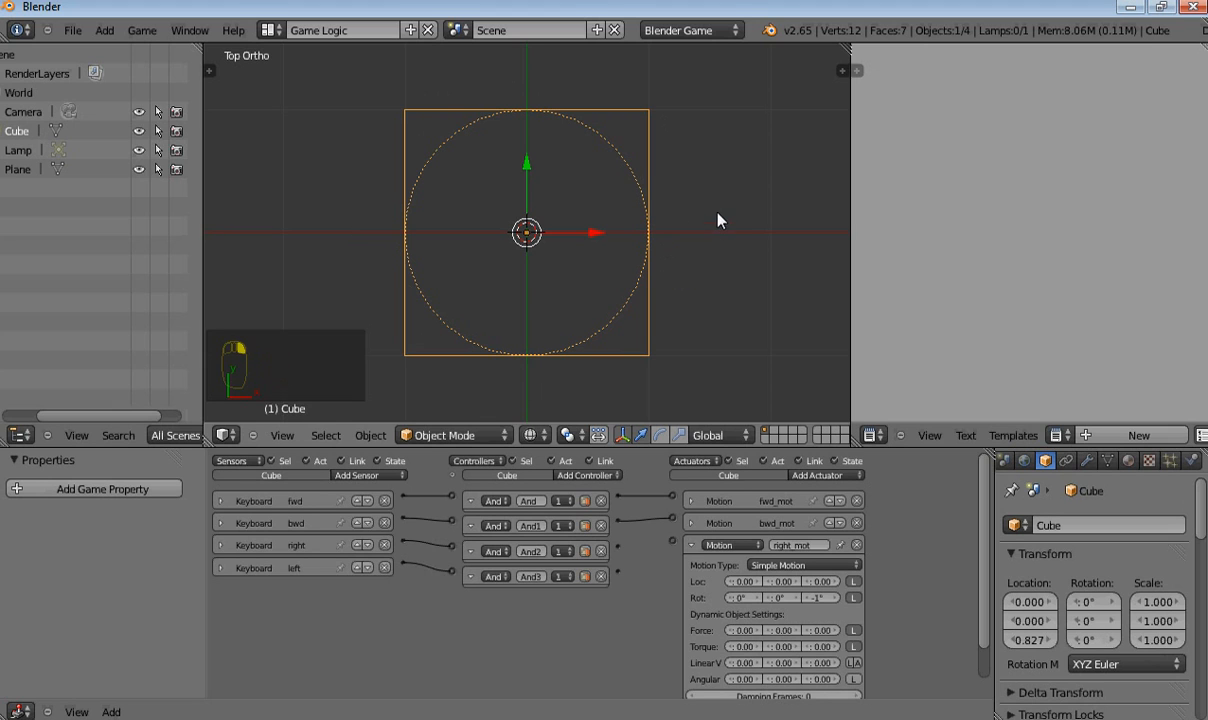
key(r)
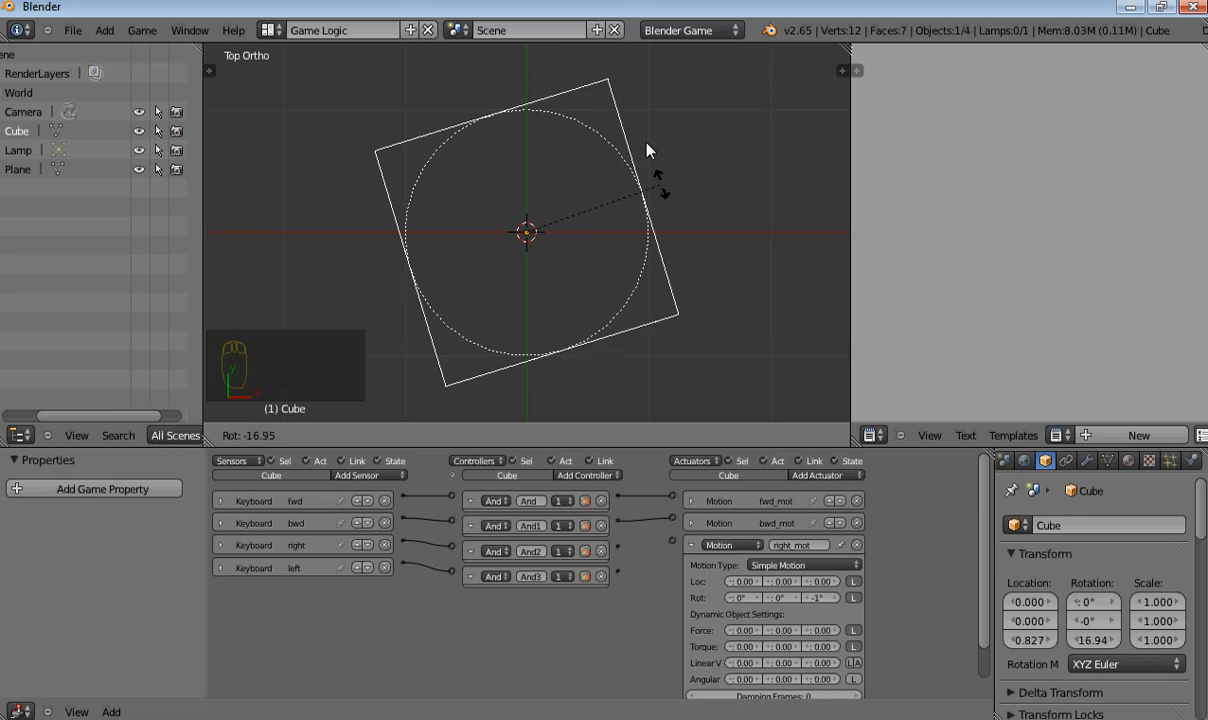
right_click(648, 168)
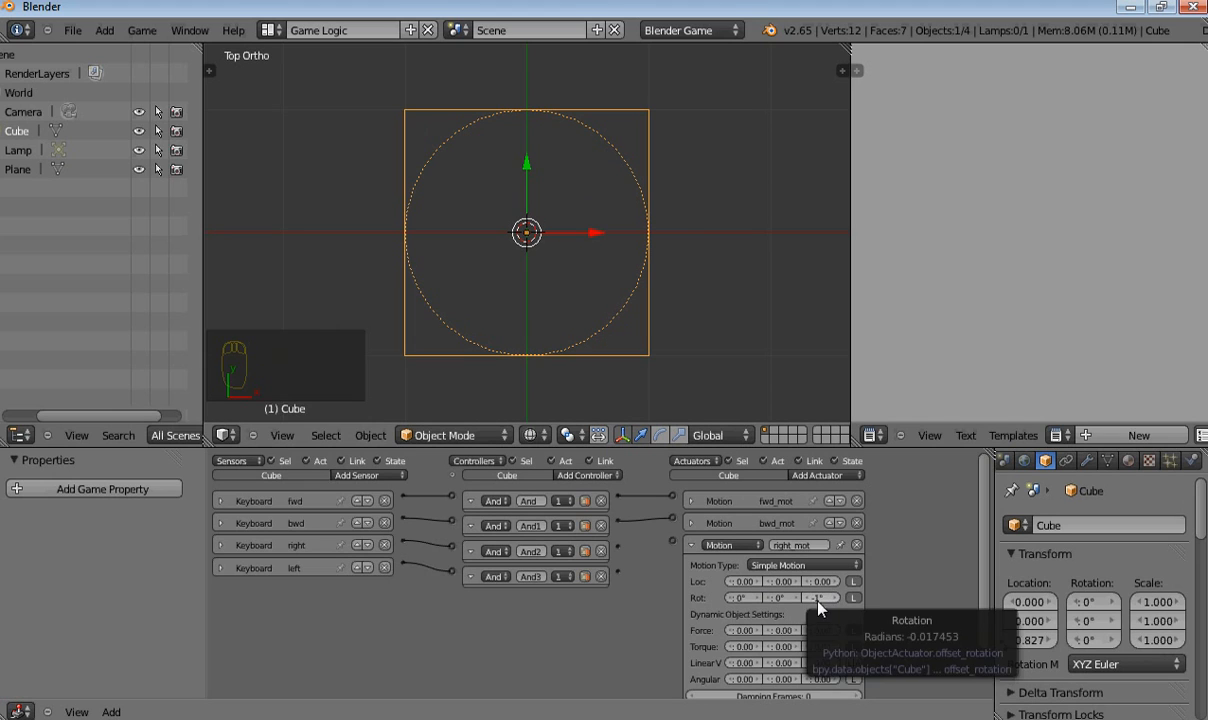
Step: Collapse right_mot, set the left_mot actuator's Z rotation to 1°, and check the turning direction with a cancelled trial rotation
click(690, 546)
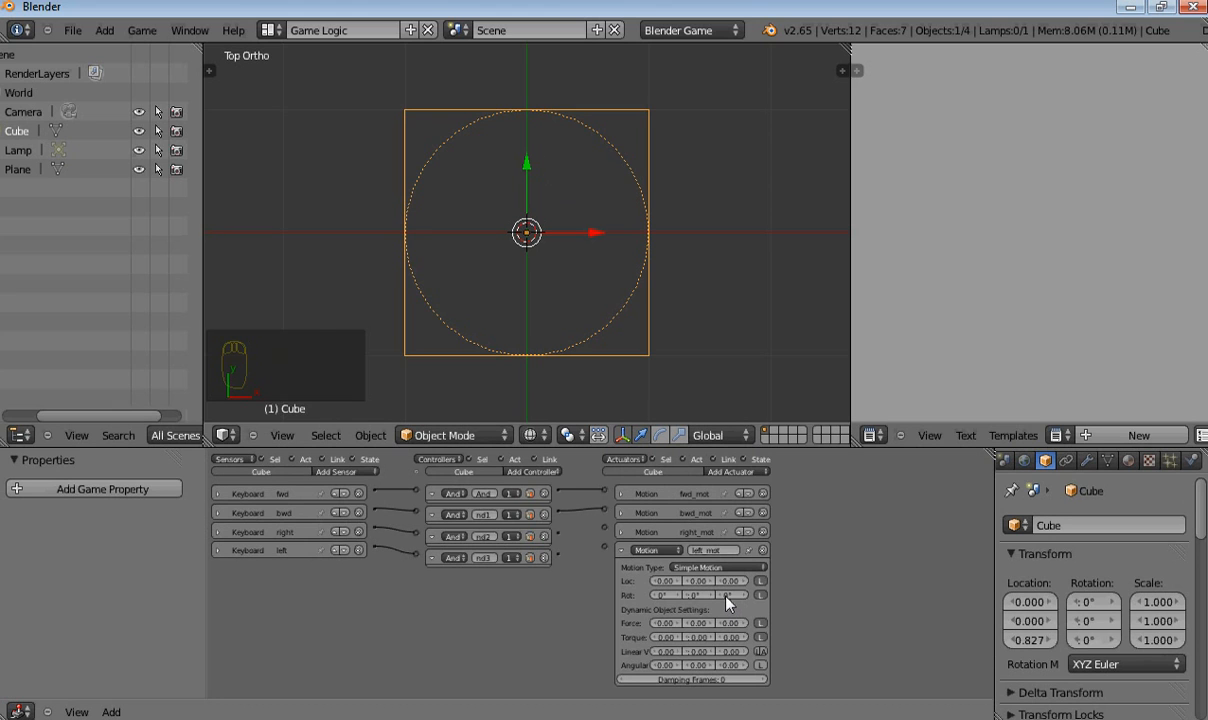
click(727, 599)
click(728, 596)
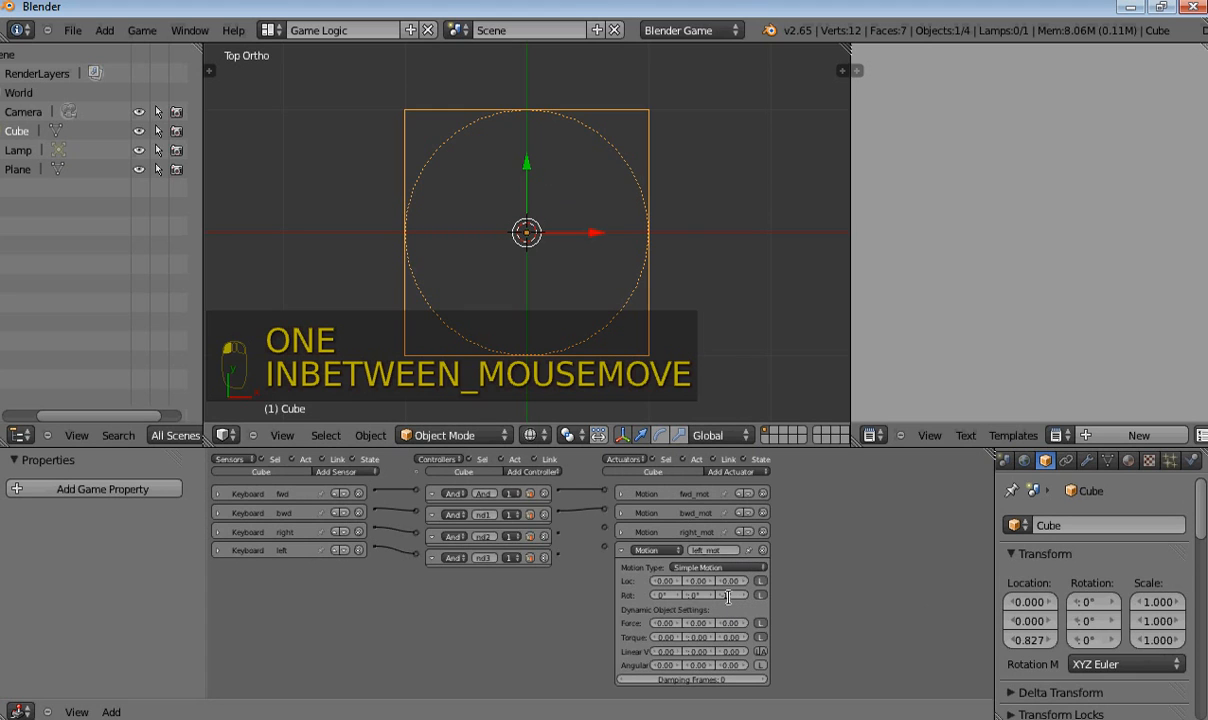
text(5)
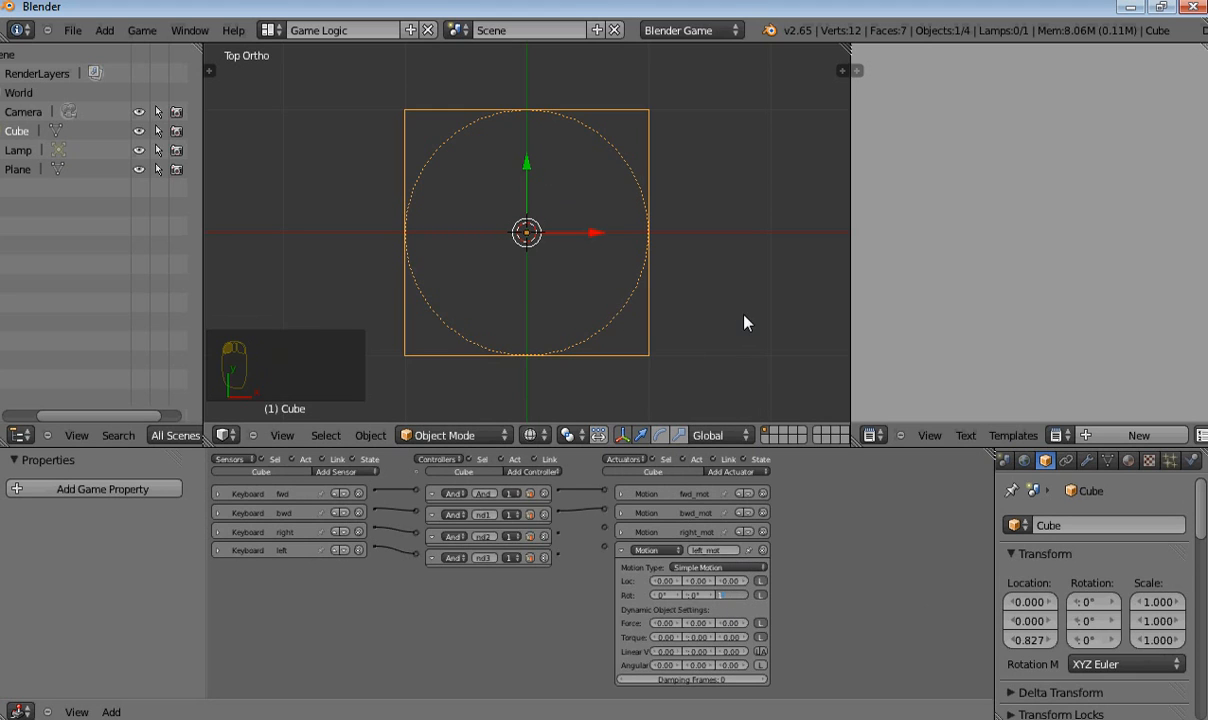
key(Return)
key(r)
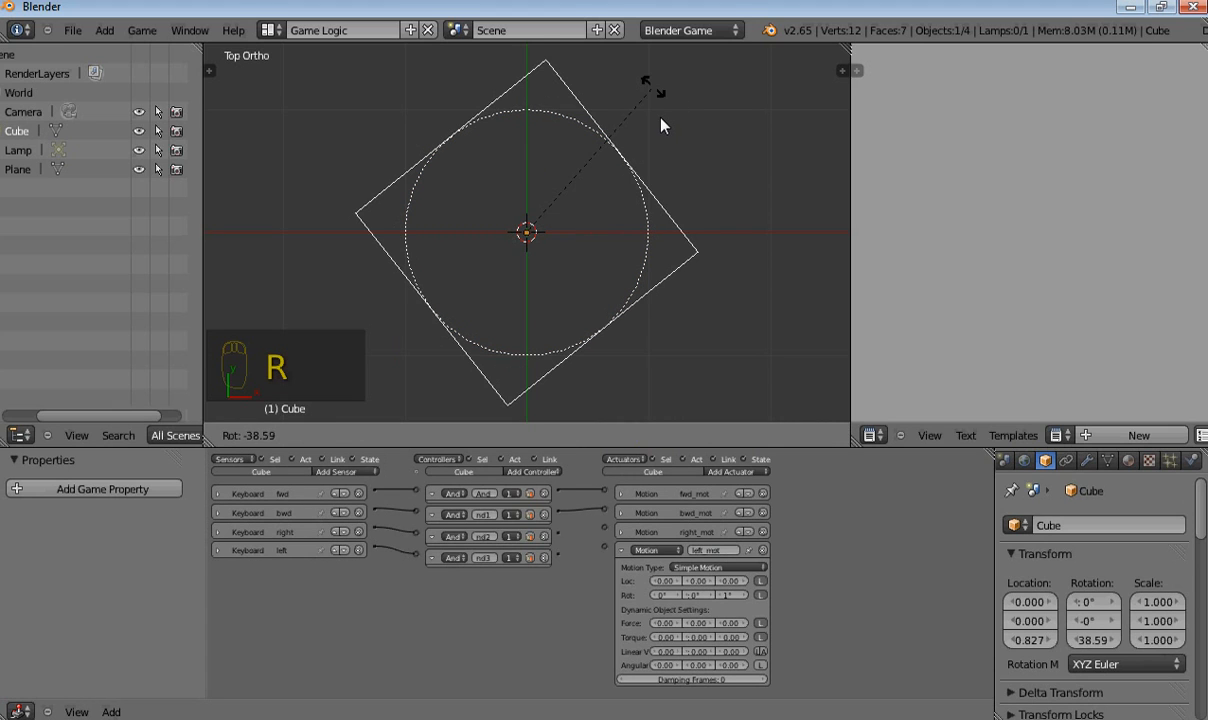
key(Escape)
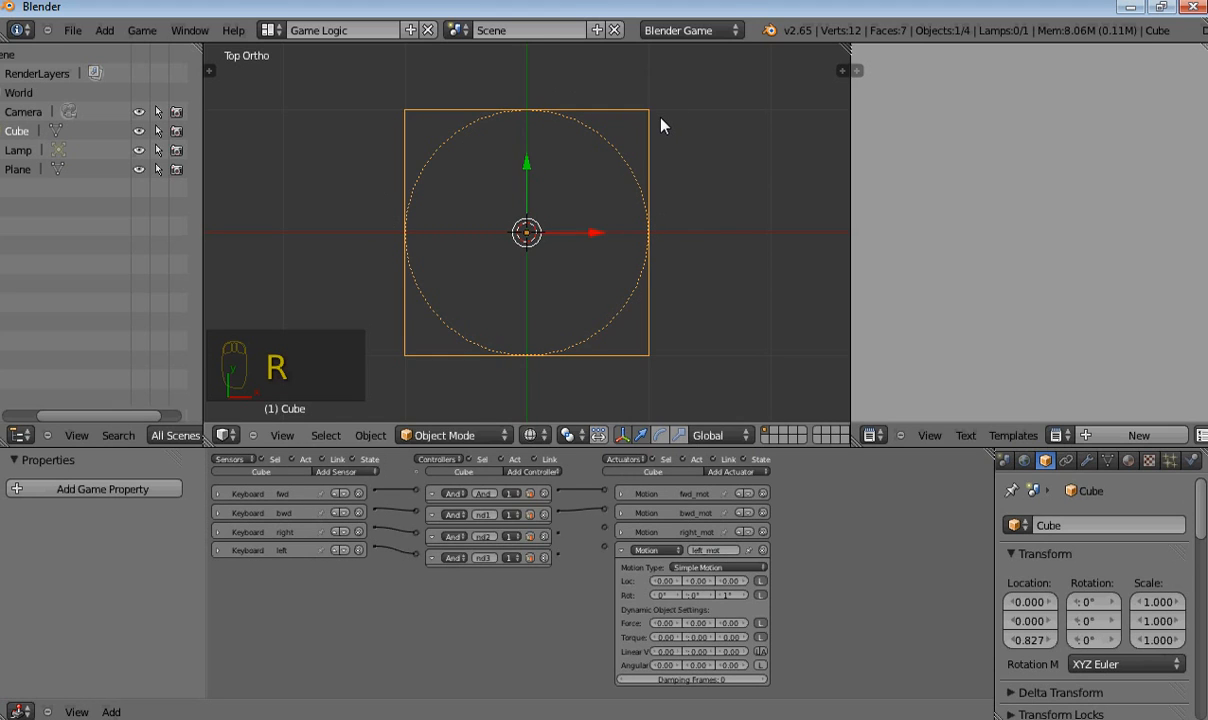
Step: Collapse left_mot and link the And2 controller to right_mot and the And3 controller to left_mot
click(621, 550)
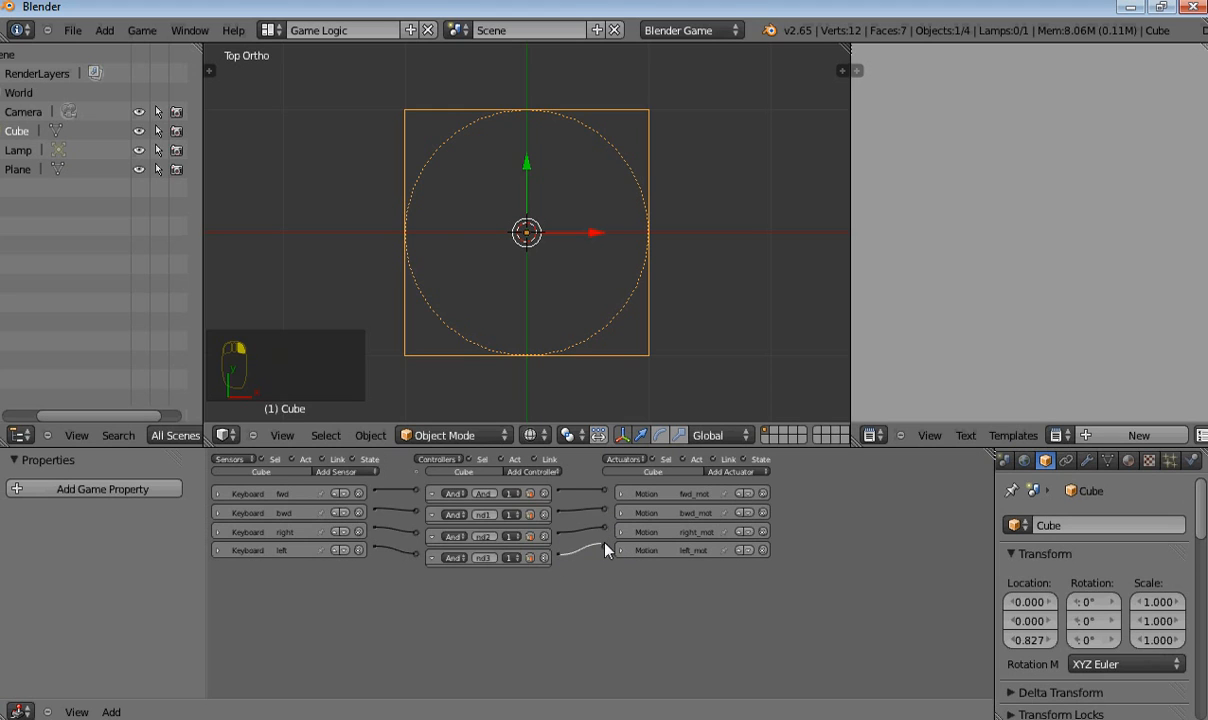
drag(608, 553, 606, 551)
Step: Return to solid shading, start the game, and test moving the cube forward and backward
scroll(586, 294, down, 4)
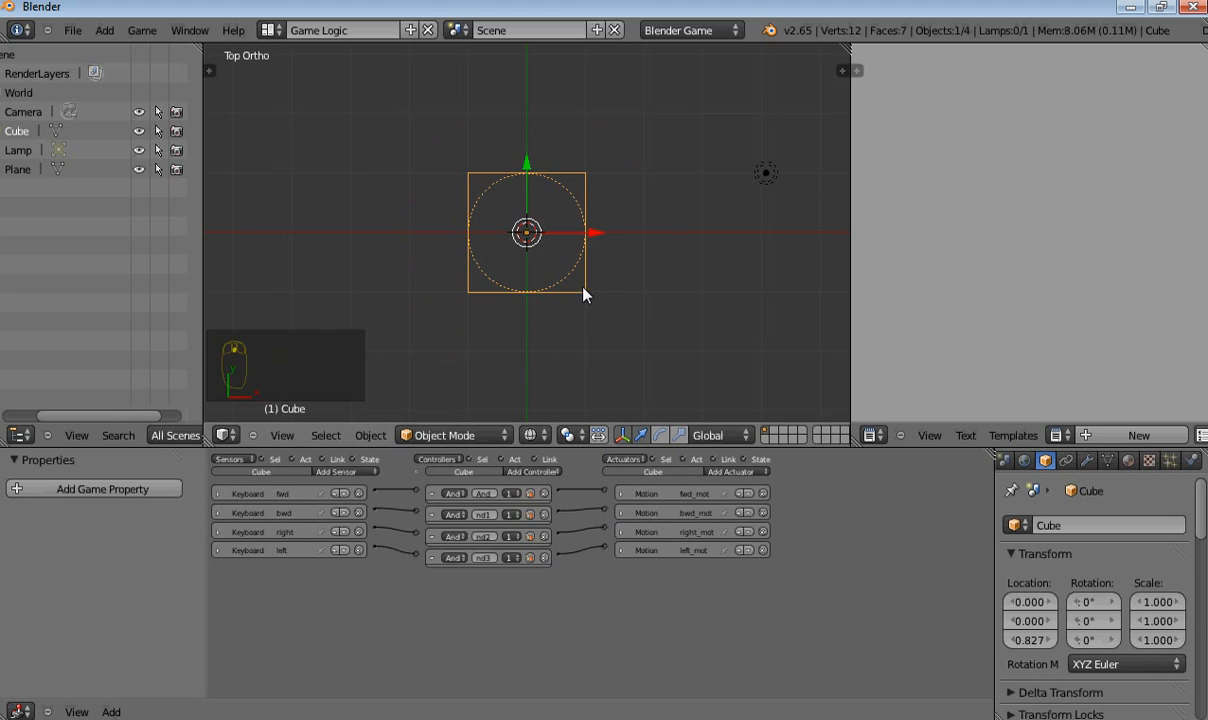
scroll(587, 273, down, 2)
key(z)
key(p)
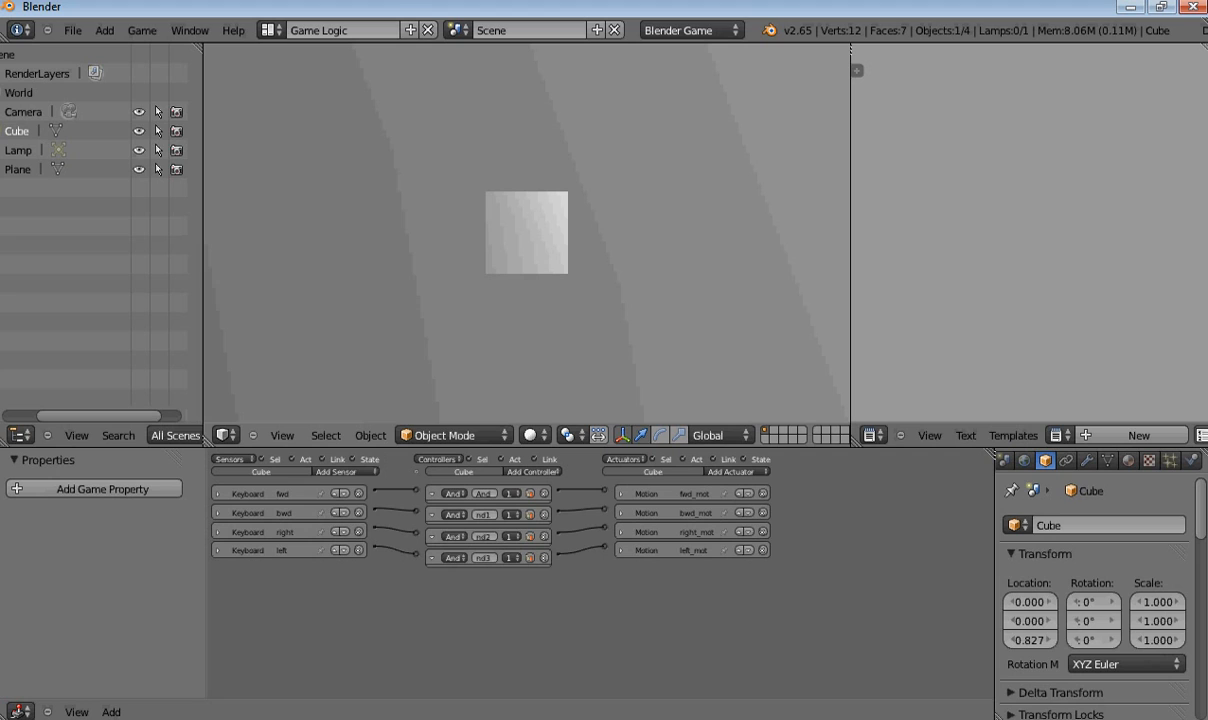
key(Up)
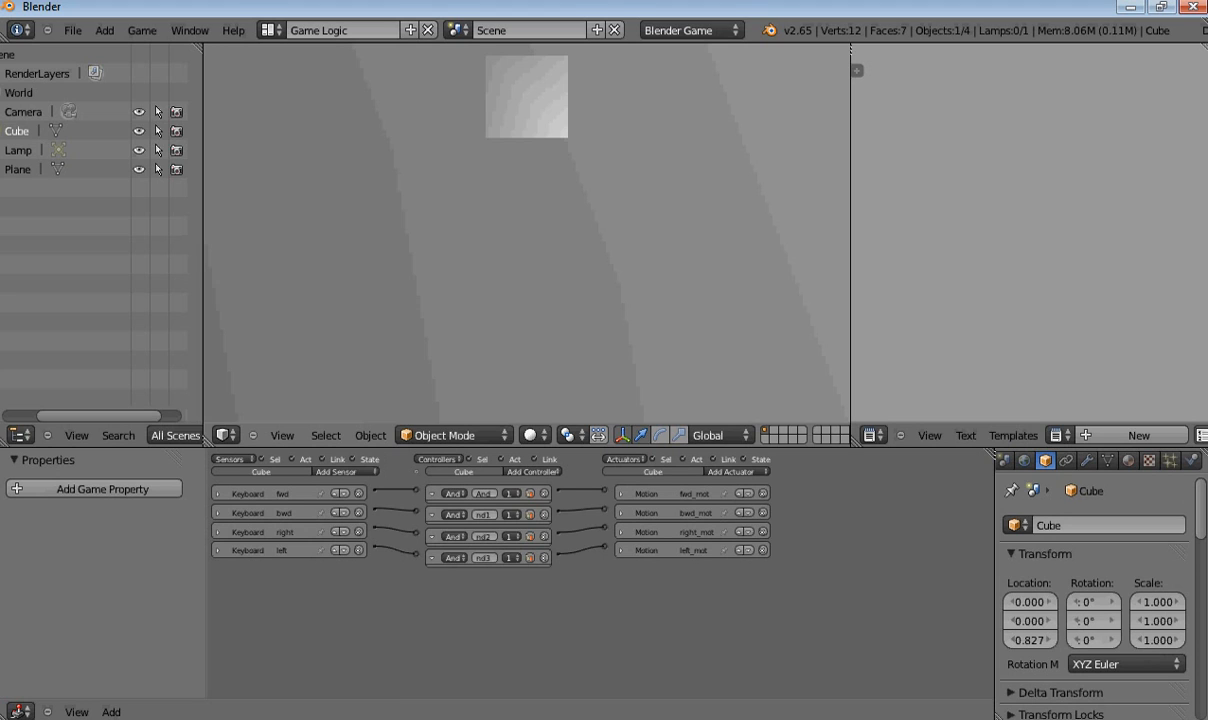
key(Down)
key(Down)
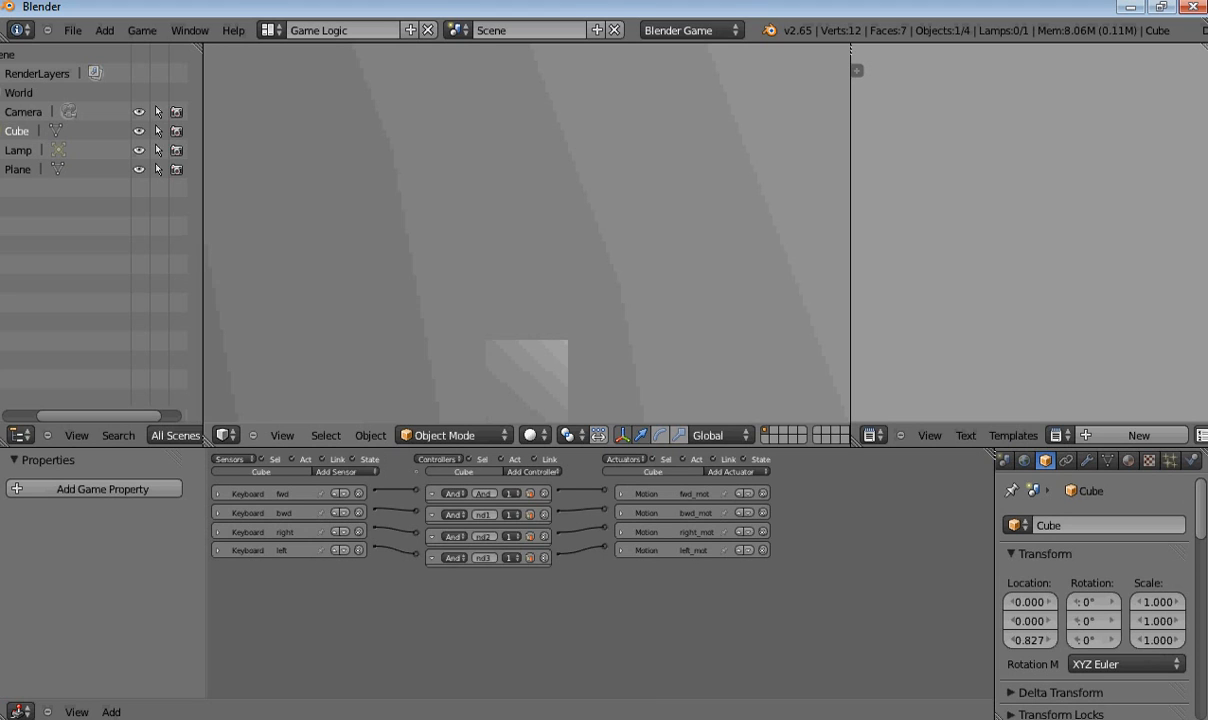
key(Up)
key(Up)
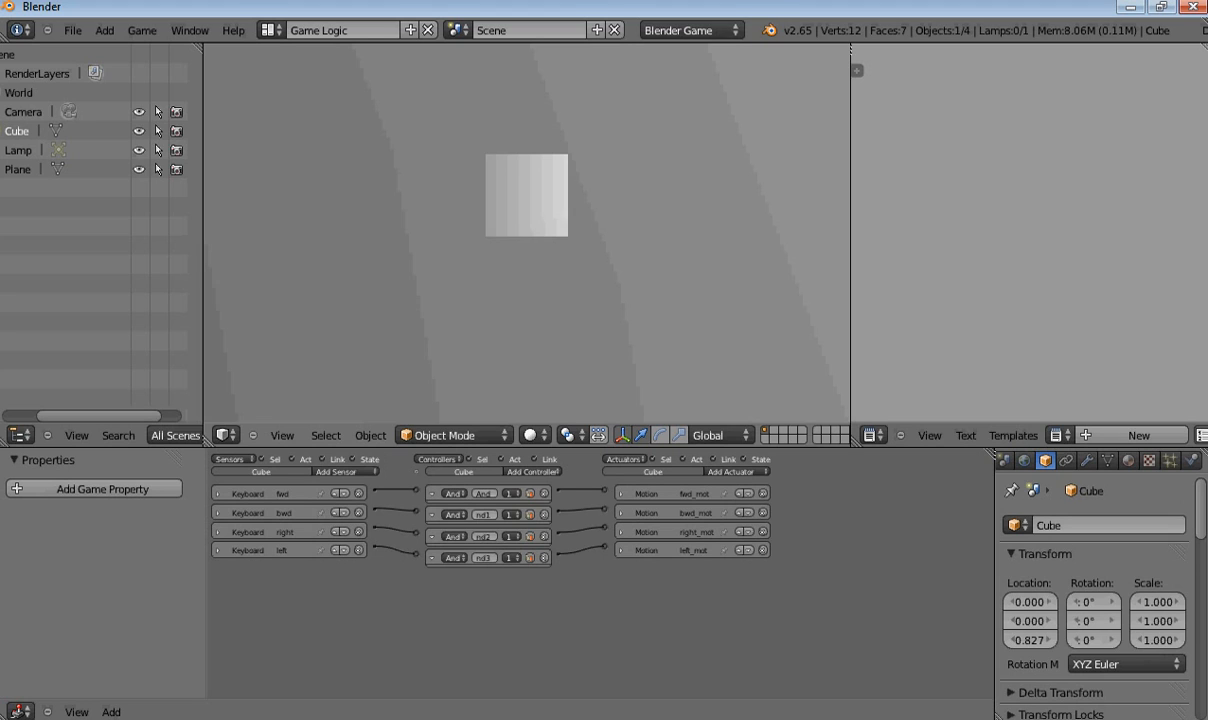
Step: Test turning the cube left and right in place in the running game
key(Left)
key(Right)
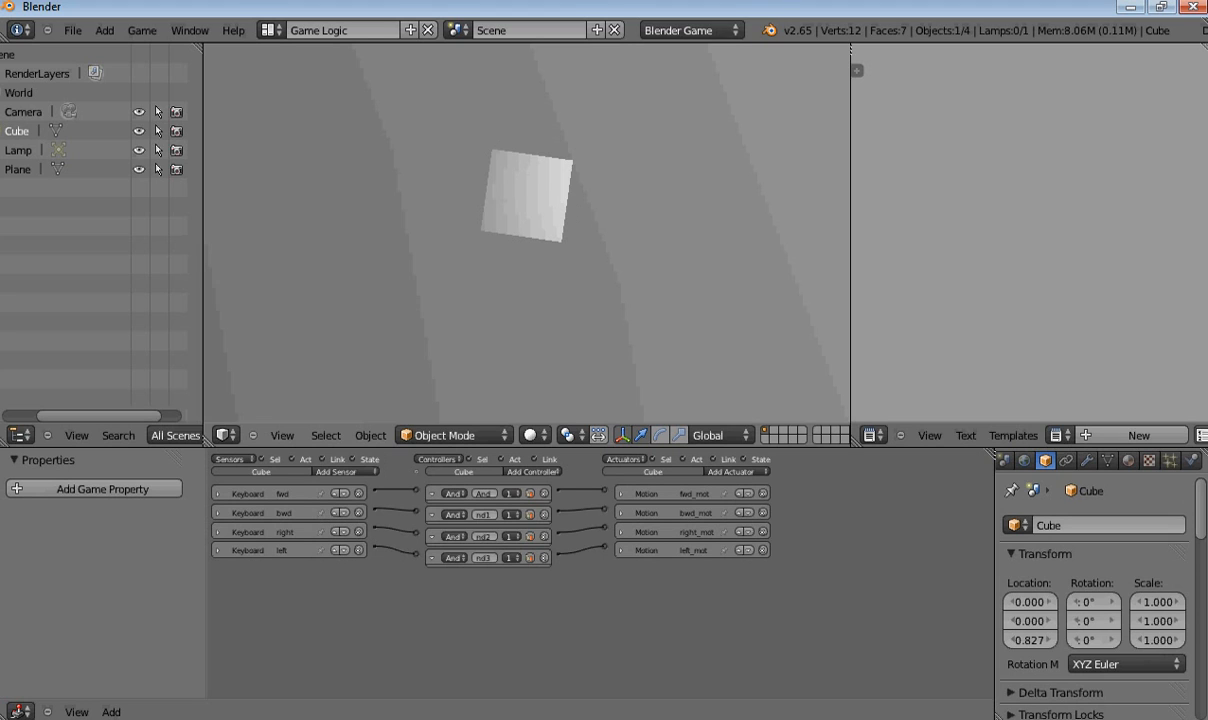
key(Right)
key(Left)
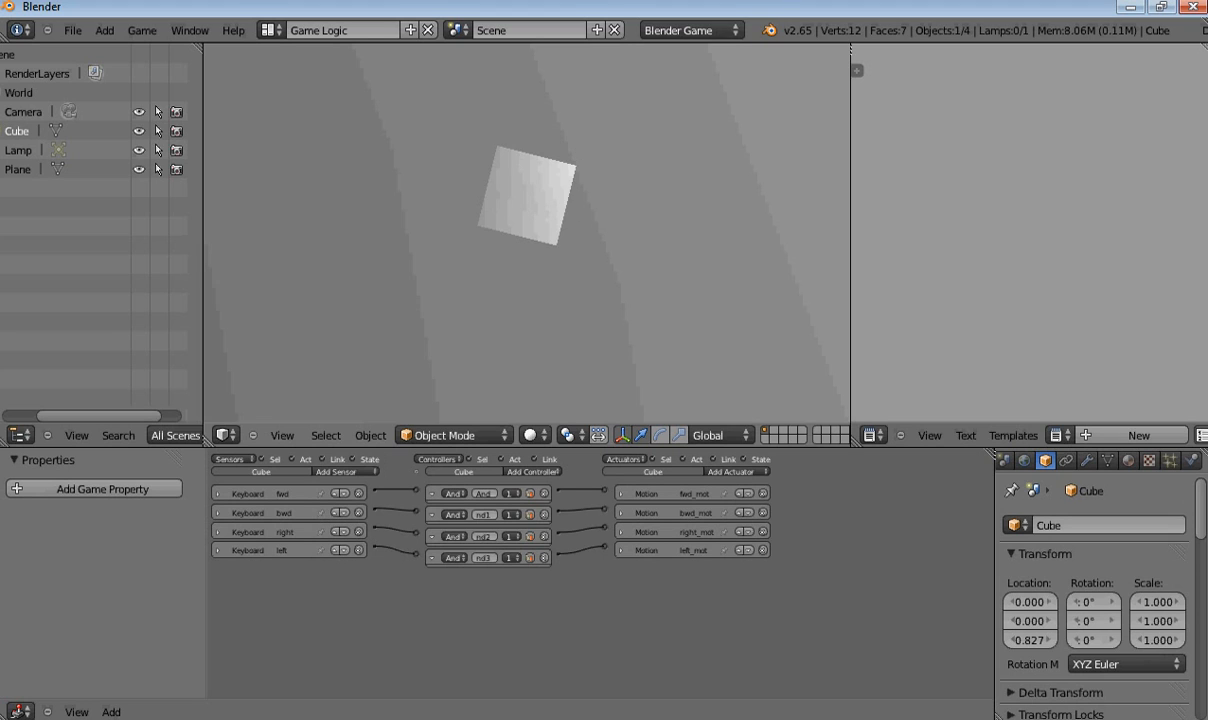
key(Left)
key(Right)
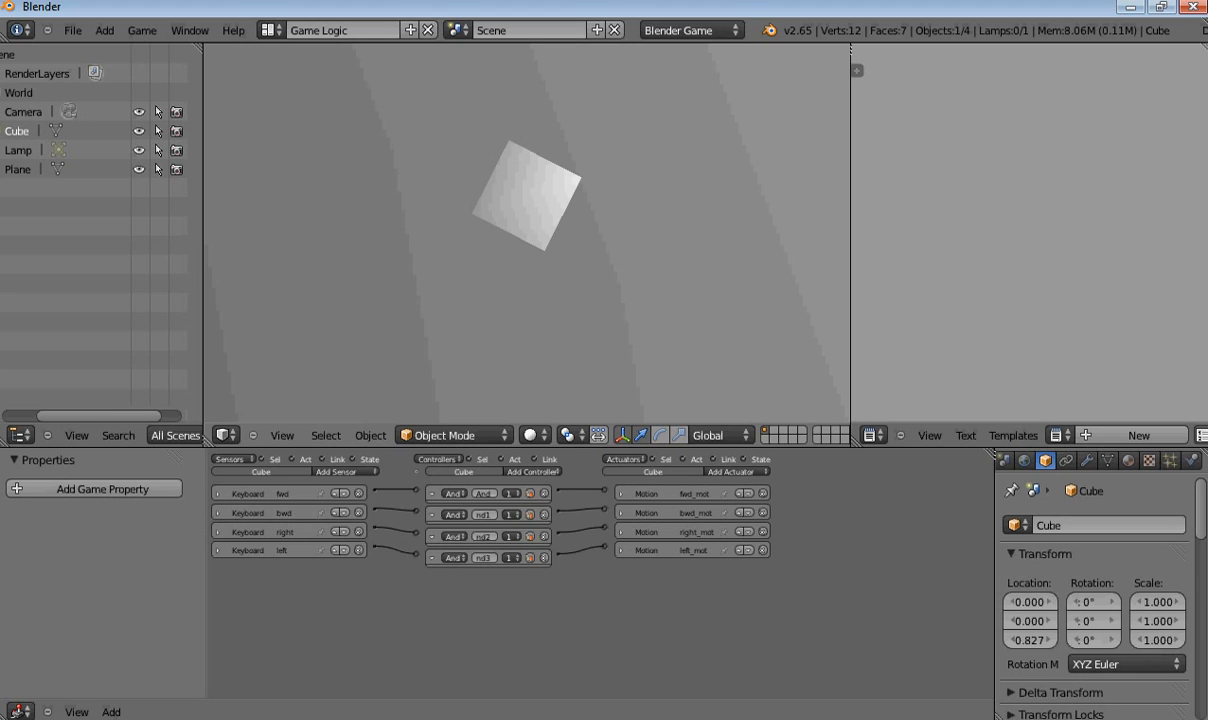
key(Left)
key(Right)
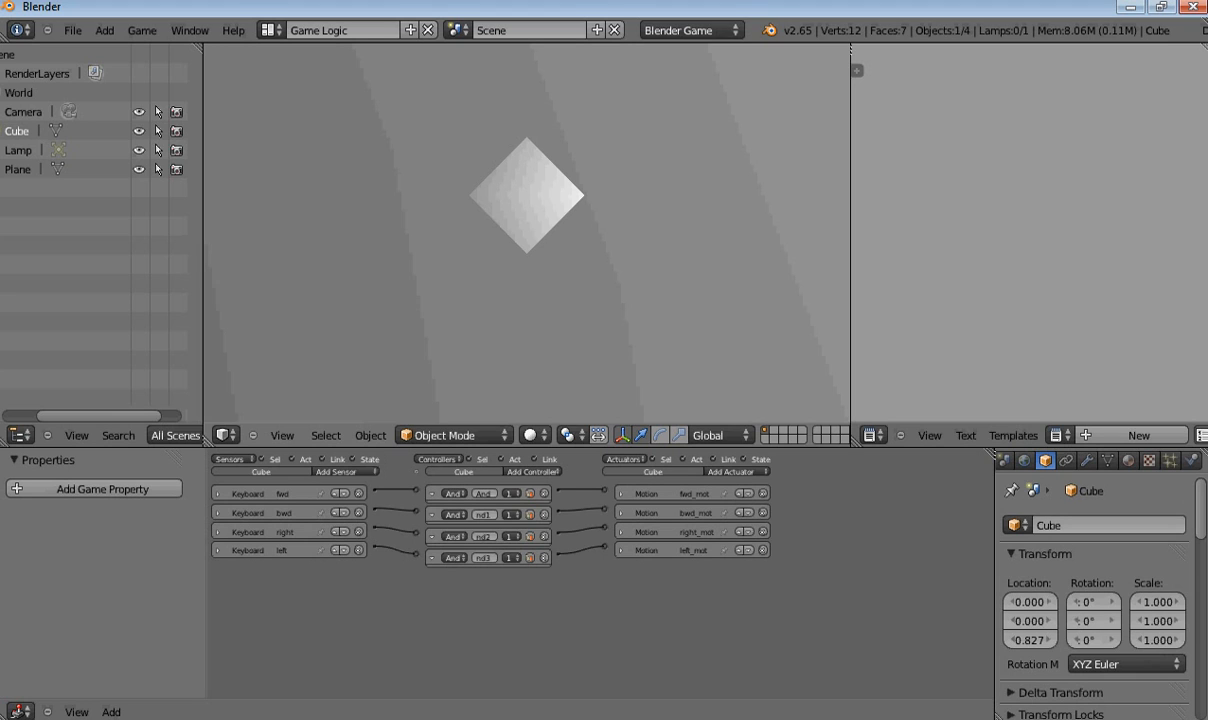
key(Left)
key(Left)
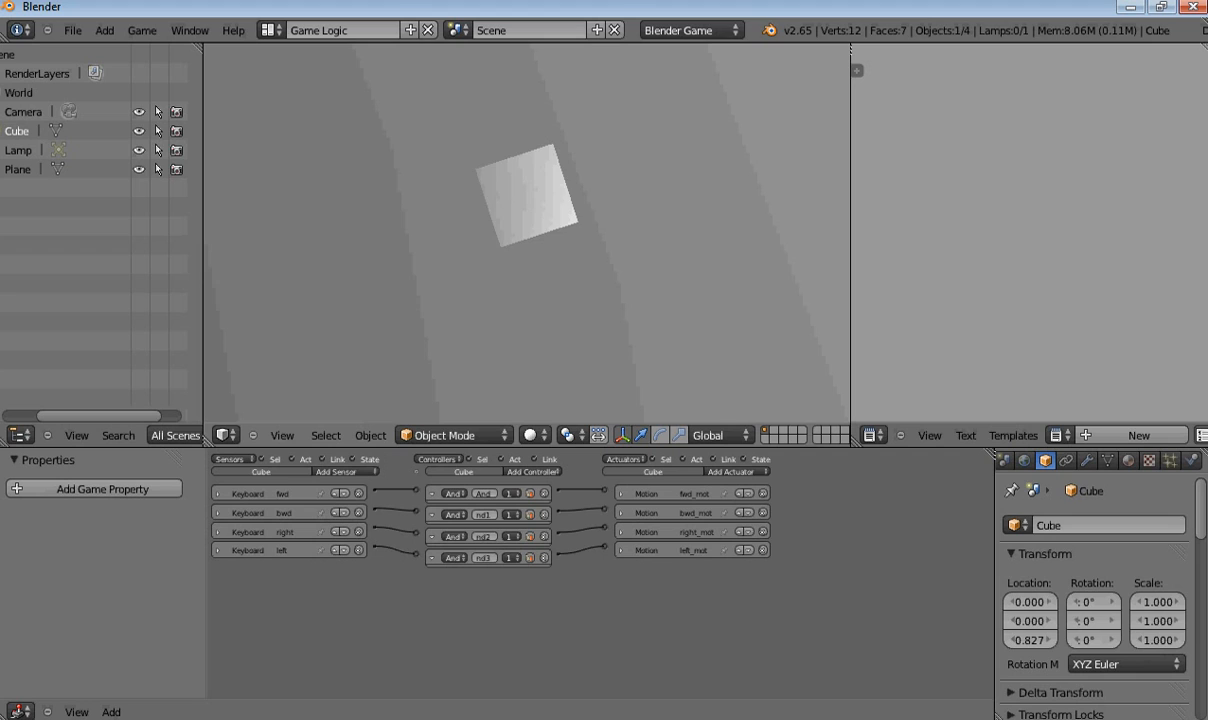
key(Right)
Step: Drive the cube around the plane, combining forward and backward movement with left and right turns
key(Up)
key(Up)
key(Right)
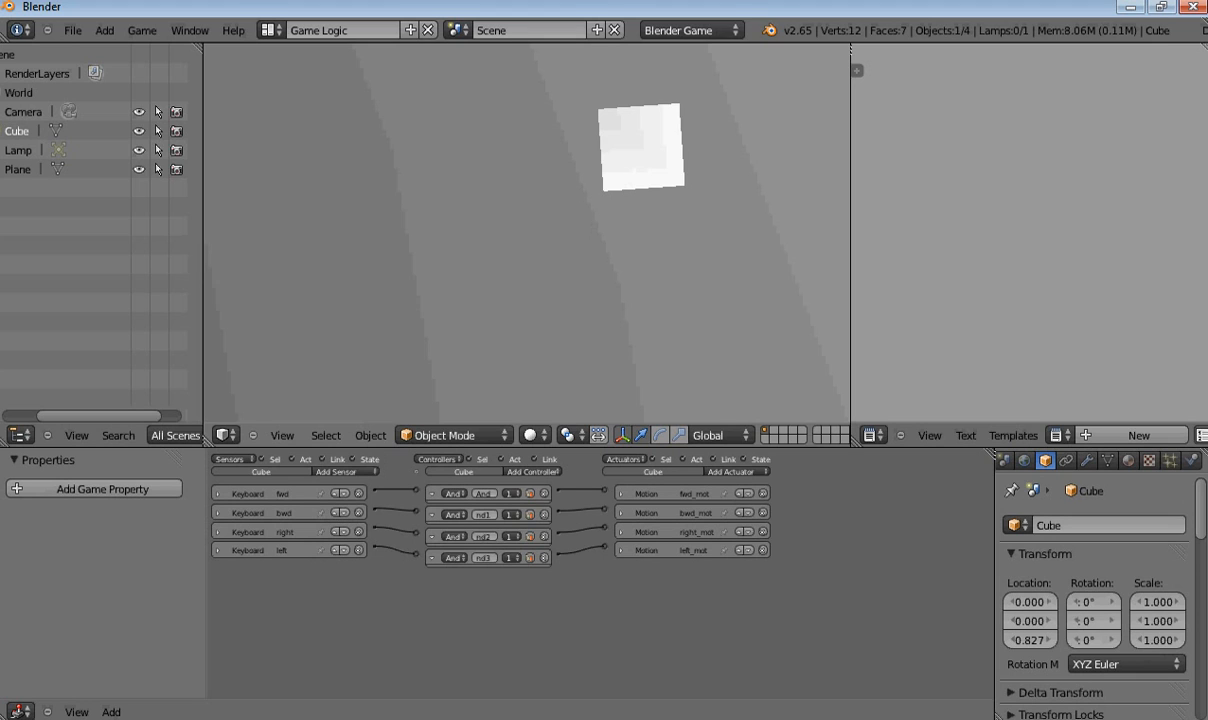
key(Down)
key(Right)
key(Up)
key(Down)
key(Left)
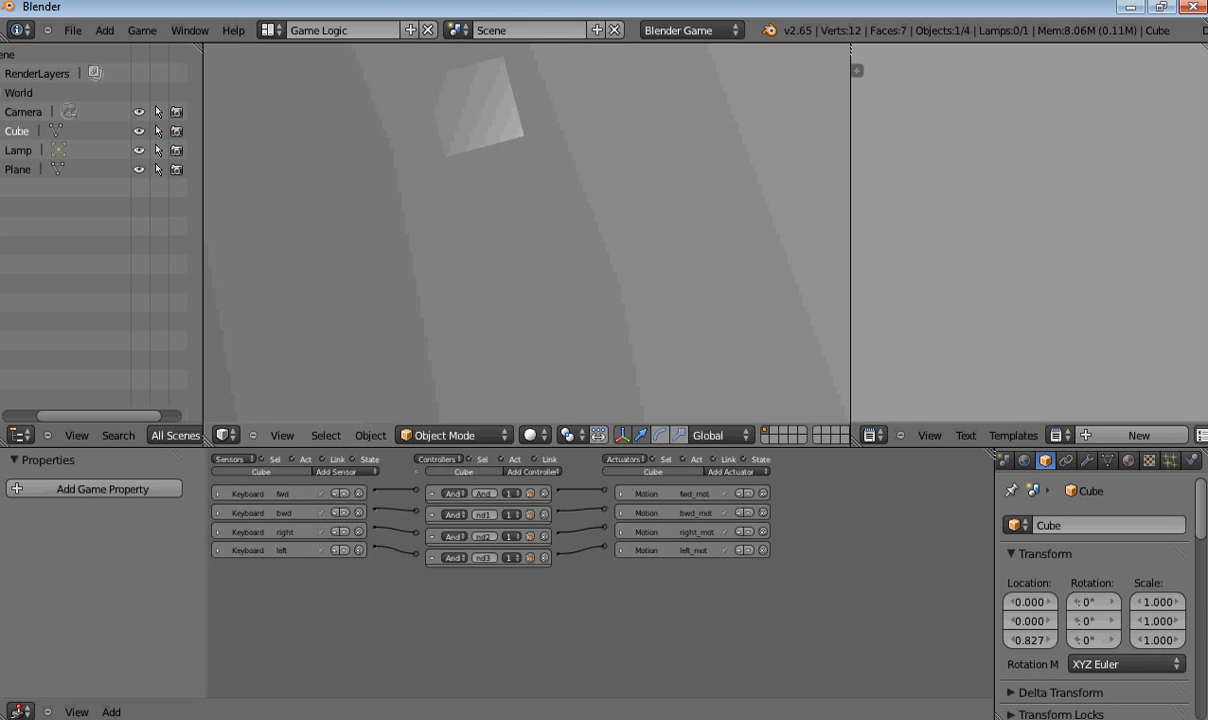
key(Down)
key(Left)
key(Down)
key(Left)
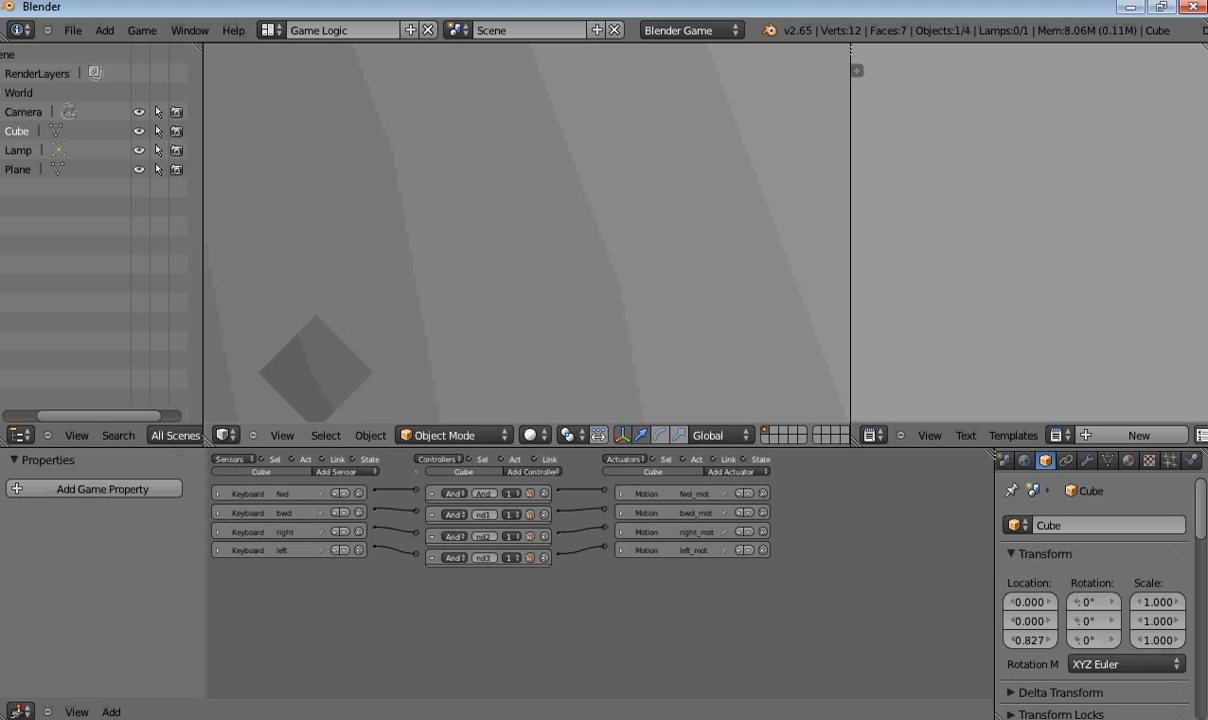
key(Down)
key(Left)
key(Down)
key(Left)
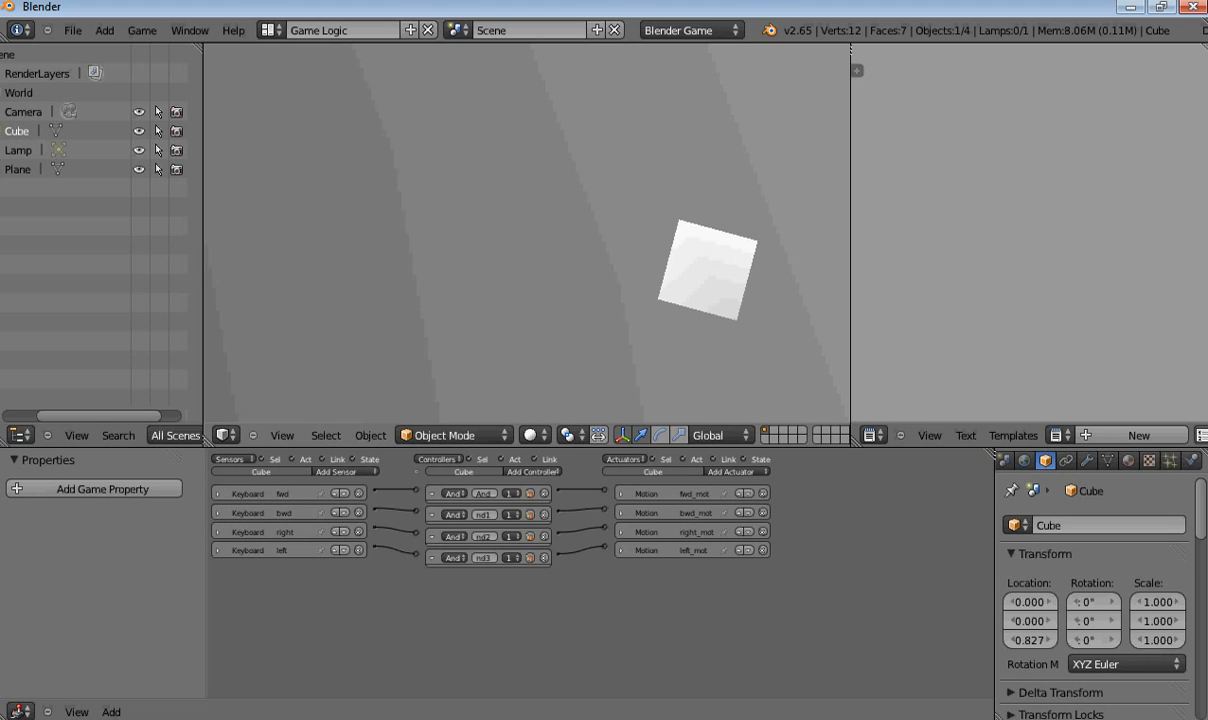
key(Down)
key(Left)
key(Down)
key(Left)
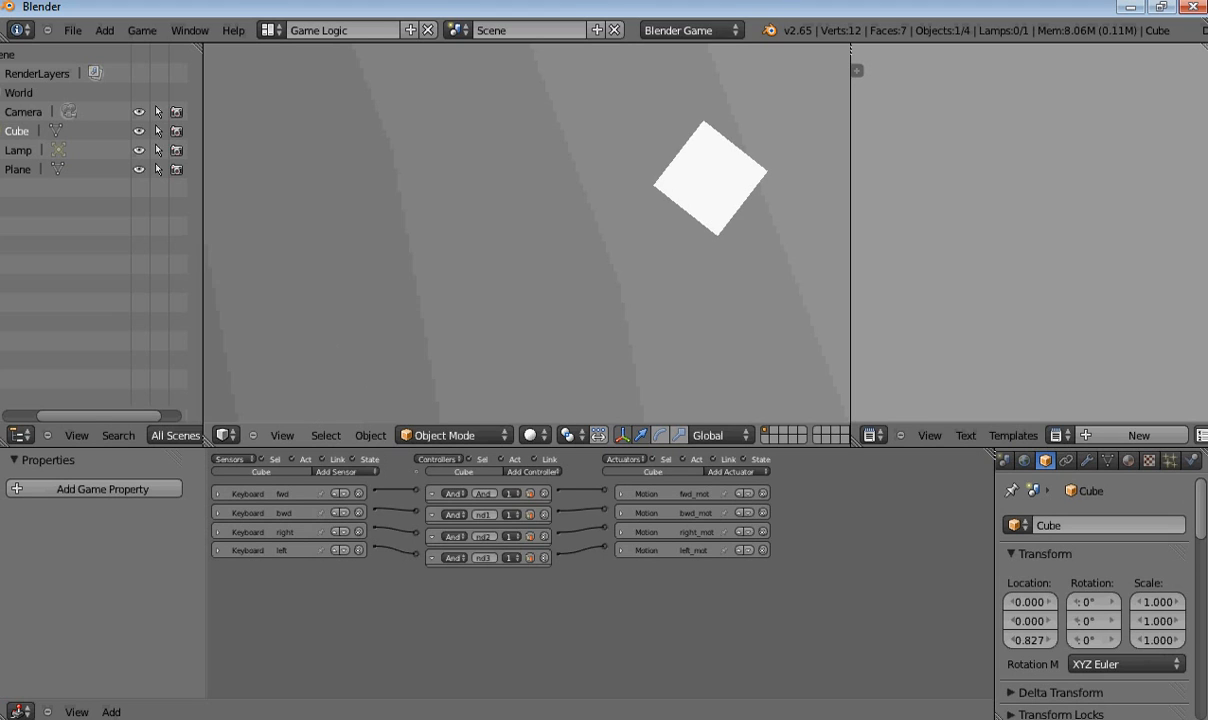
key(Down)
key(Left)
key(Down)
key(Left)
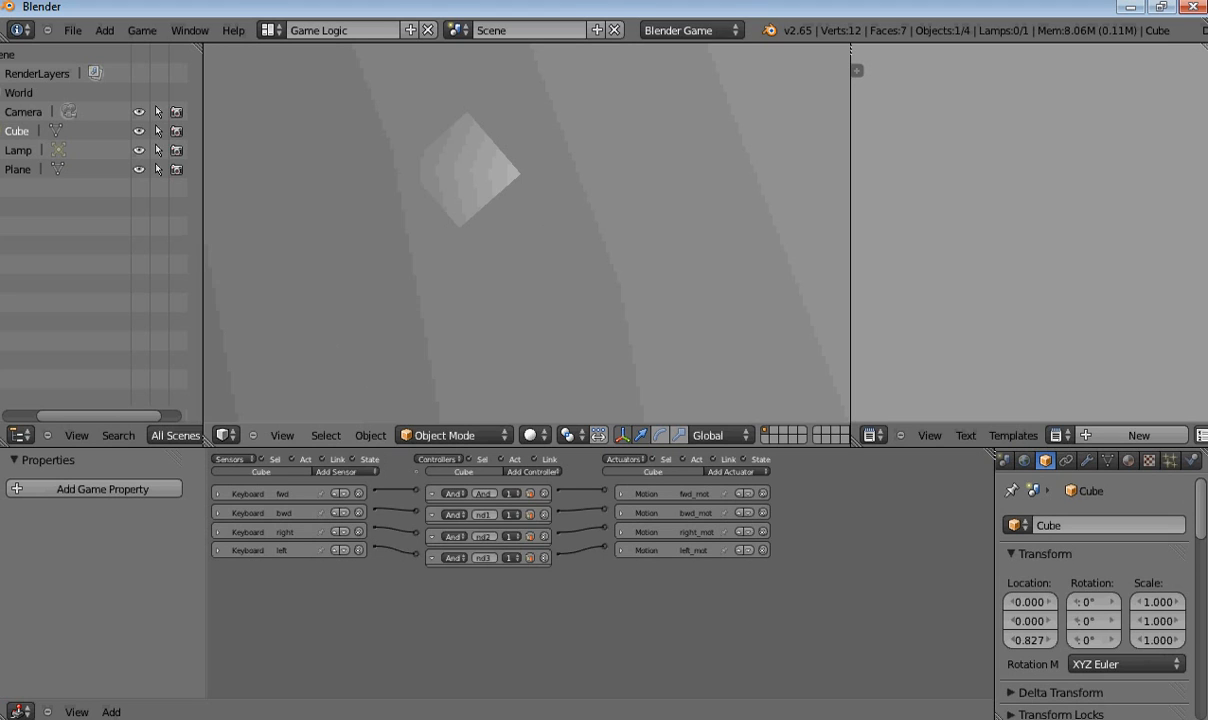
key(Down)
key(Left)
key(Down)
key(Left)
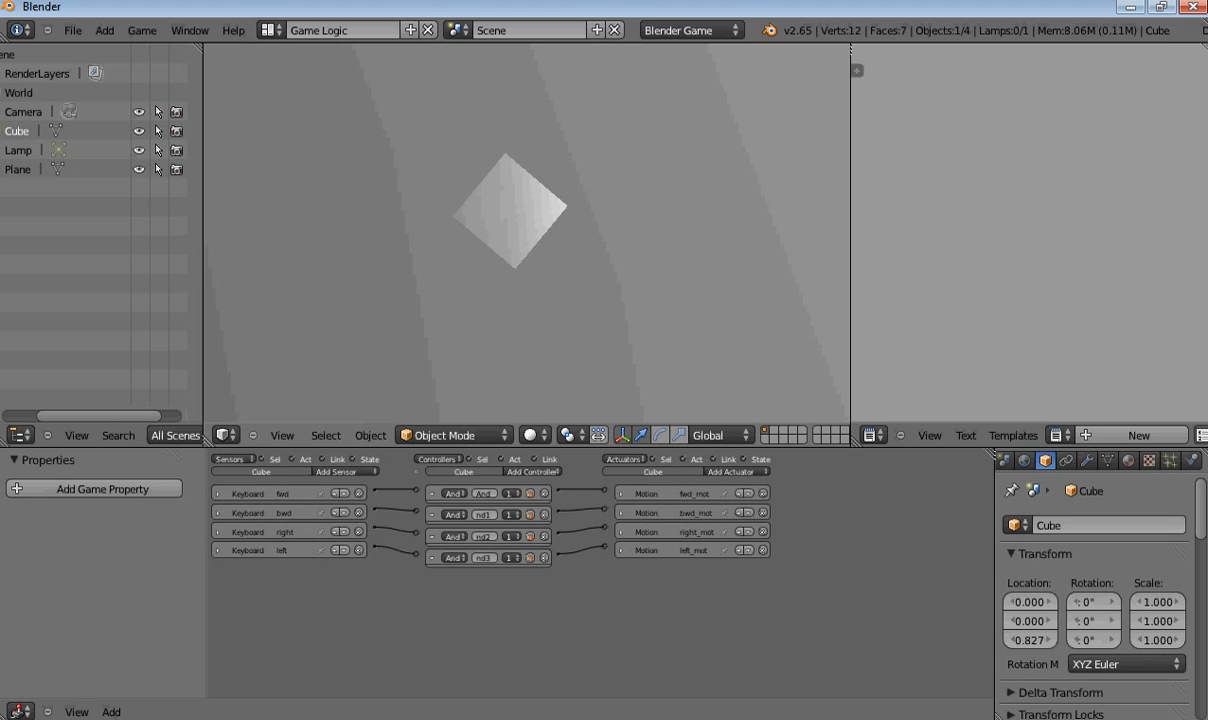
key(Down)
key(Left)
key(Down)
key(Left)
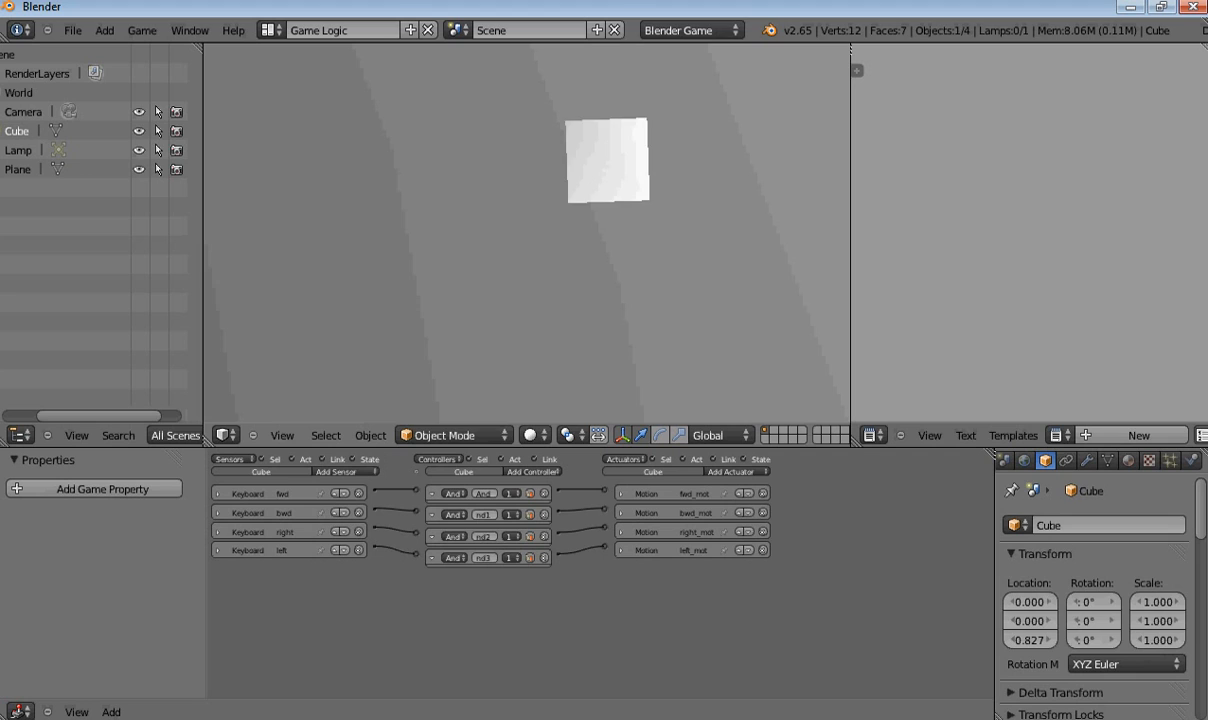
key(Down)
key(Down)
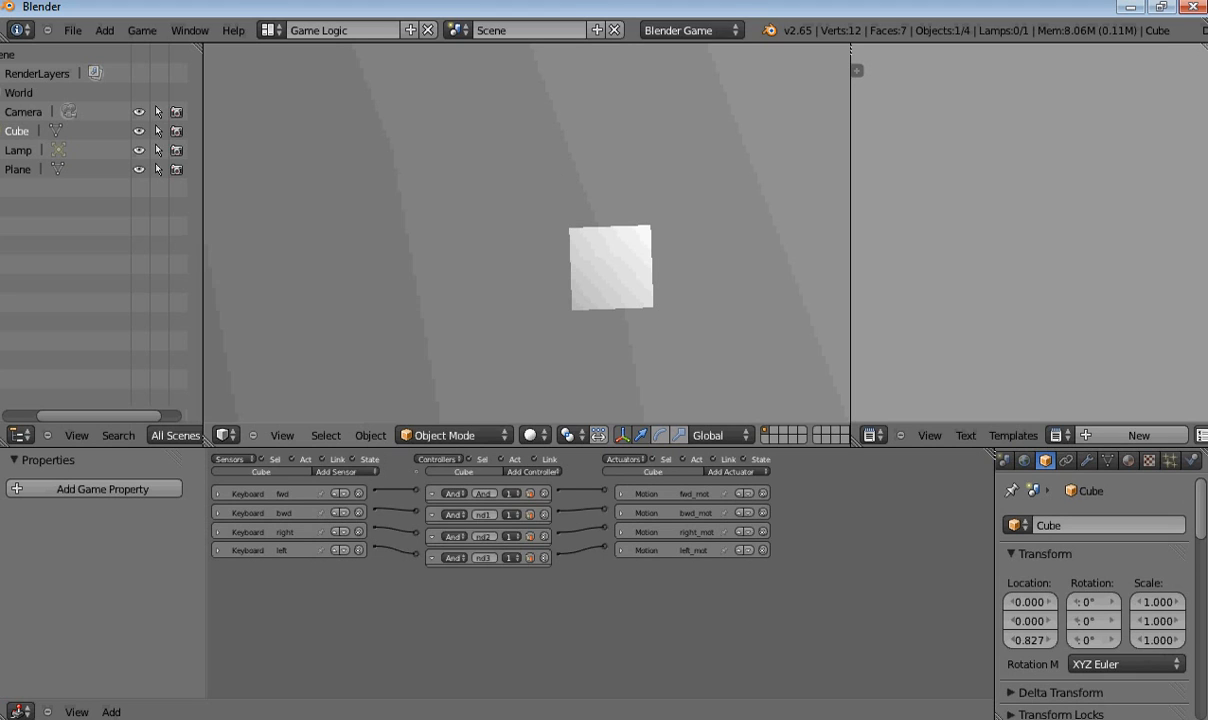
Step: Test the cube's straight movement again in the running game, driving it forward and briefly reversing it
key(Up)
key(Up)
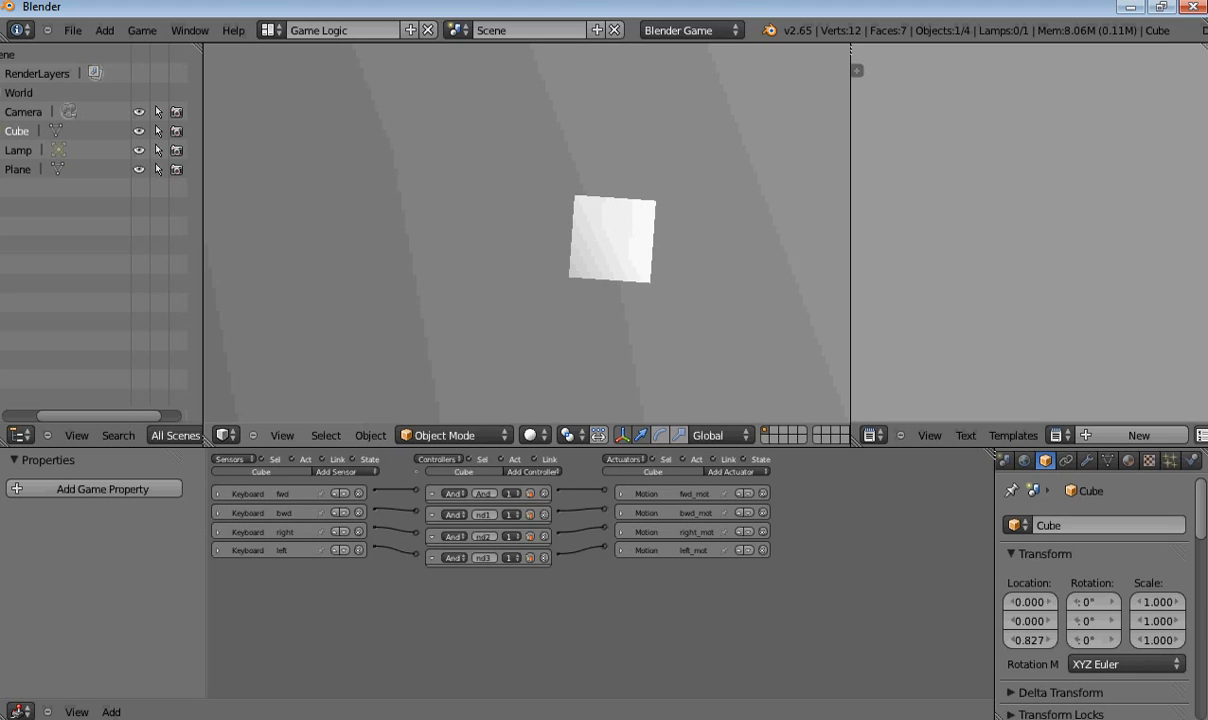
key(Up)
key(Up)
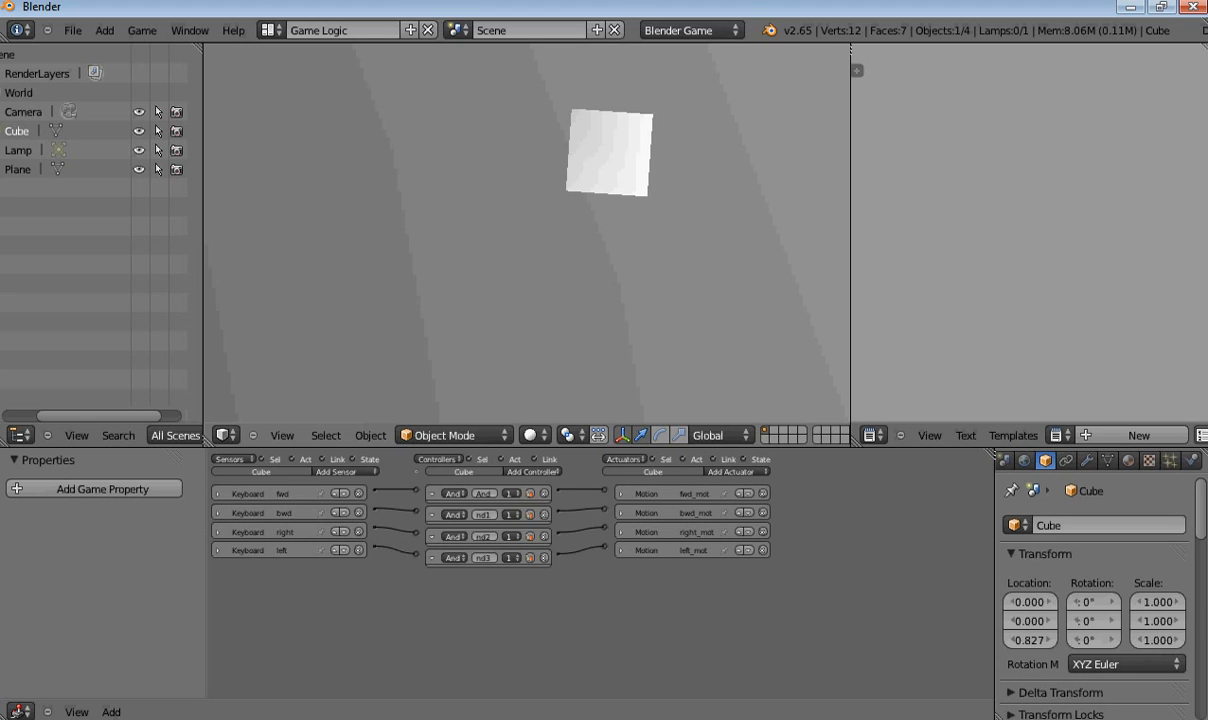
key(Down)
key(Up)
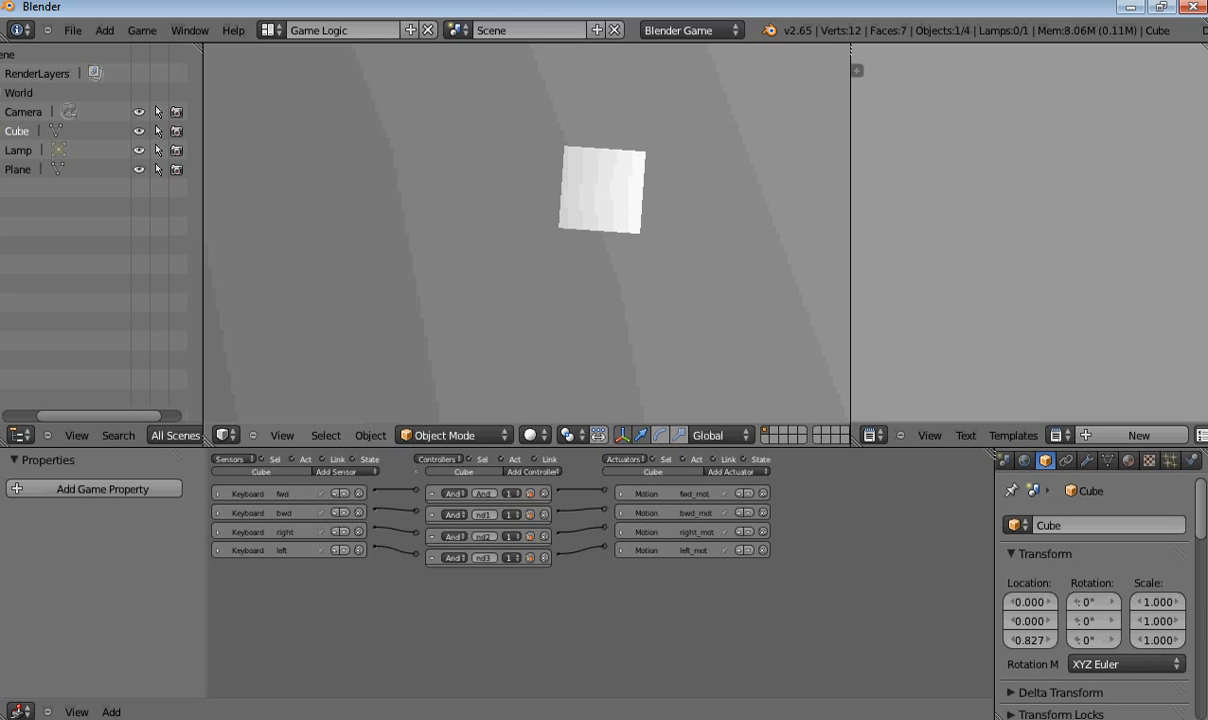
key(Down)
key(Up)
Step: Steer the moving cube through right and left turns across the plane to test turning together with forward and backward motion
key(Right)
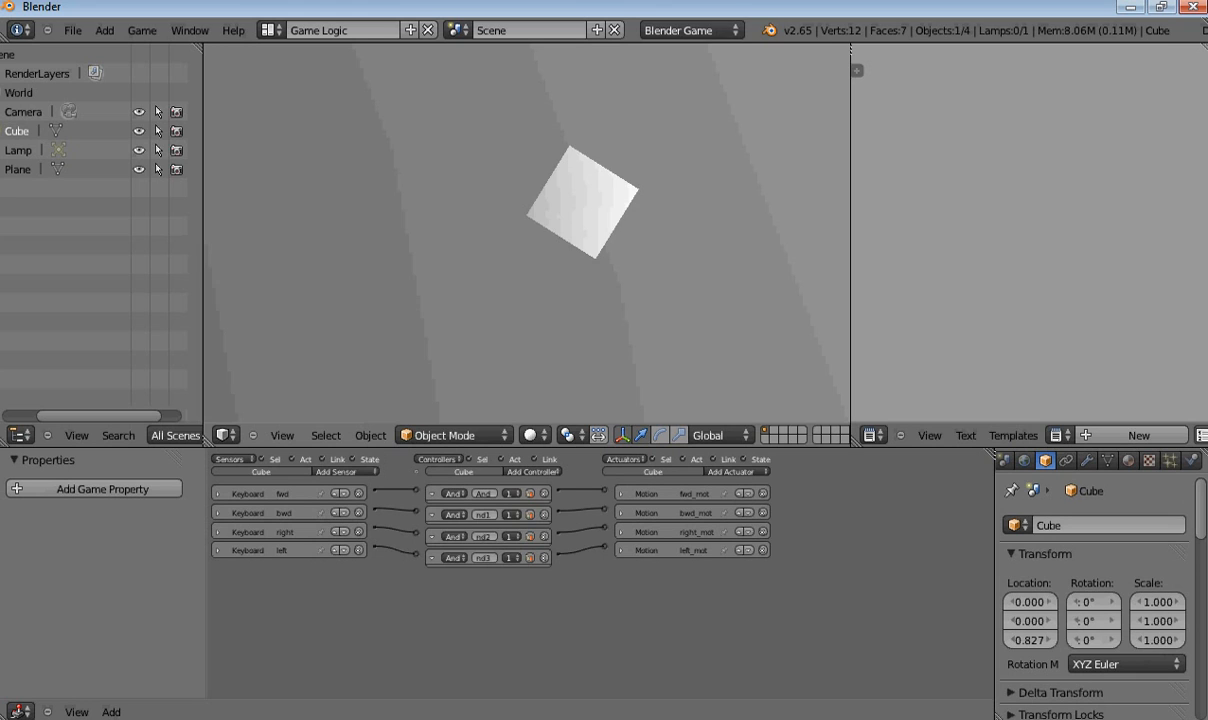
key(Up)
key(Left)
key(Up)
key(Left)
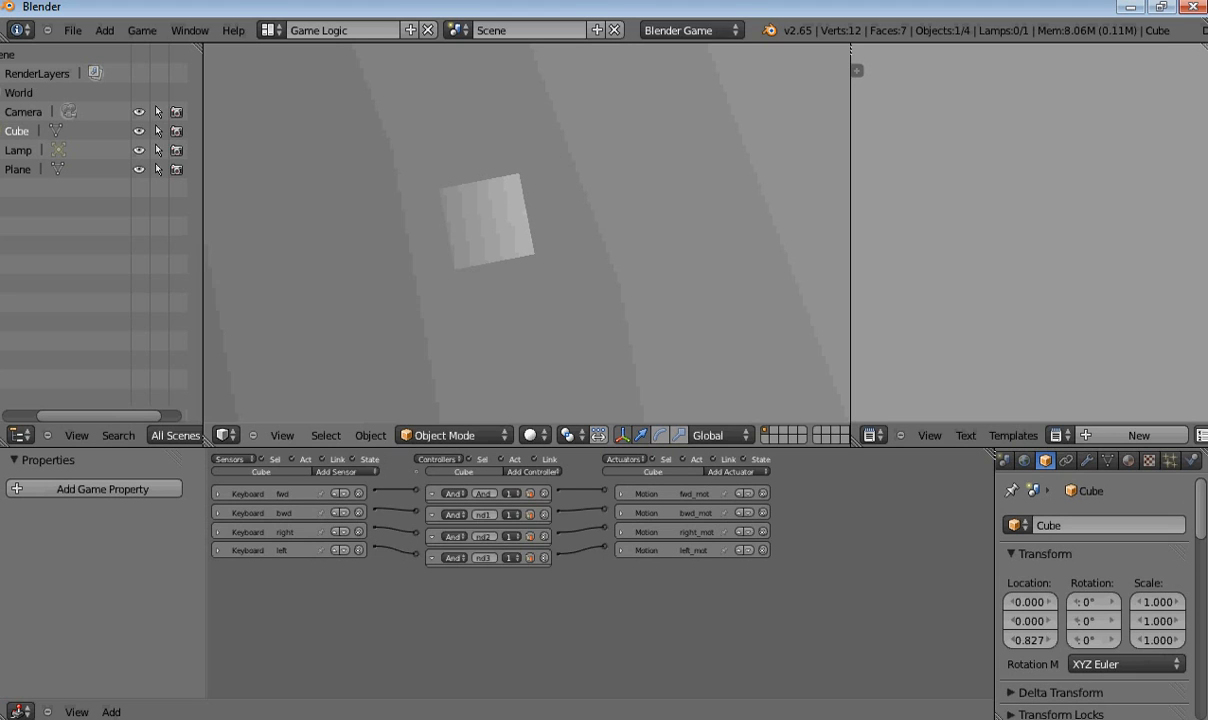
key(Up)
key(Right)
key(Down)
key(Left)
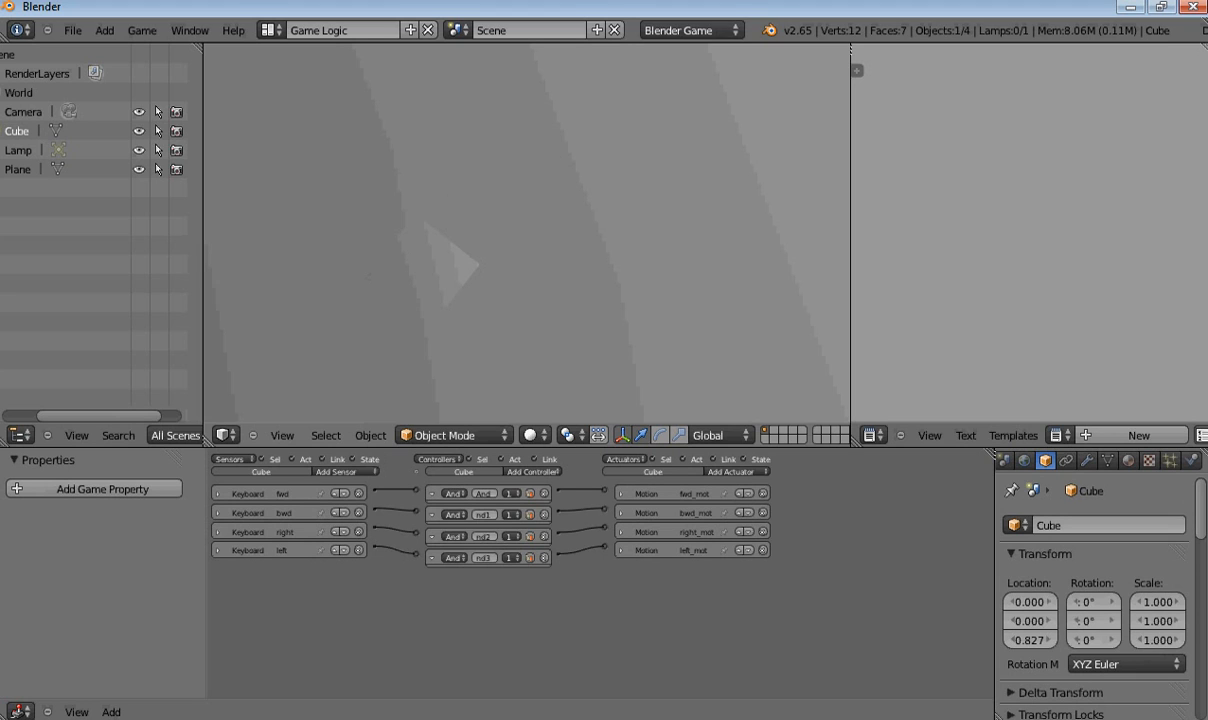
key(Left)
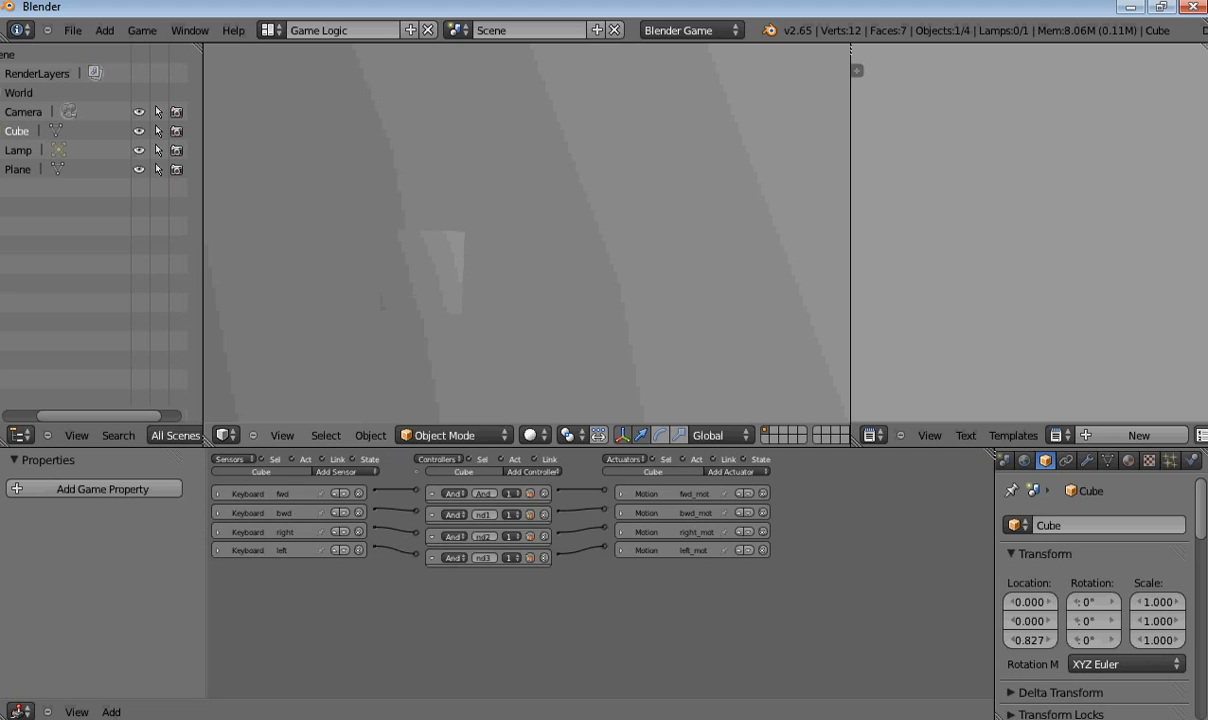